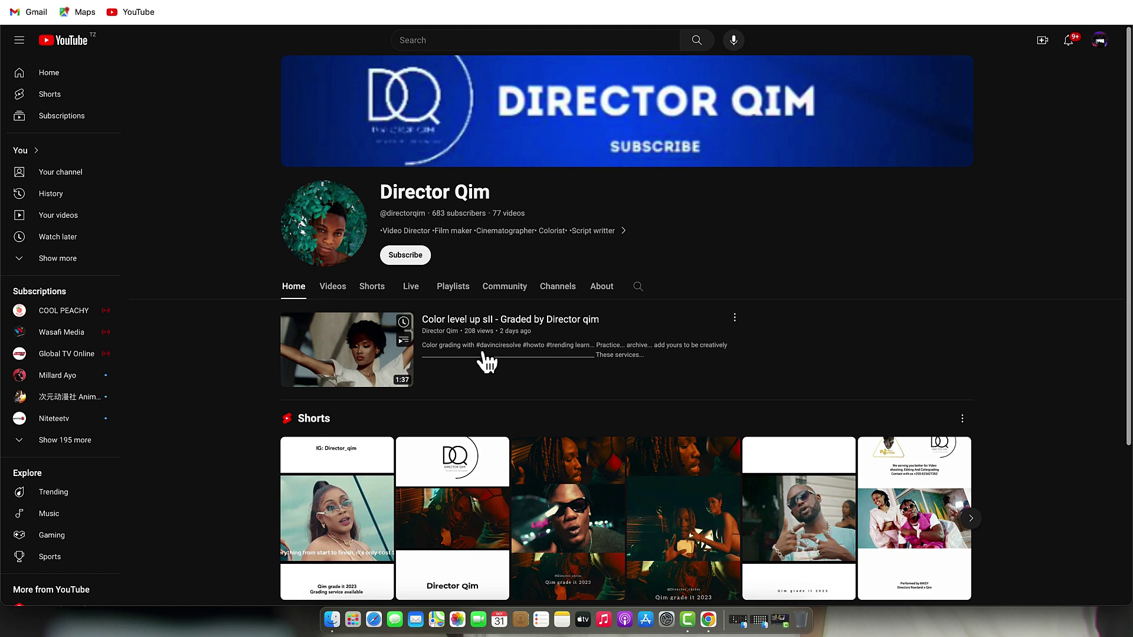
# Subscribe to the displayed channel with all notifications turned on and open its list of videos
pyautogui.click(409, 256)
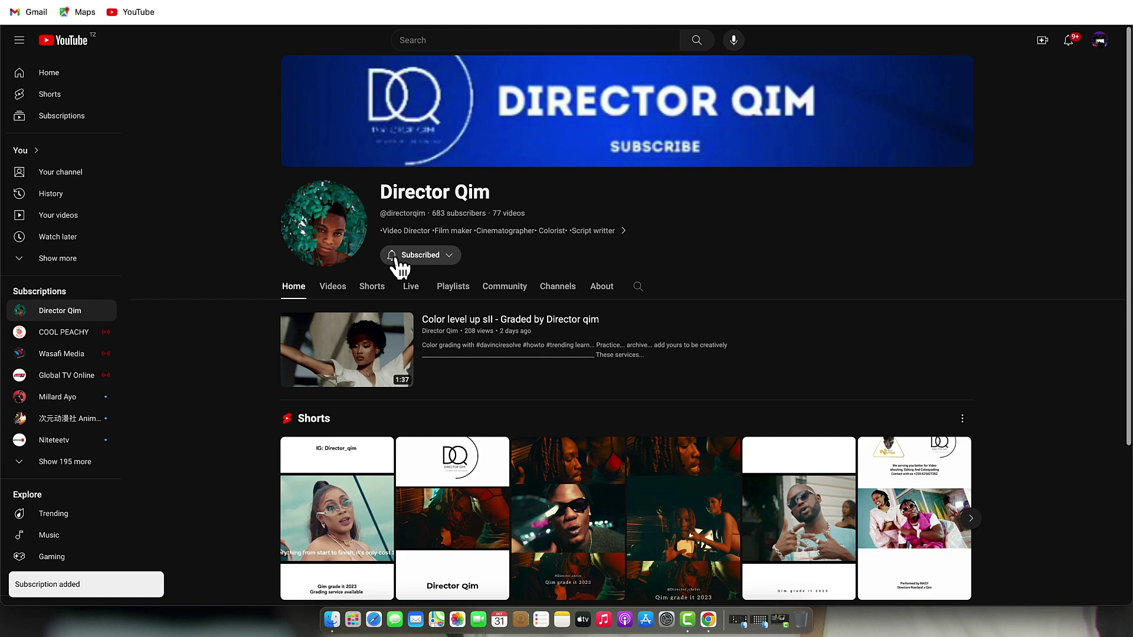
pyautogui.click(400, 264)
pyautogui.click(422, 279)
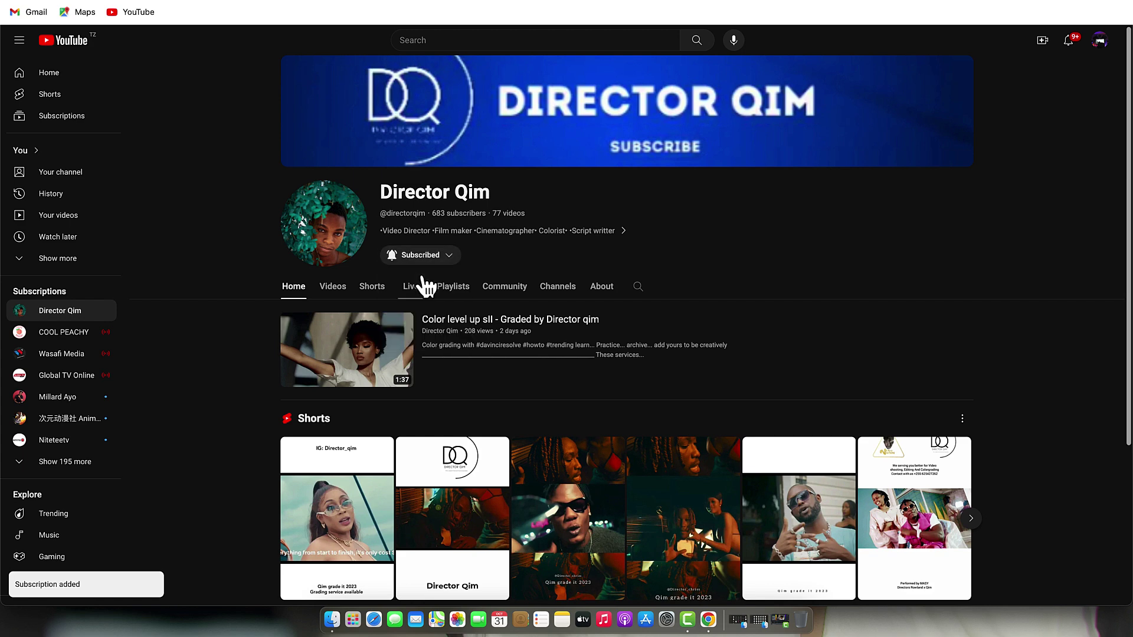
pyautogui.click(332, 287)
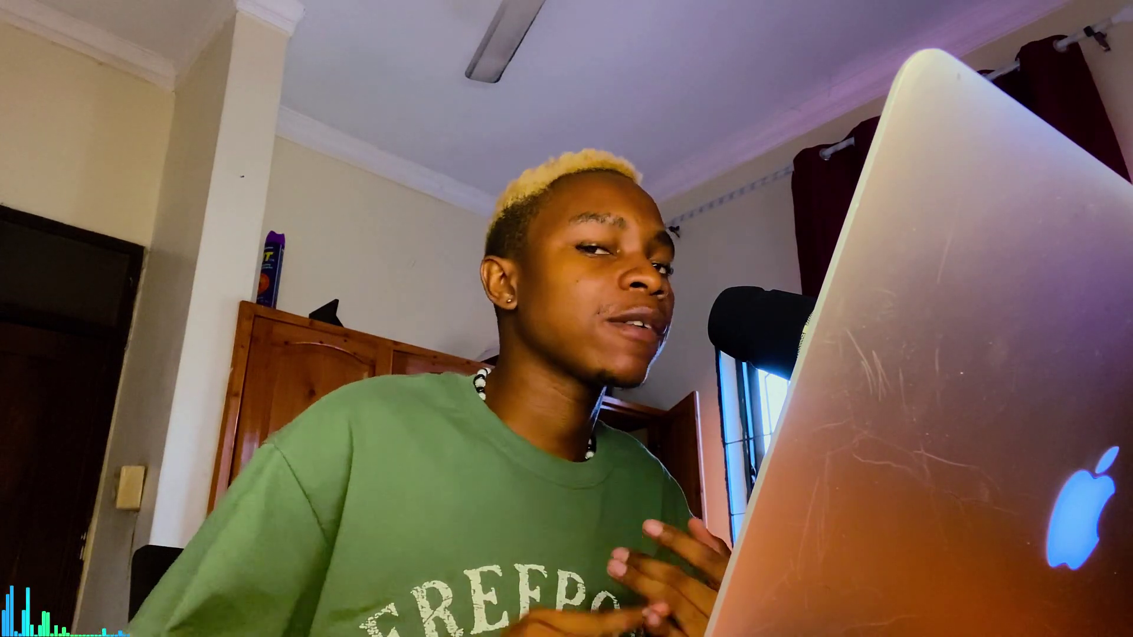
pyautogui.click(141, 401)
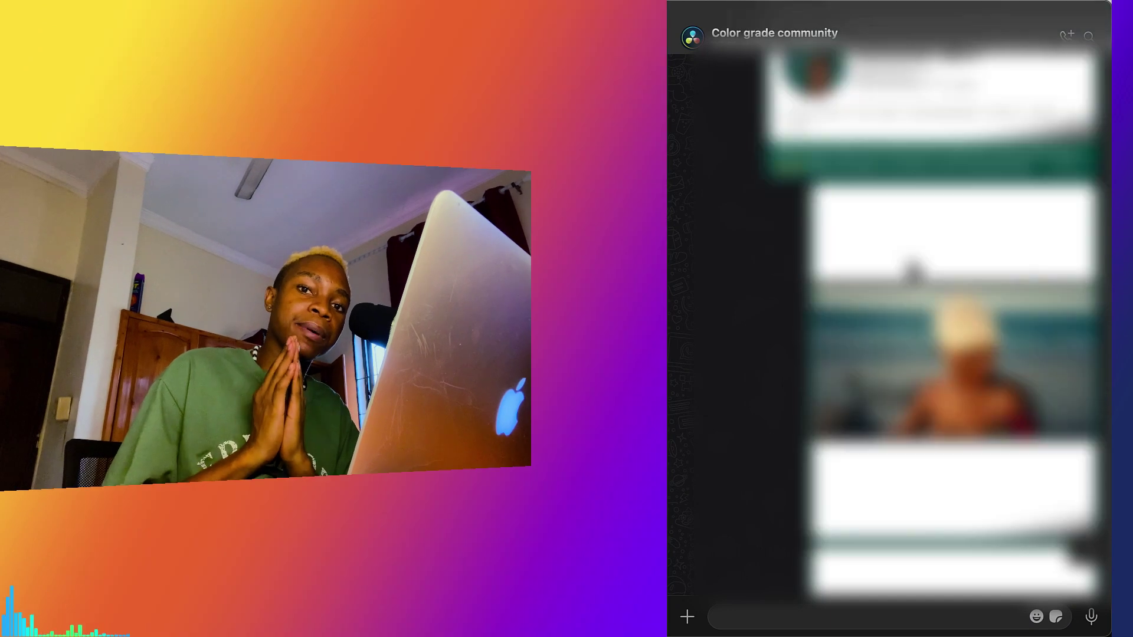
# Look through the shared images and messages in the Color grade community chat
pyautogui.scroll(-5, 953, 325)
pyautogui.scroll(-15, 889, 324)
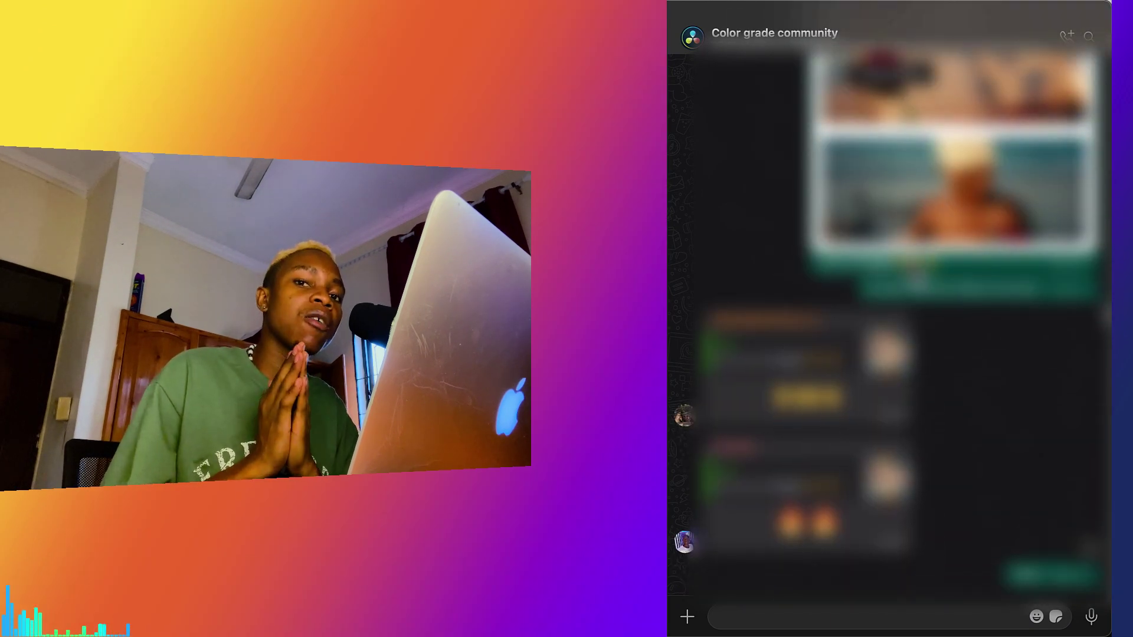
pyautogui.scroll(-15, 915, 273)
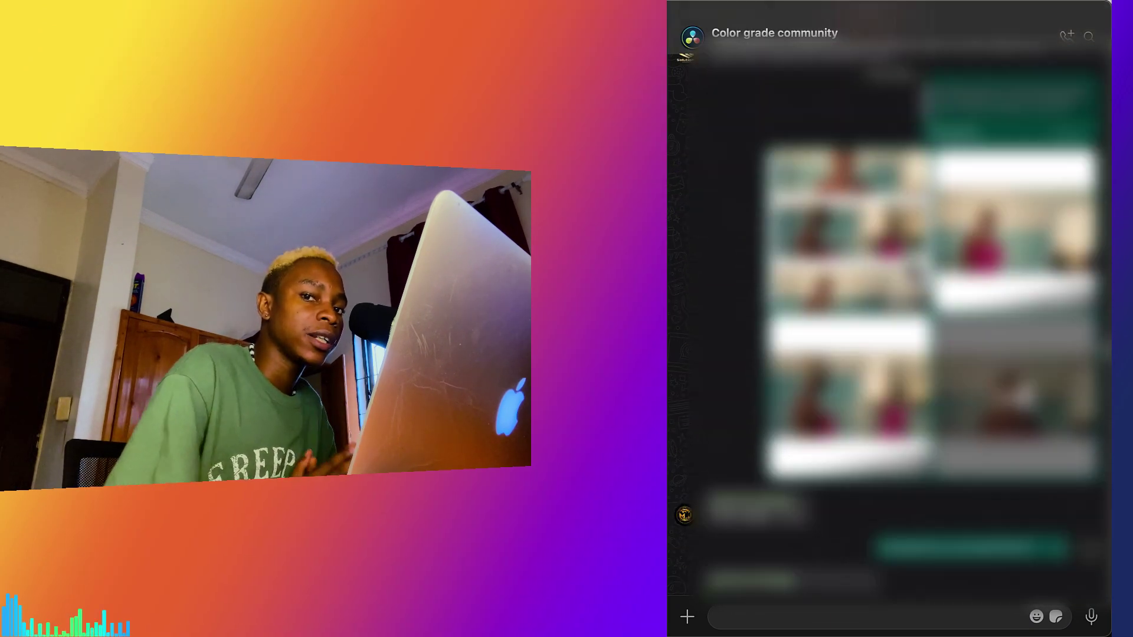
pyautogui.scroll(-15, 915, 273)
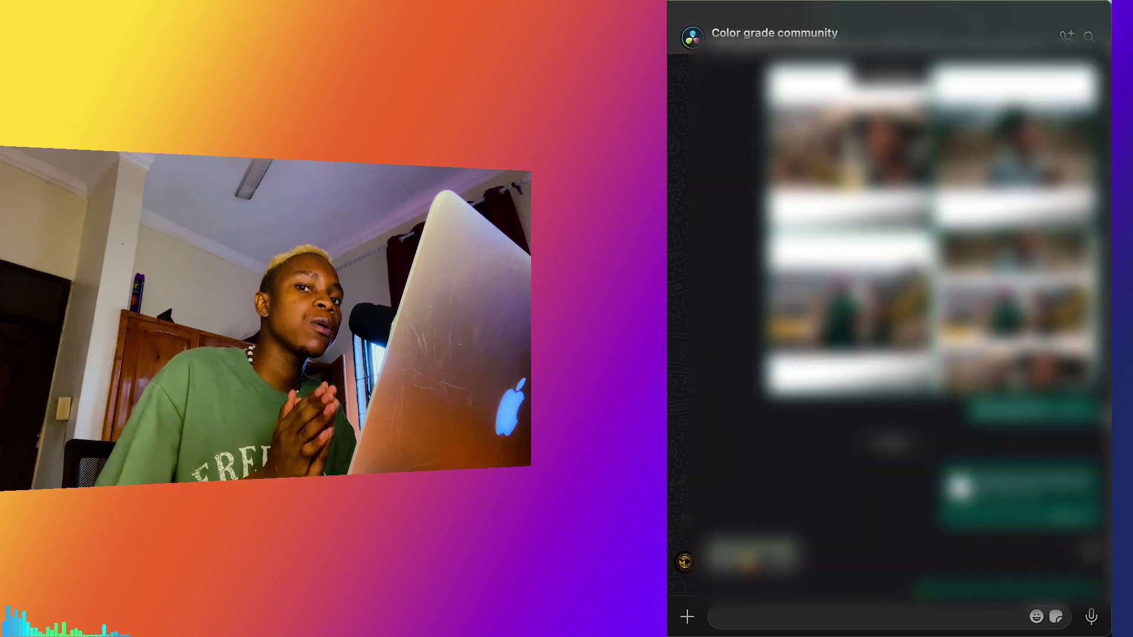
pyautogui.scroll(-15, 914, 273)
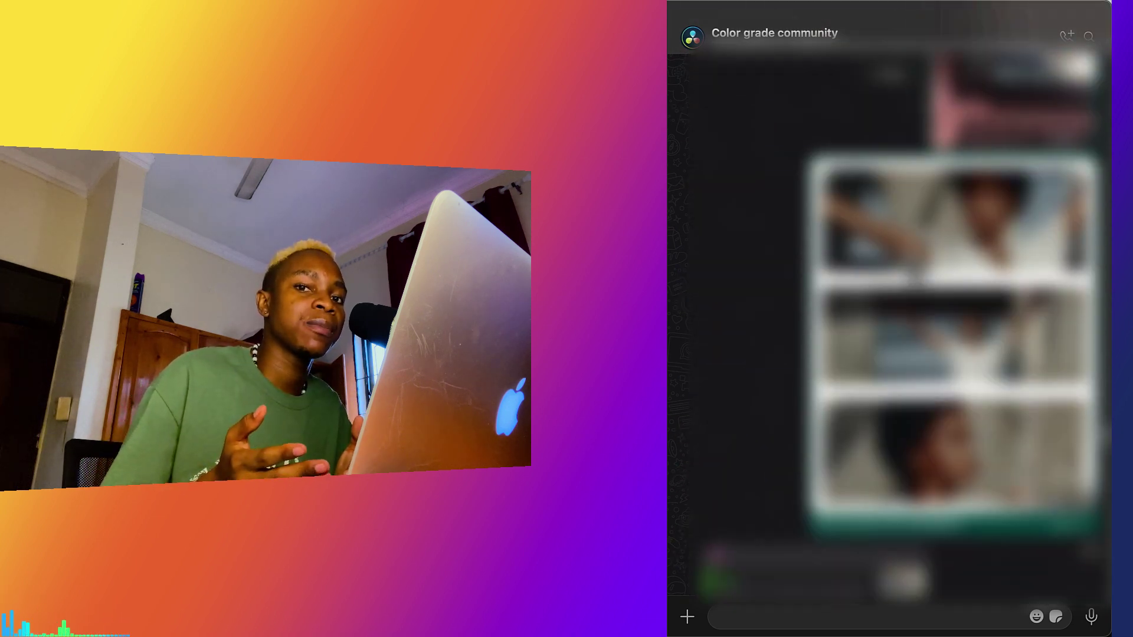
pyautogui.scroll(-8, 914, 272)
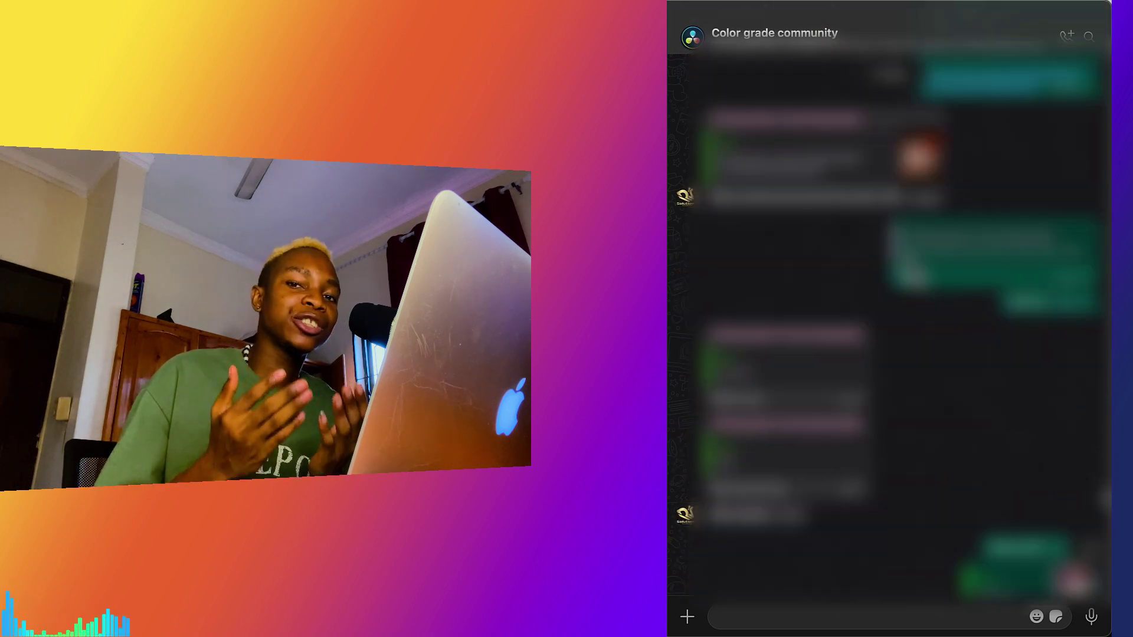
pyautogui.scroll(-15, 914, 273)
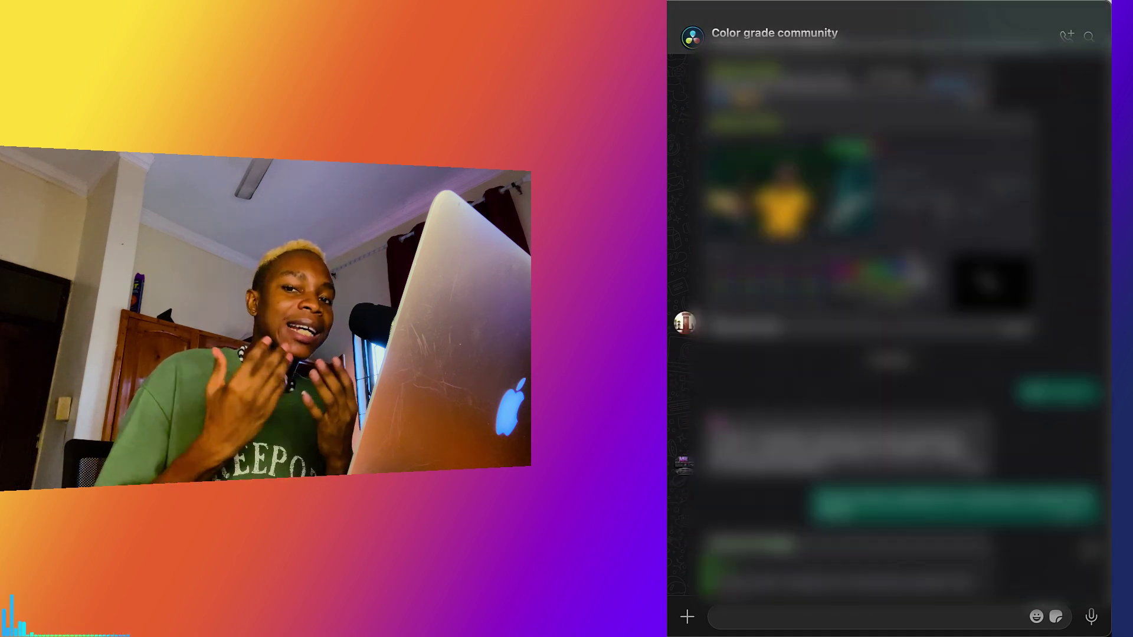
pyautogui.scroll(-10, 915, 273)
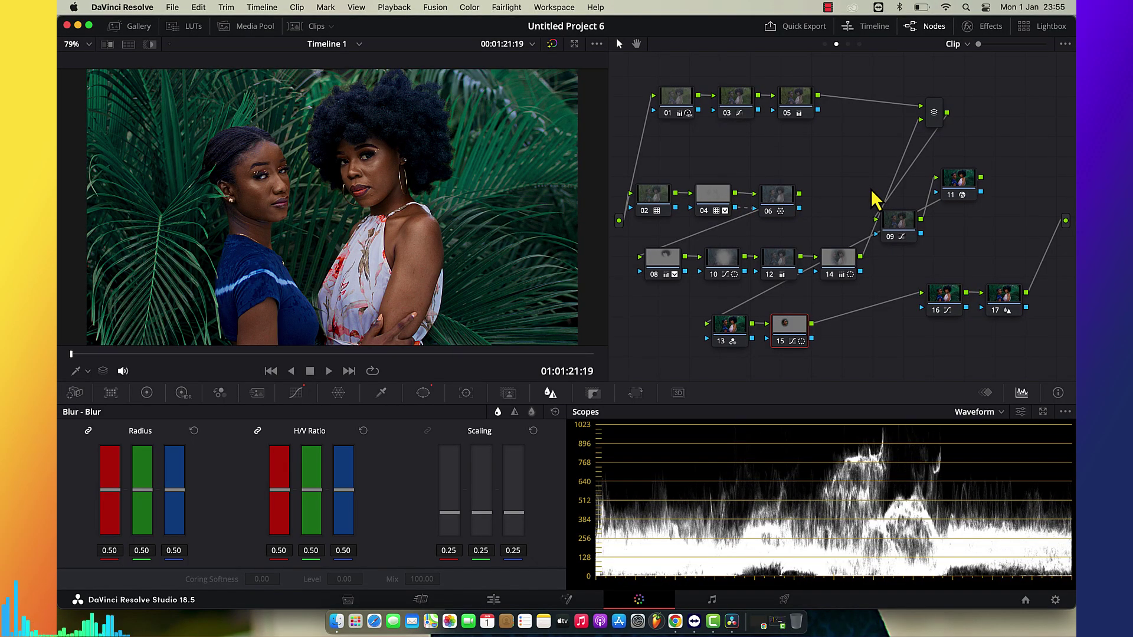
# Preview the existing grade of clip 08 full screen and delete all of the clip's nodes
pyautogui.press('super+f')
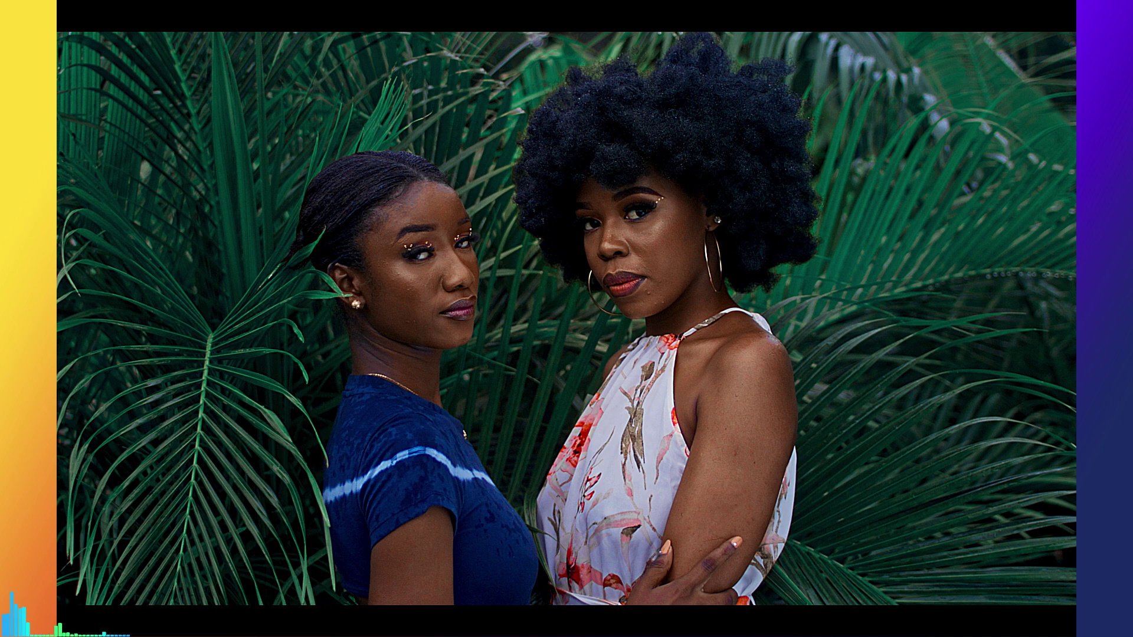
pyautogui.press('super+f')
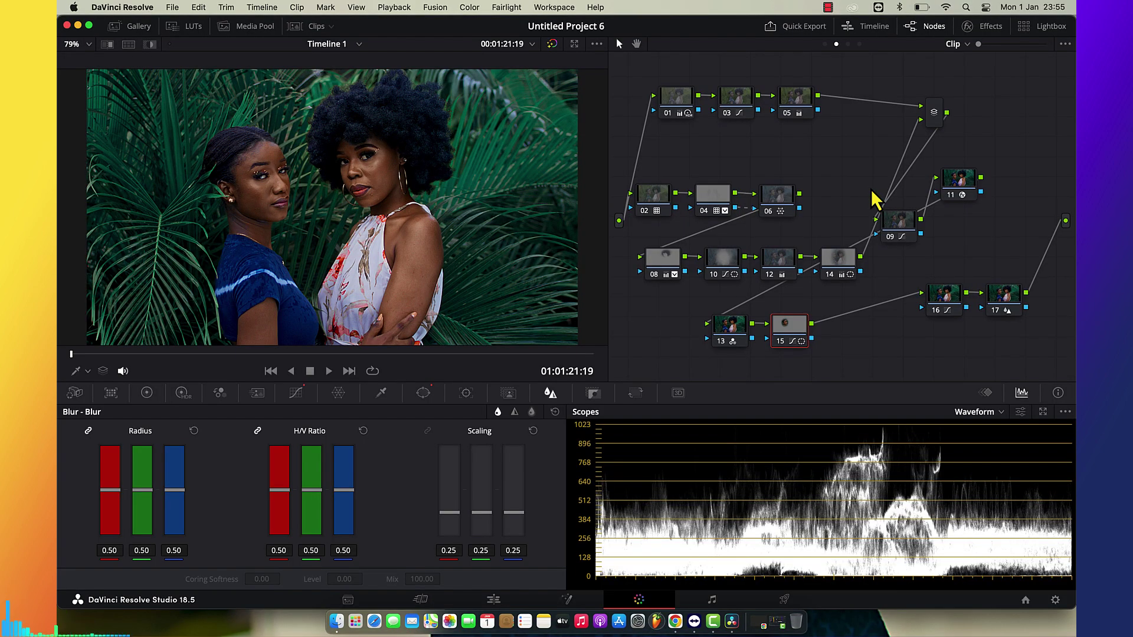
pyautogui.click(304, 28)
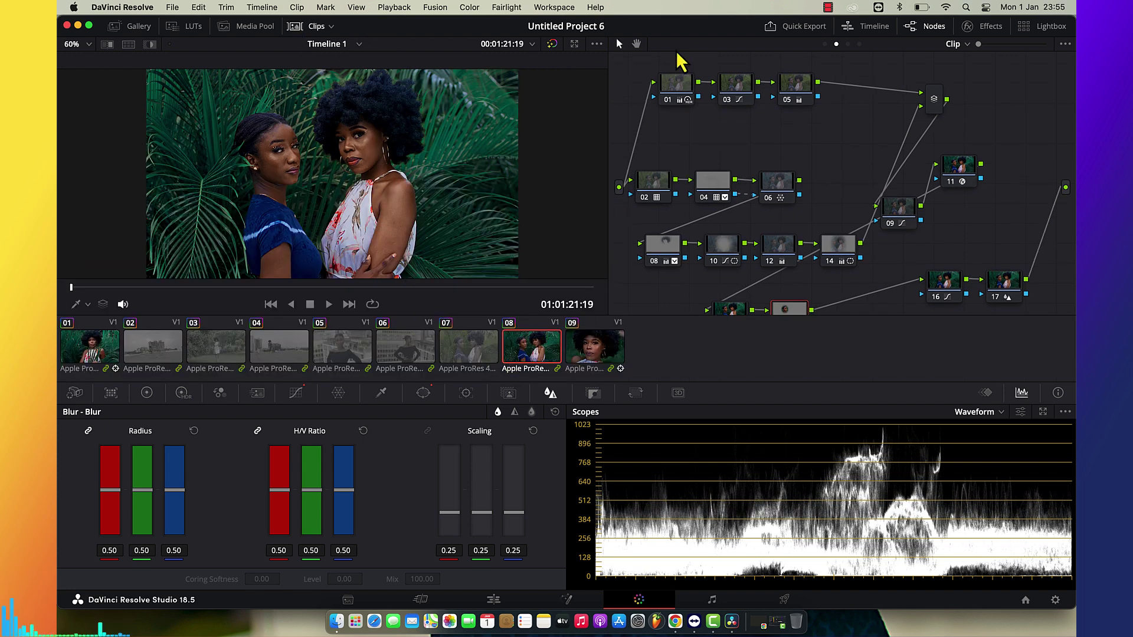
pyautogui.moveTo(635, 75); pyautogui.dragTo(982, 334)
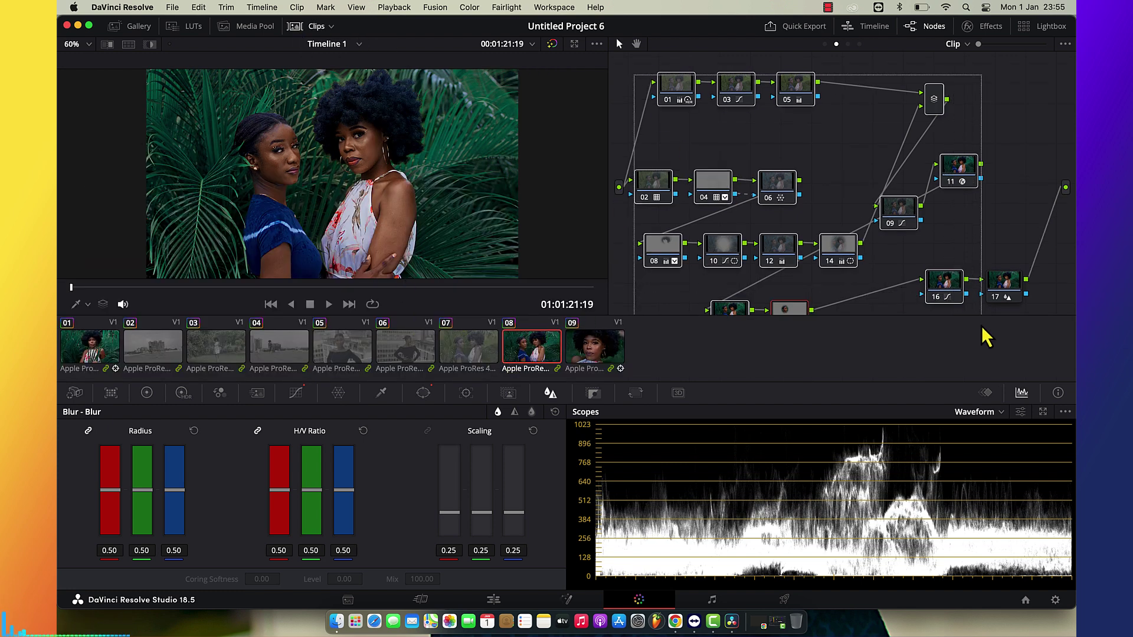
pyautogui.press('Delete')
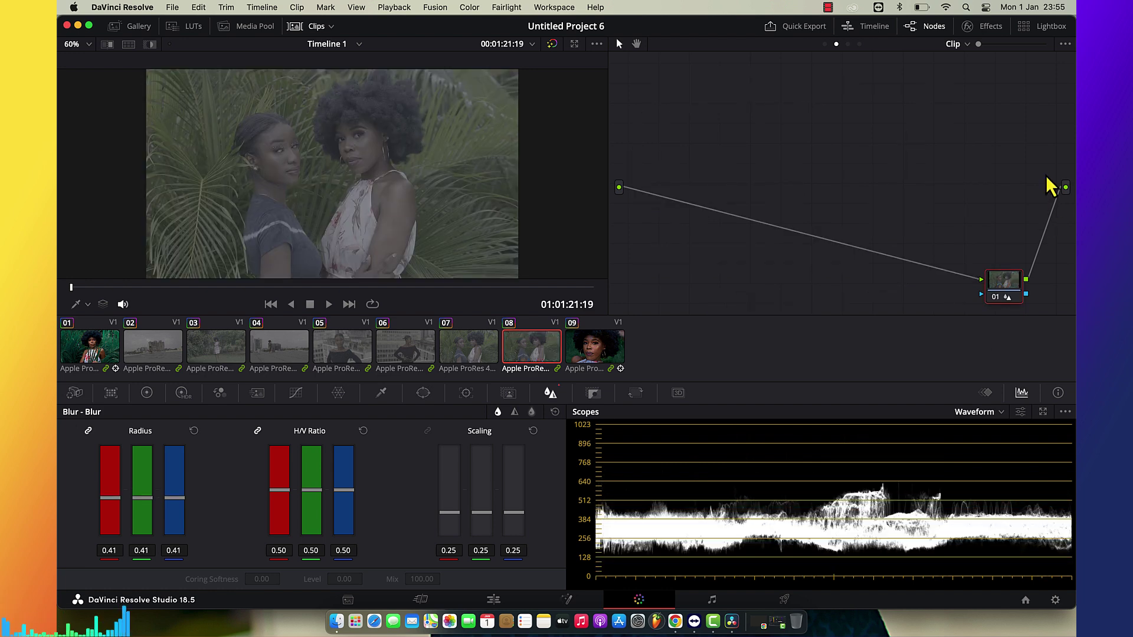
pyautogui.press('Delete')
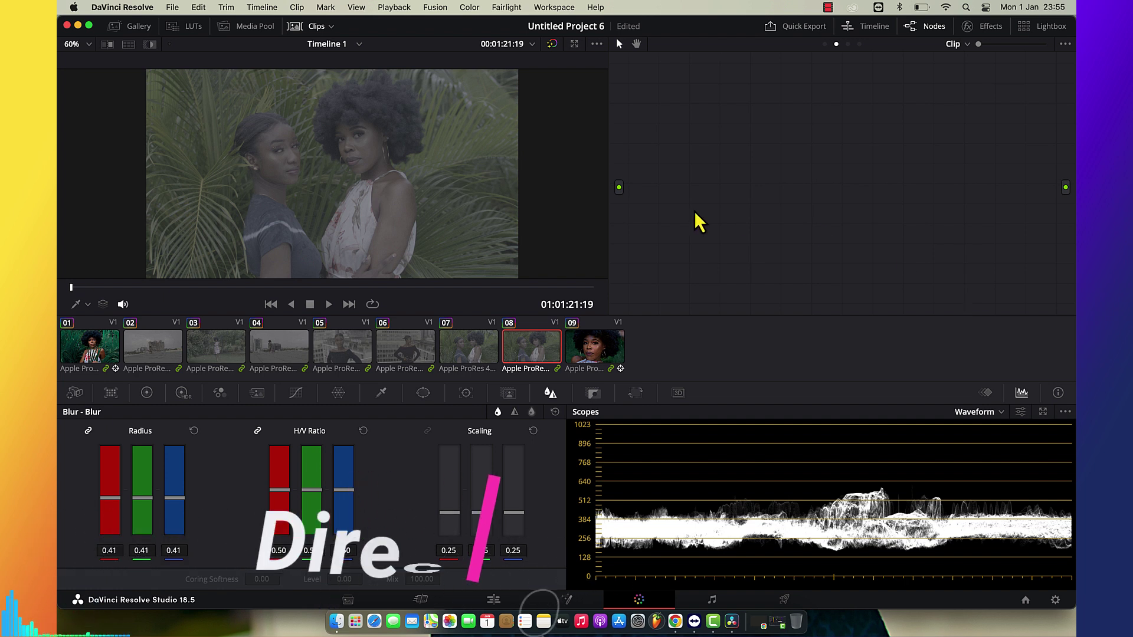
pyautogui.click(314, 29)
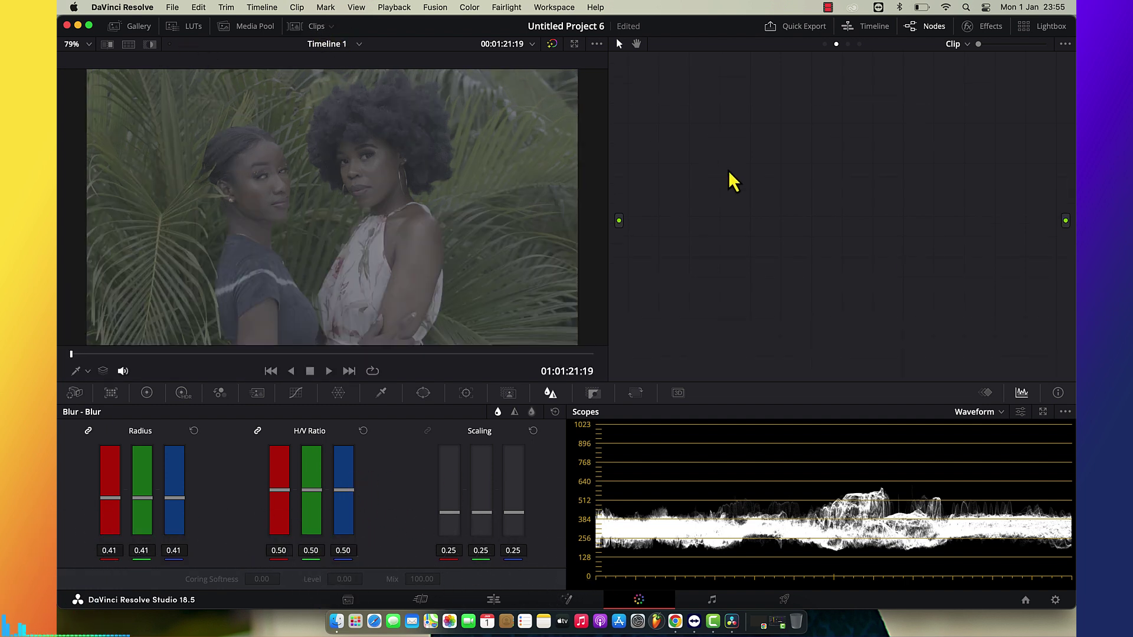
# Check the node graphs at the other levels, including Timeline, and return to the Clip level
pyautogui.click(849, 44)
pyautogui.click(859, 46)
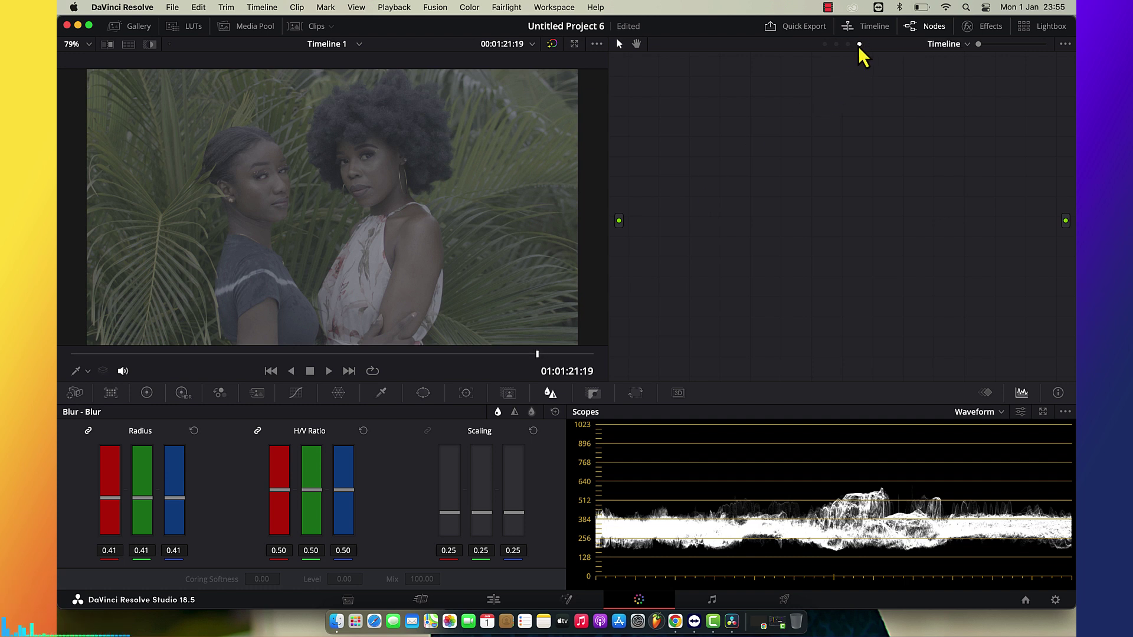
pyautogui.click(825, 47)
pyautogui.click(838, 48)
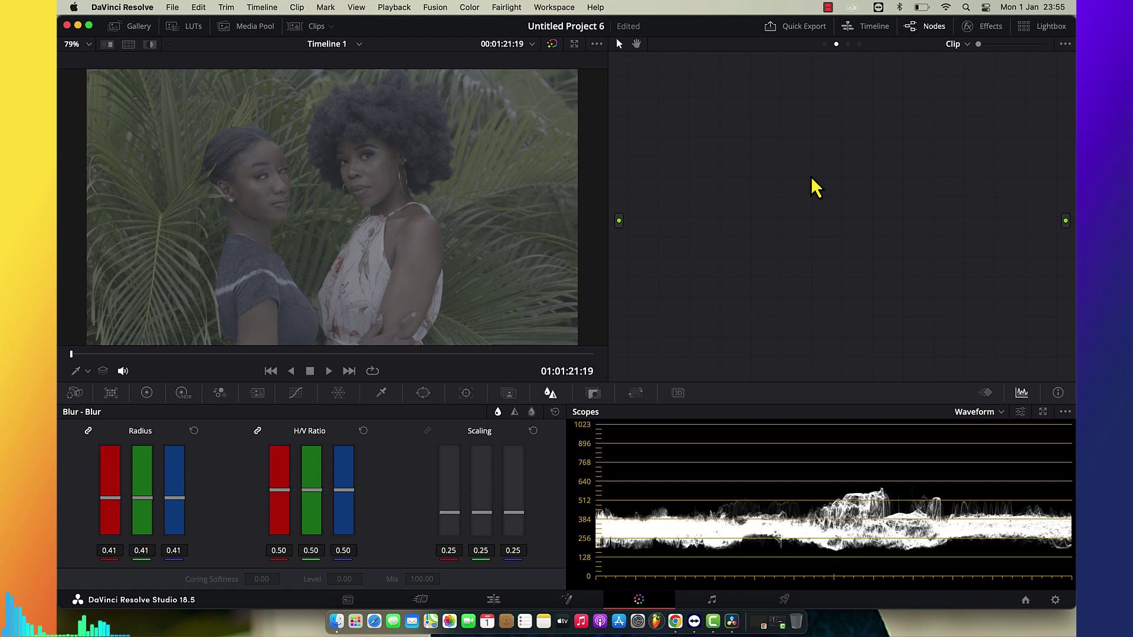
# Add a corrector node between the clip's source and output and apply the Color Space Transform effect to it
pyautogui.moveTo(744, 167); pyautogui.dragTo(813, 218)
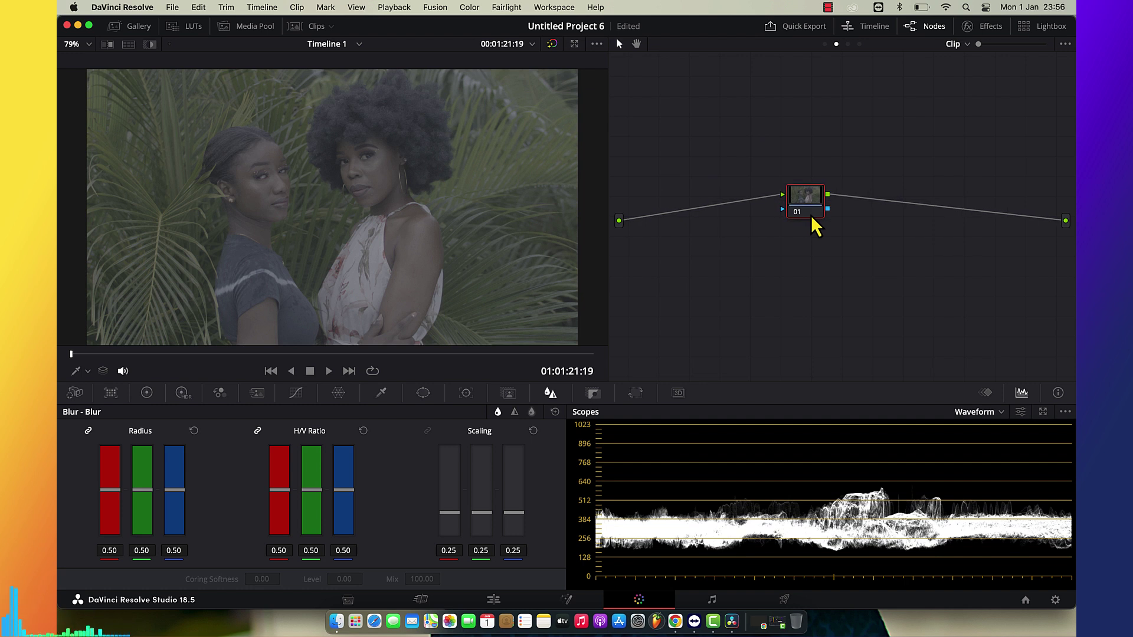
pyautogui.click(984, 28)
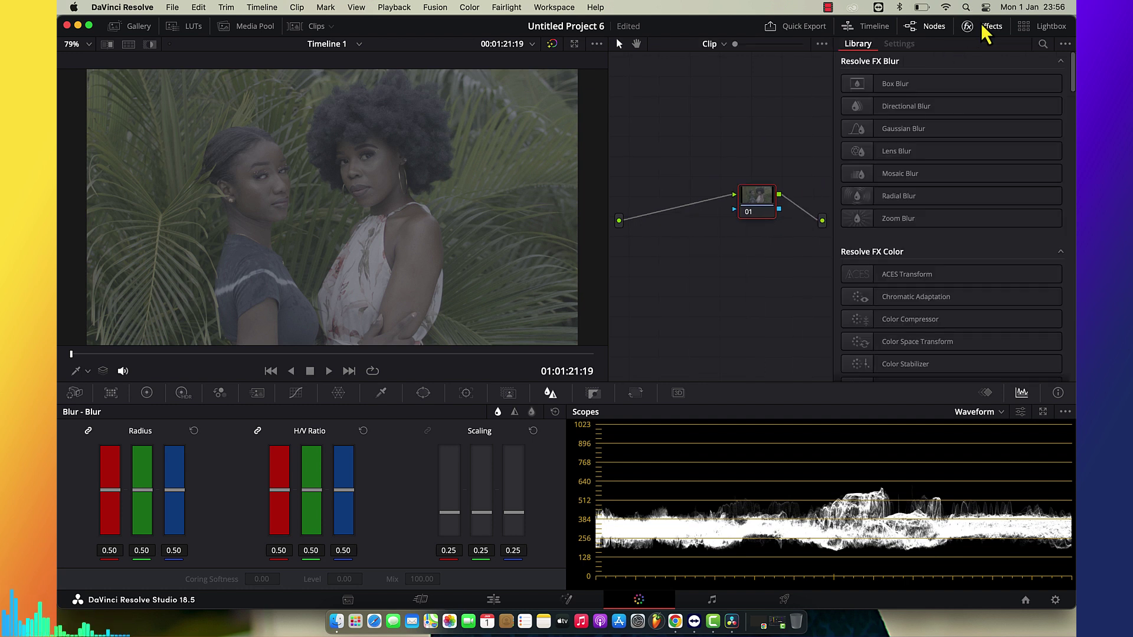
pyautogui.click(1044, 44)
pyautogui.write('co')
pyautogui.moveTo(935, 142); pyautogui.dragTo(767, 227)
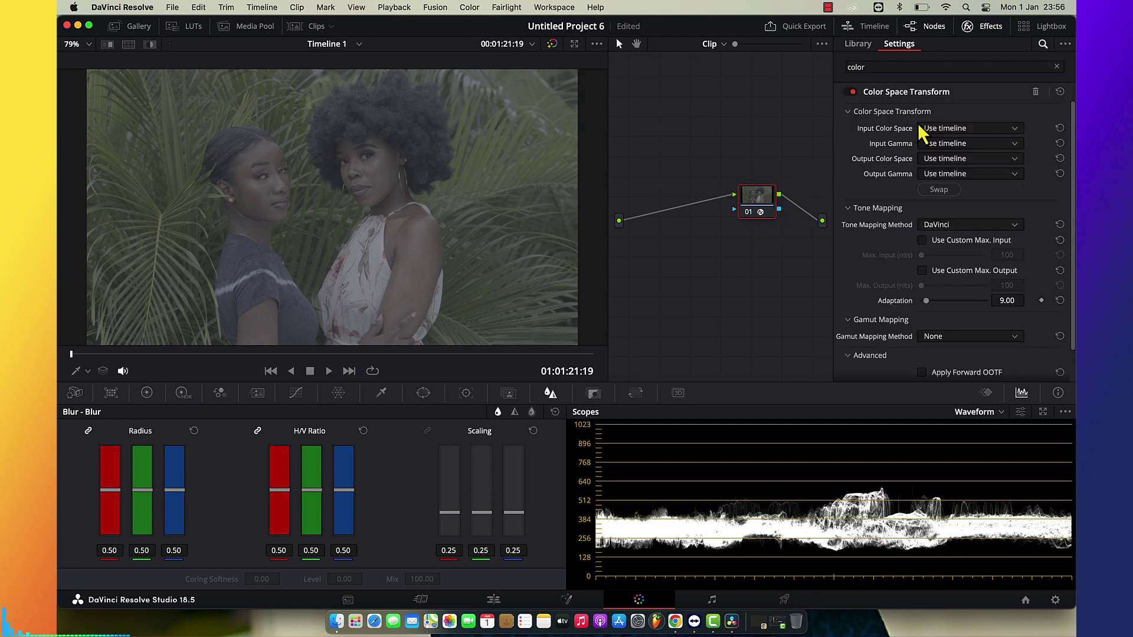
# Set the Color Space Transform's input color space to REDWideGamutRGB and its input gamma to RED Log3G10
pyautogui.click(939, 130)
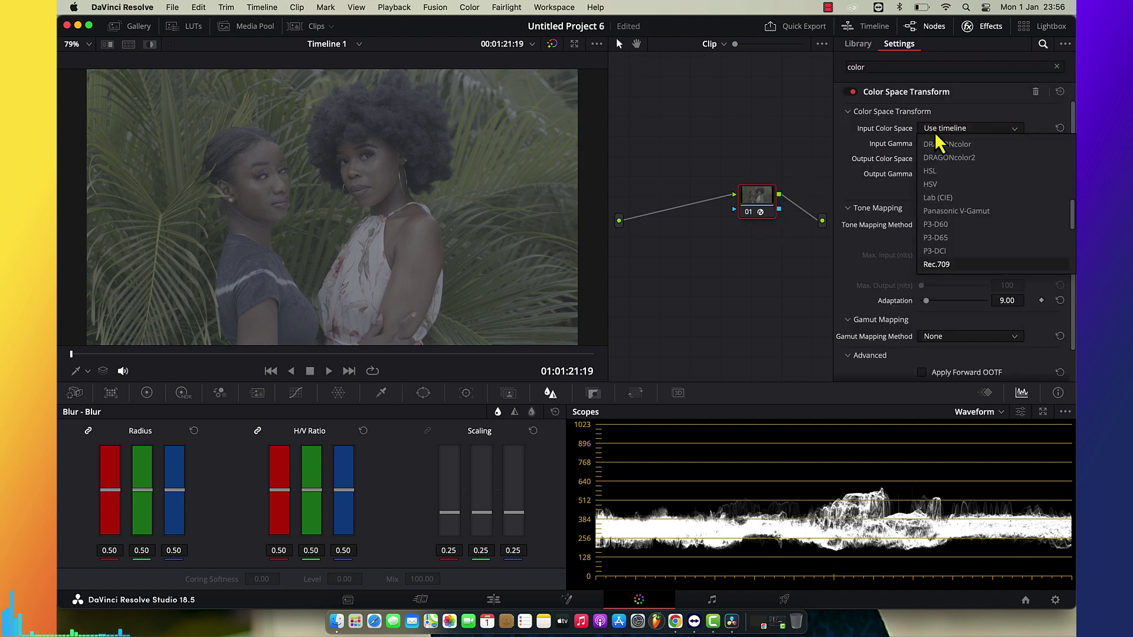
pyautogui.scroll(-5, 938, 141)
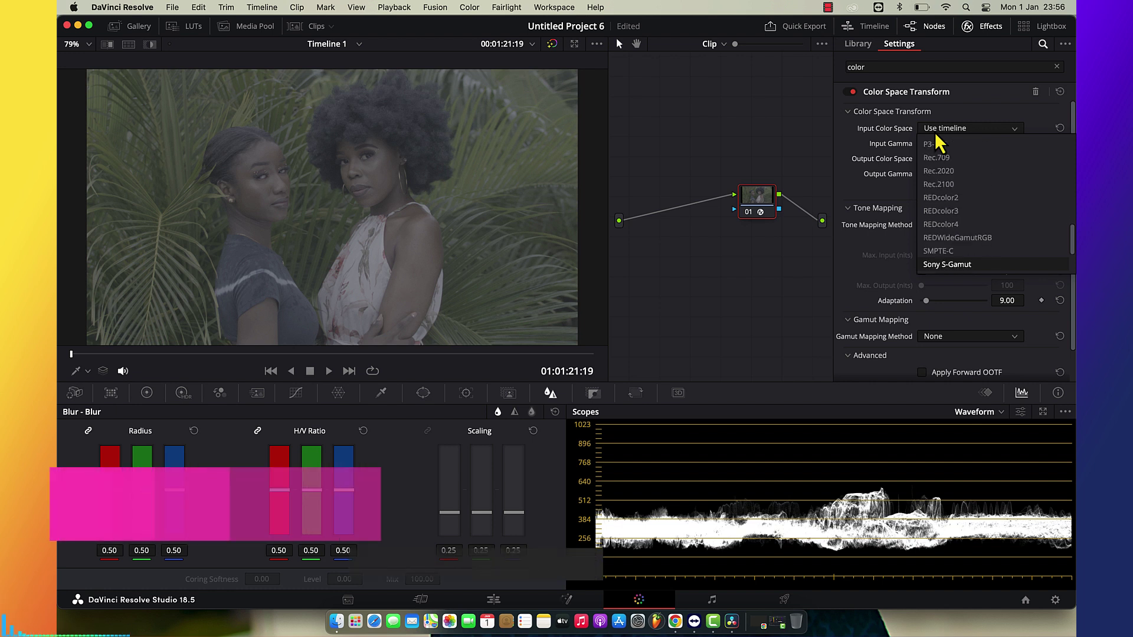
pyautogui.click(937, 143)
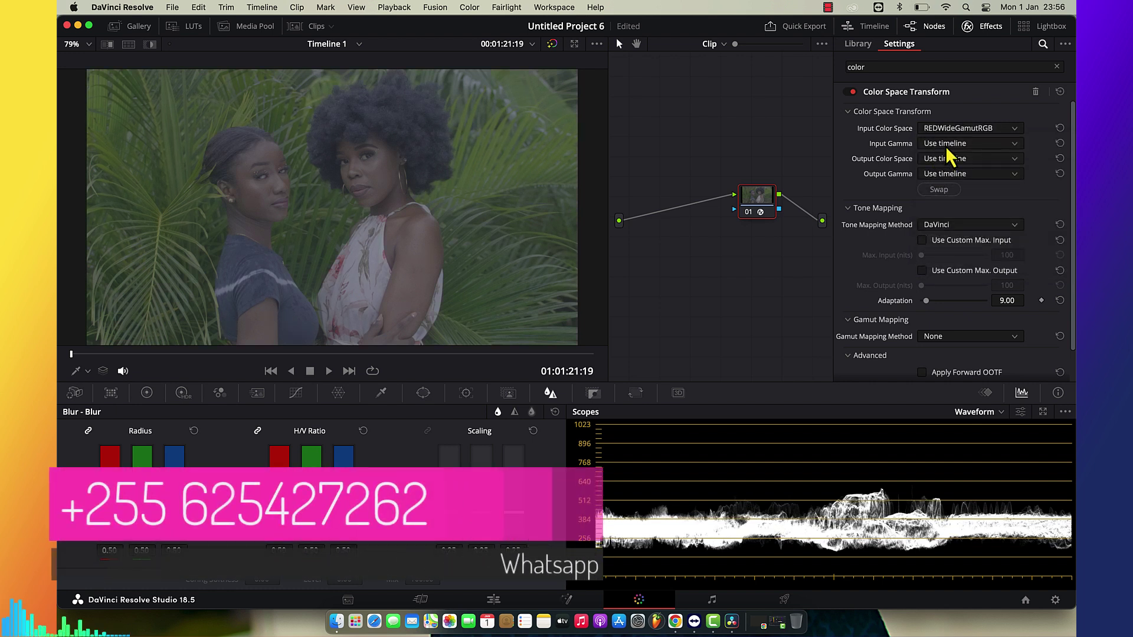
pyautogui.click(946, 147)
pyautogui.scroll(-2, 946, 146)
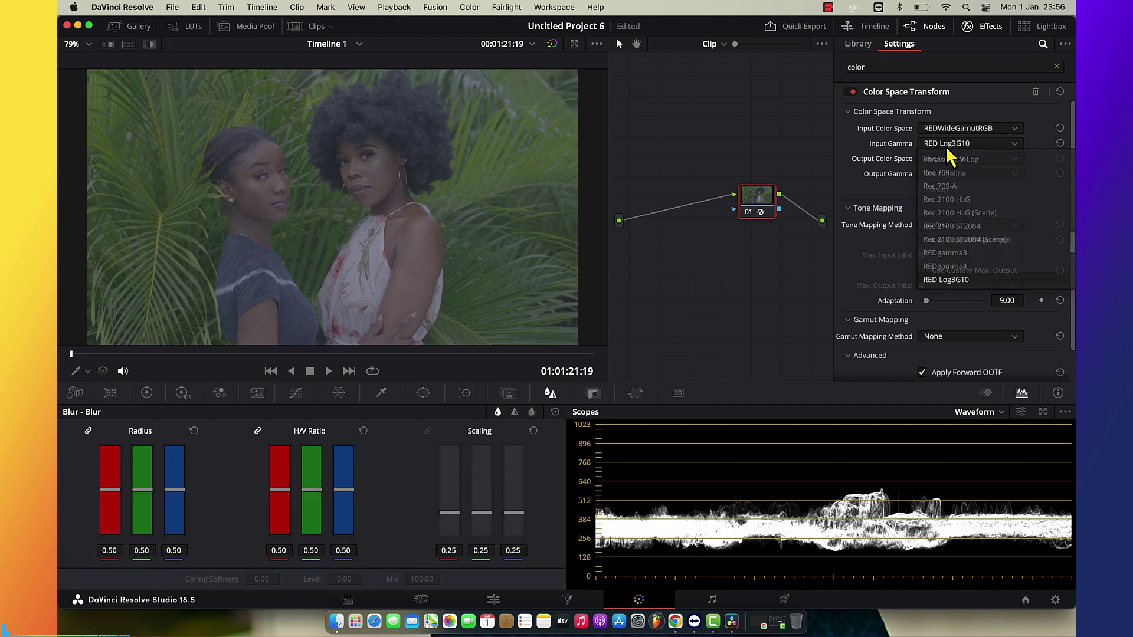
pyautogui.press('Return')
# Set the Color Space Transform's output color space to Rec.709 and its output gamma to Gamma 2.4
pyautogui.click(967, 160)
pyautogui.press('r')
pyautogui.press('Return')
pyautogui.click(964, 176)
pyautogui.press('g')
pyautogui.press('Down')
pyautogui.press('Return')
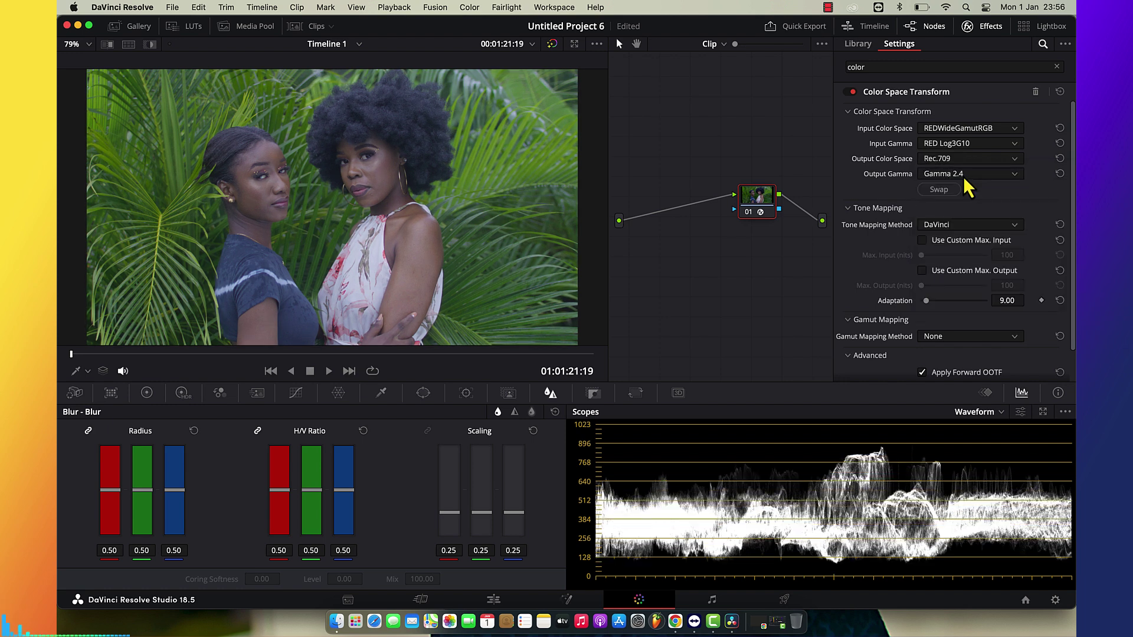
# Close the effects library, insert a serial node before the Color Space Transform node and place it above and to its left
pyautogui.click(992, 30)
pyautogui.hotkey('shift', 's')
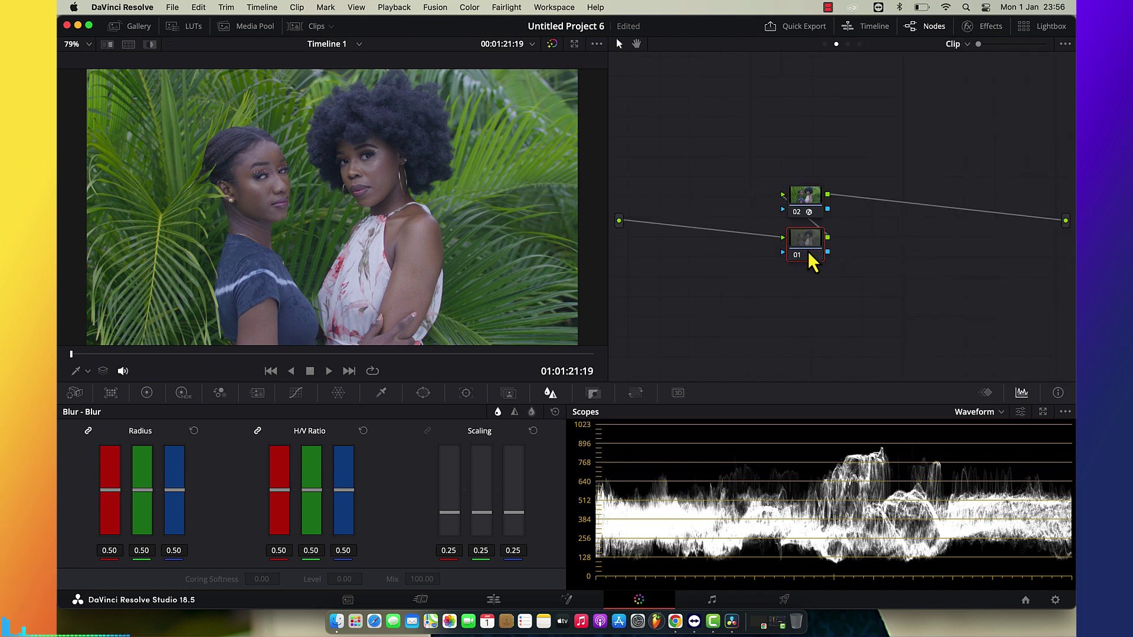
pyautogui.moveTo(813, 261); pyautogui.dragTo(696, 152)
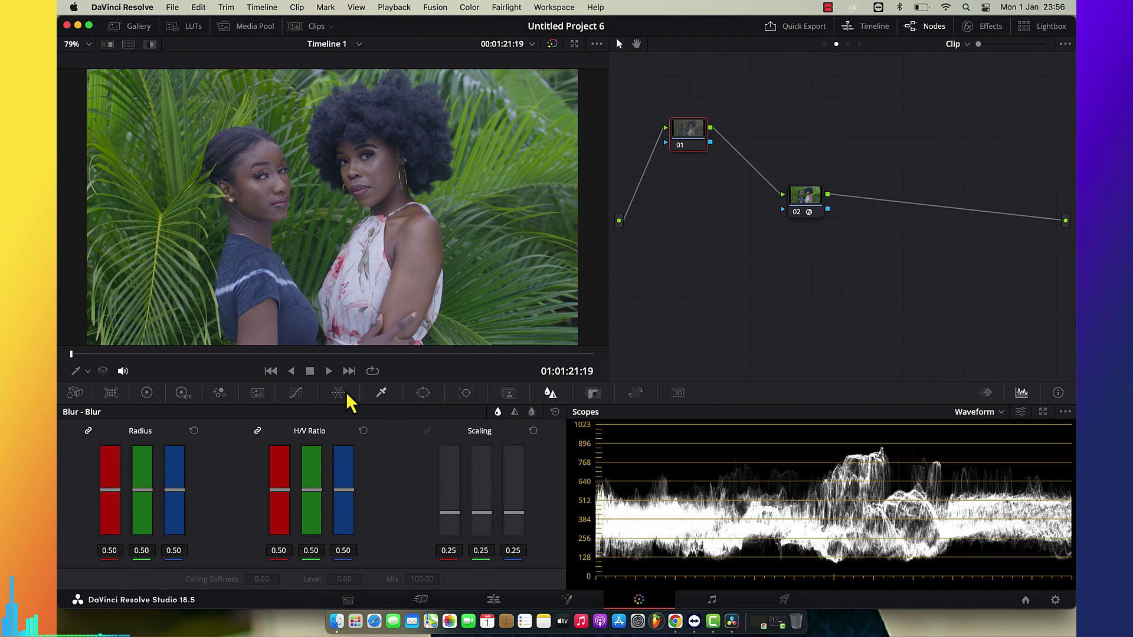
# Enable editable splines on node 01's custom curve and shape a contrast S-curve with the black-point and white-point handles
pyautogui.click(300, 394)
pyautogui.click(554, 412)
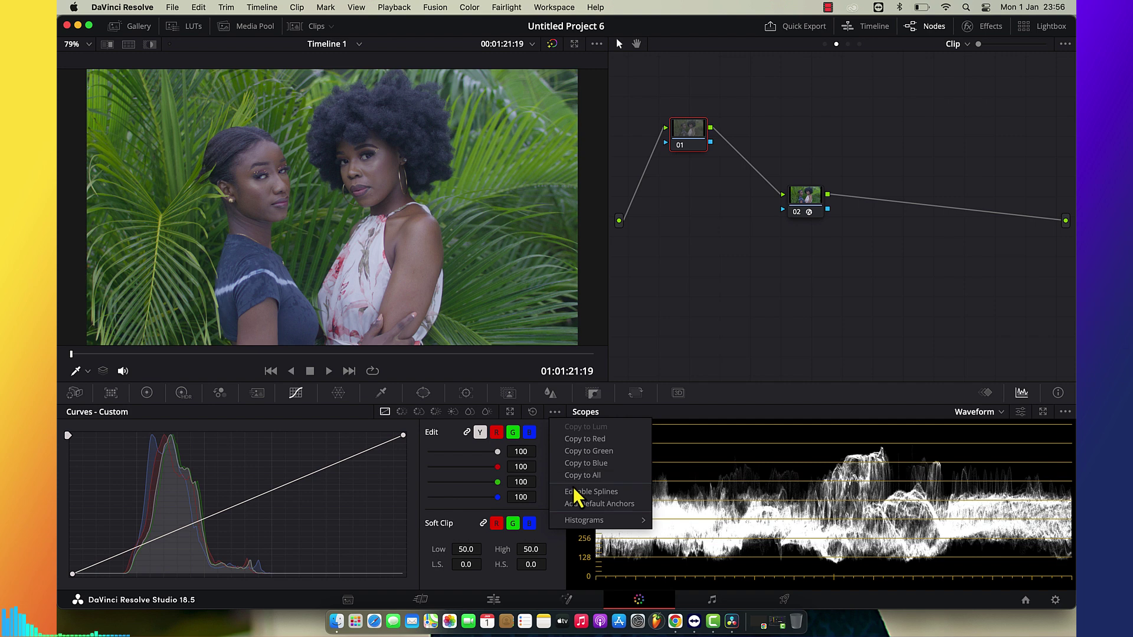
pyautogui.click(75, 579)
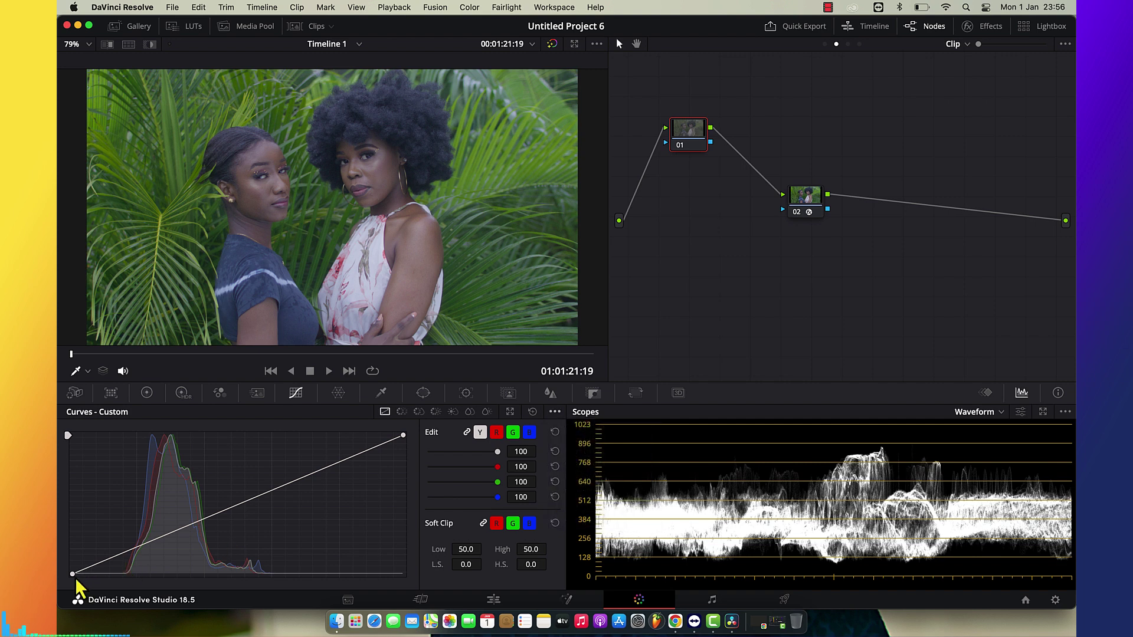
pyautogui.moveTo(183, 529); pyautogui.dragTo(207, 575)
pyautogui.click(404, 435)
pyautogui.moveTo(293, 481); pyautogui.dragTo(293, 435)
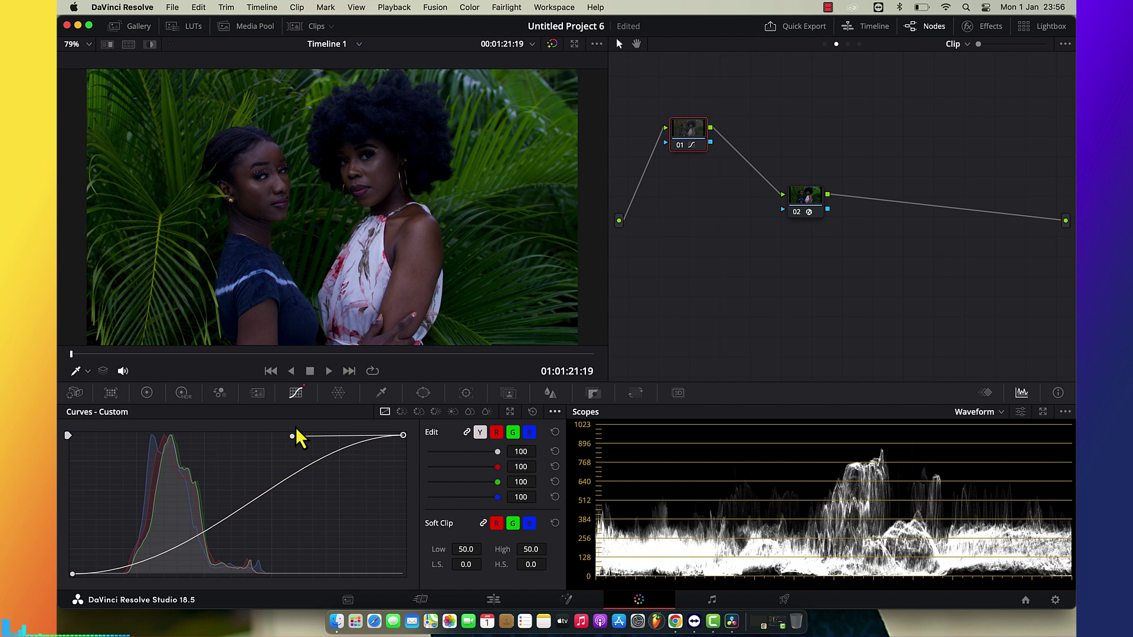
pyautogui.click(72, 574)
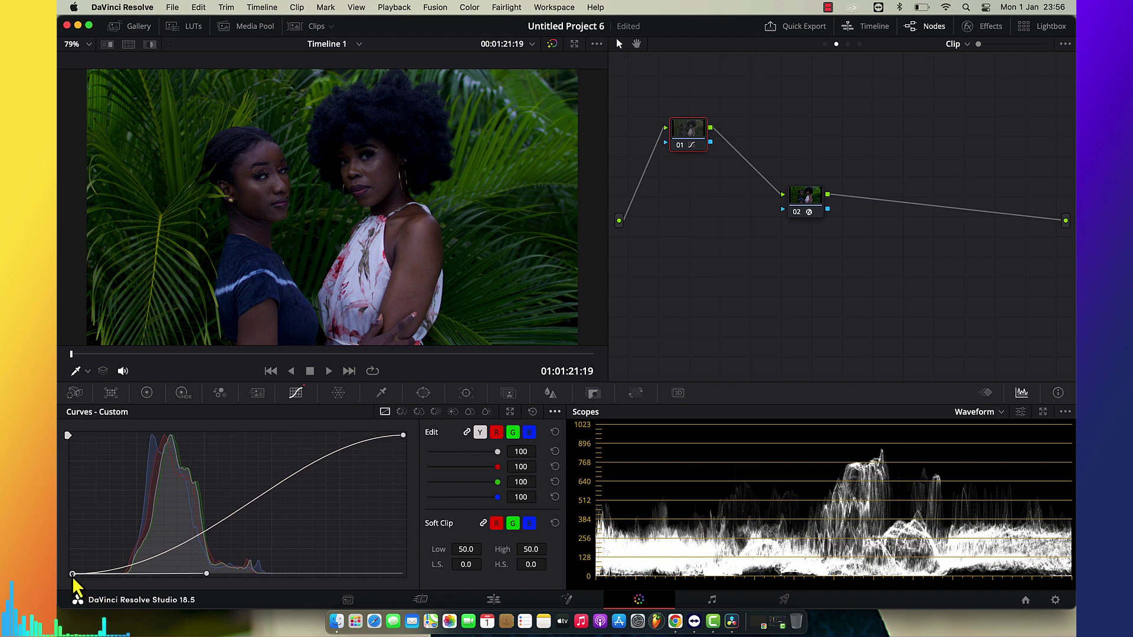
pyautogui.moveTo(206, 574); pyautogui.dragTo(158, 575)
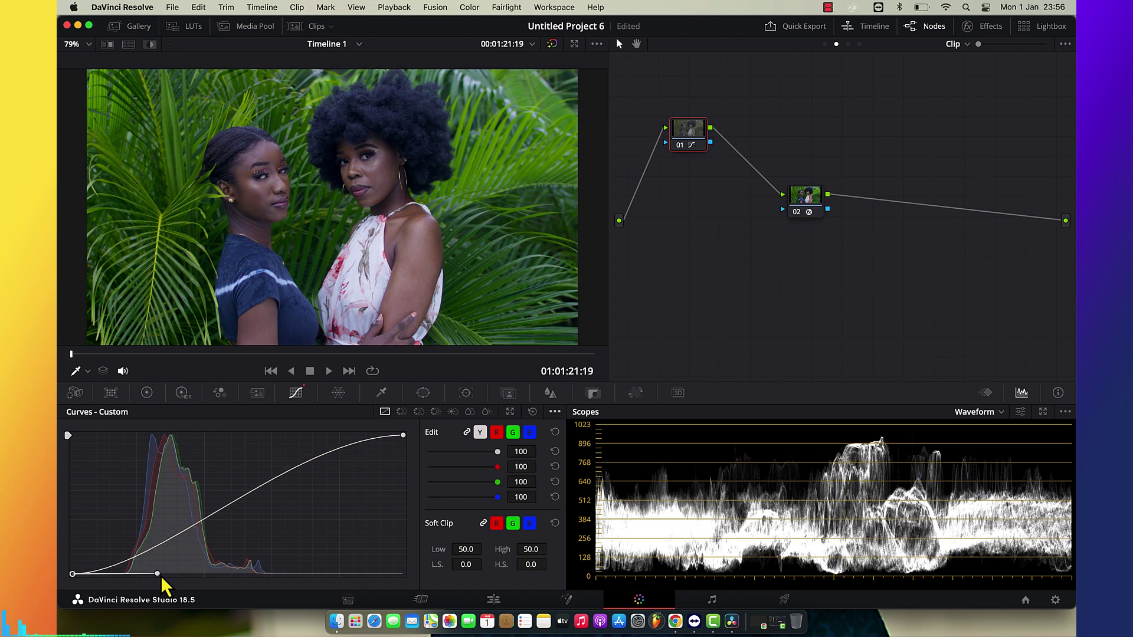
# Strengthen the contrast S-curve on node 01 by lengthening the white-point and black-point spline handles
pyautogui.click(402, 435)
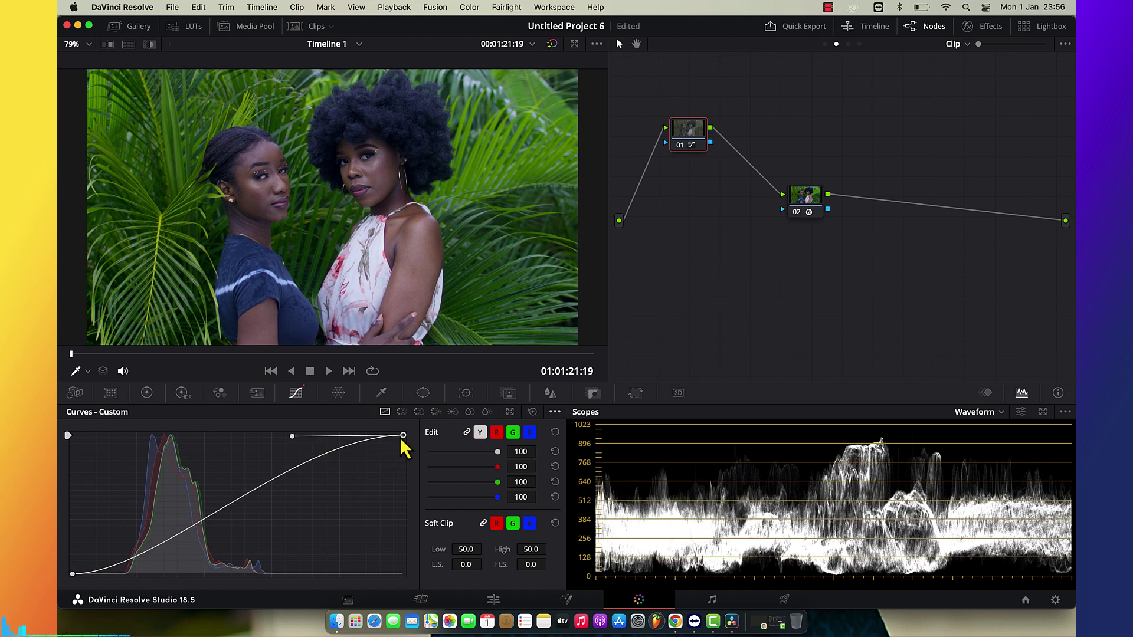
pyautogui.moveTo(291, 437); pyautogui.dragTo(275, 438)
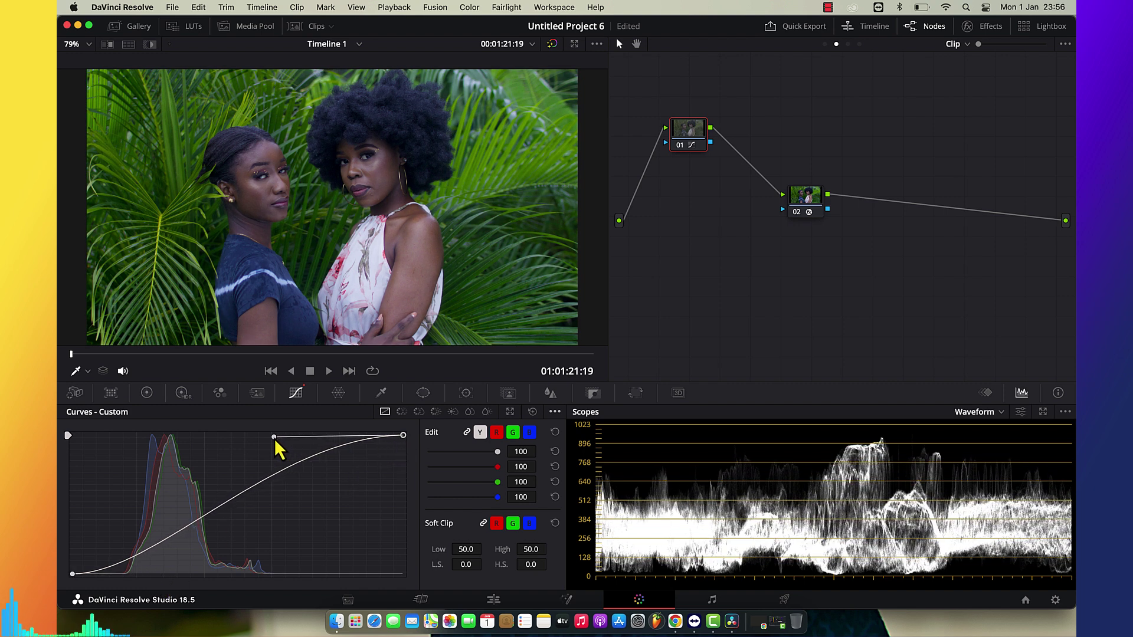
pyautogui.click(77, 575)
pyautogui.moveTo(157, 573); pyautogui.dragTo(172, 575)
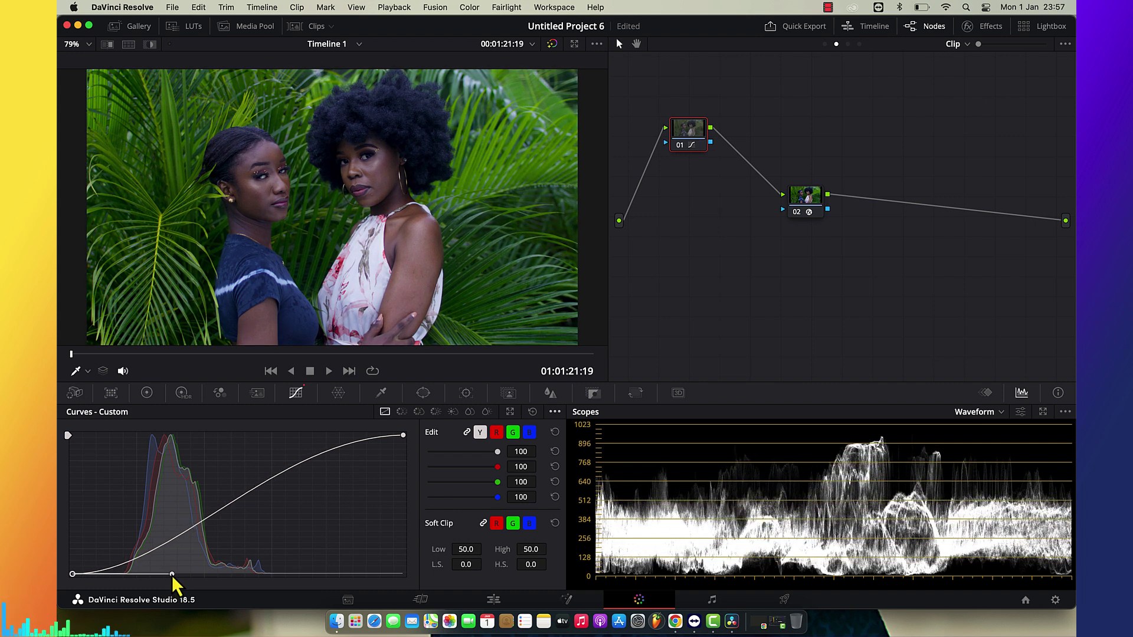
# Add a serial node after the Color Space Transform node and apply the False Color effect to it
pyautogui.moveTo(813, 197); pyautogui.dragTo(772, 268)
pyautogui.hotkey('alt', 's')
pyautogui.click(983, 28)
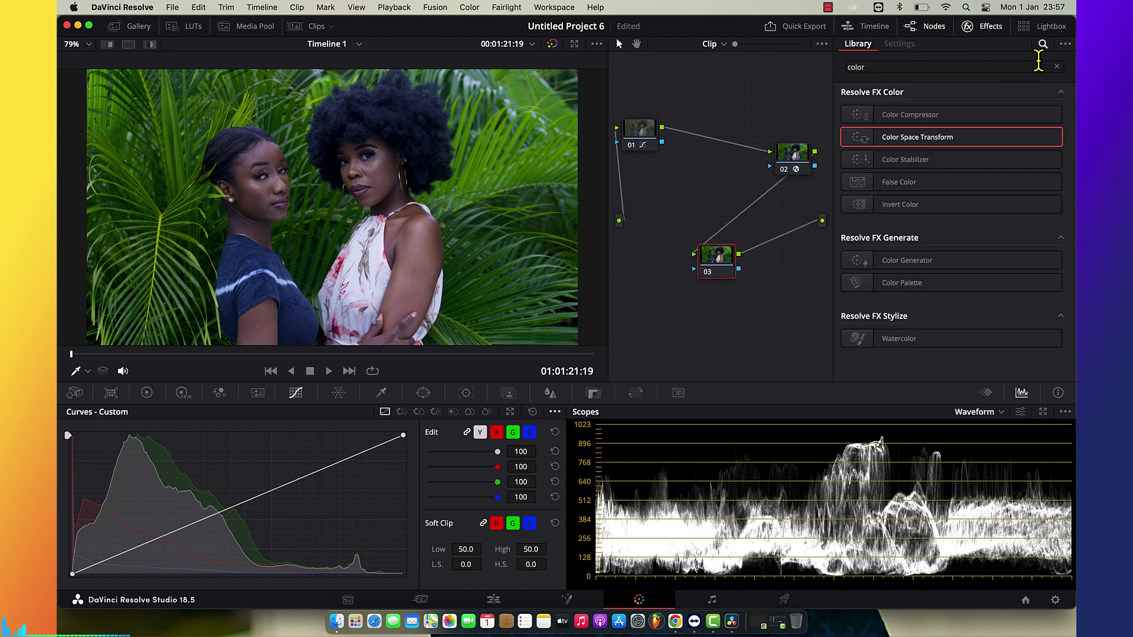
pyautogui.click(1056, 66)
pyautogui.write('fals')
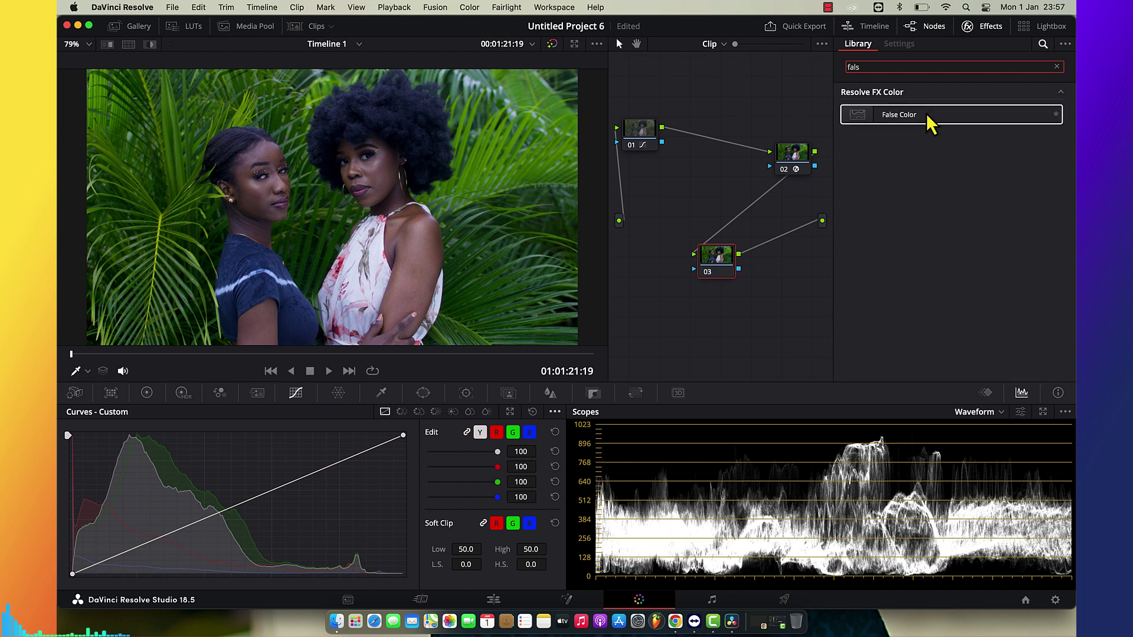
pyautogui.moveTo(859, 118); pyautogui.dragTo(731, 273)
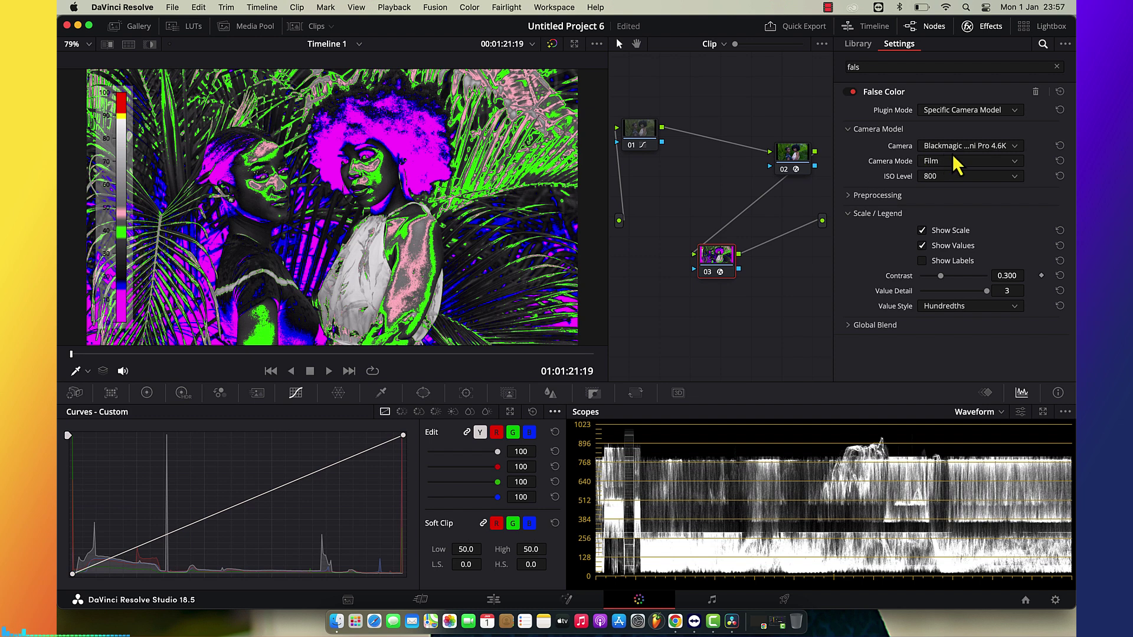
# Set False Color to Creative plugin mode with the Exposure Guide style, and close the effects library
pyautogui.click(963, 110)
pyautogui.click(945, 126)
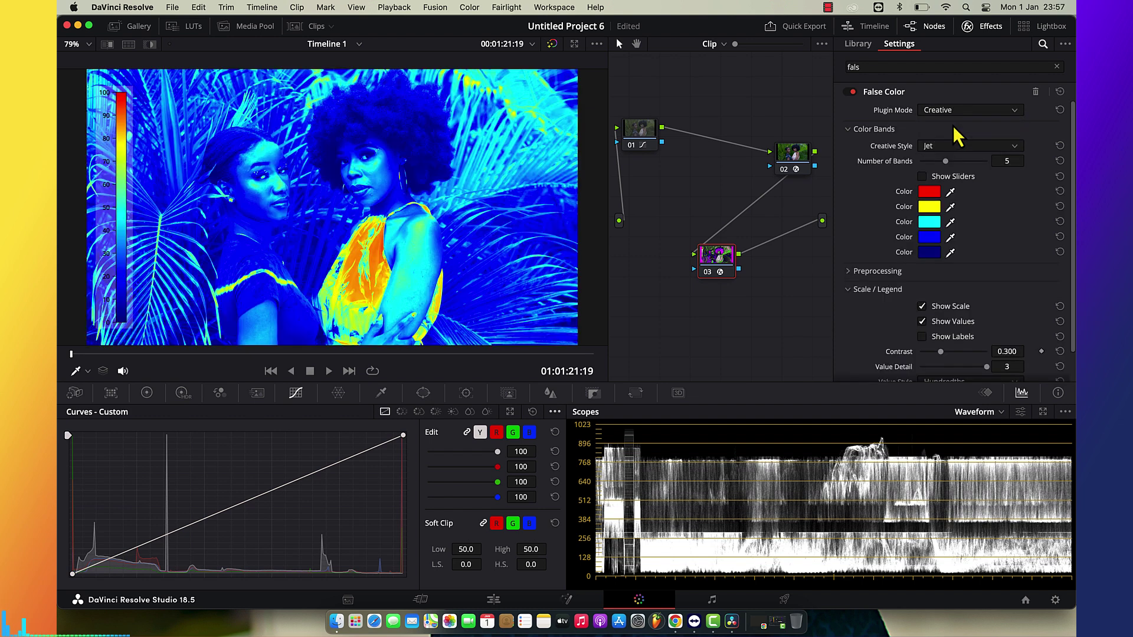
pyautogui.click(947, 146)
pyautogui.click(948, 175)
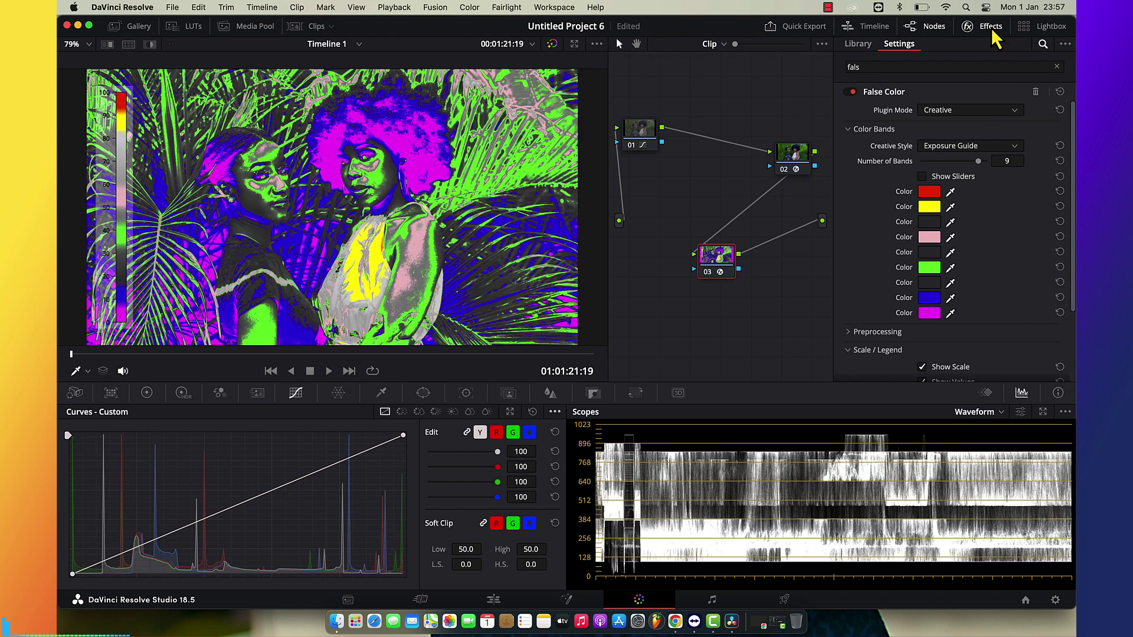
pyautogui.click(981, 26)
# Insert a serial node before the curve node and set its luminance gain to 0.96, shadows to 27.50 and highlights to -23.50
pyautogui.moveTo(689, 134); pyautogui.dragTo(715, 135)
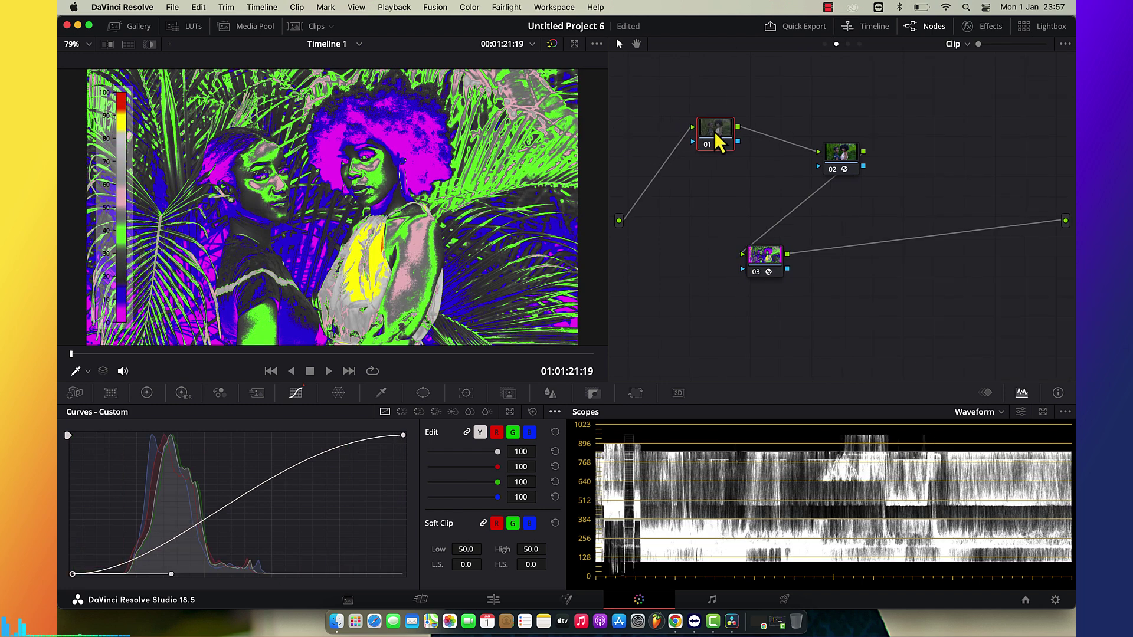
pyautogui.hotkey('shift', 's')
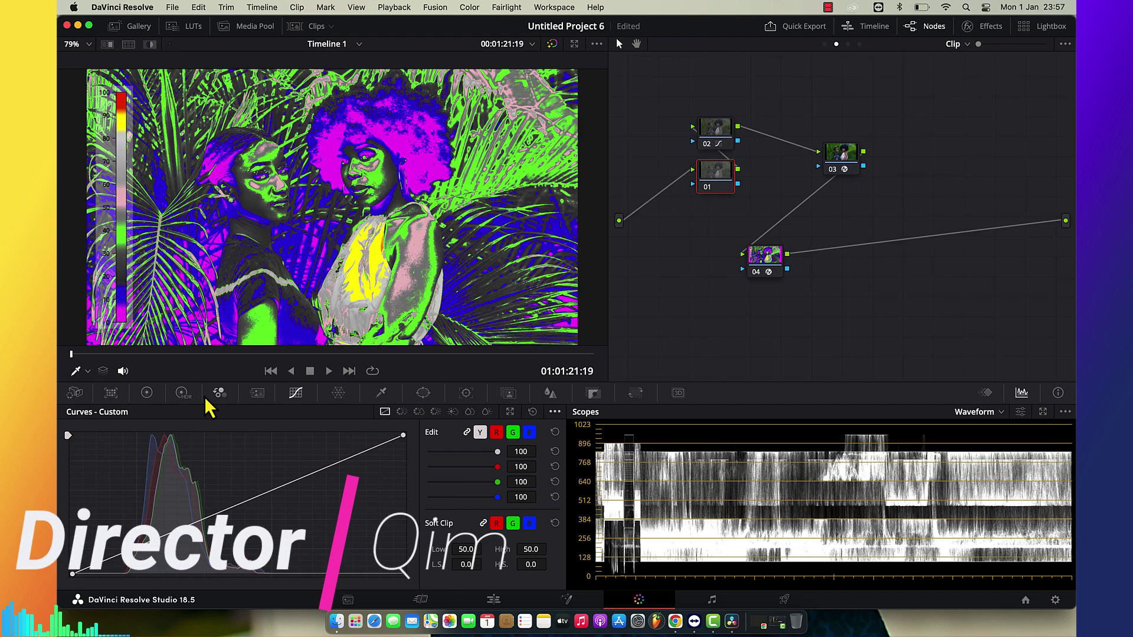
pyautogui.click(144, 394)
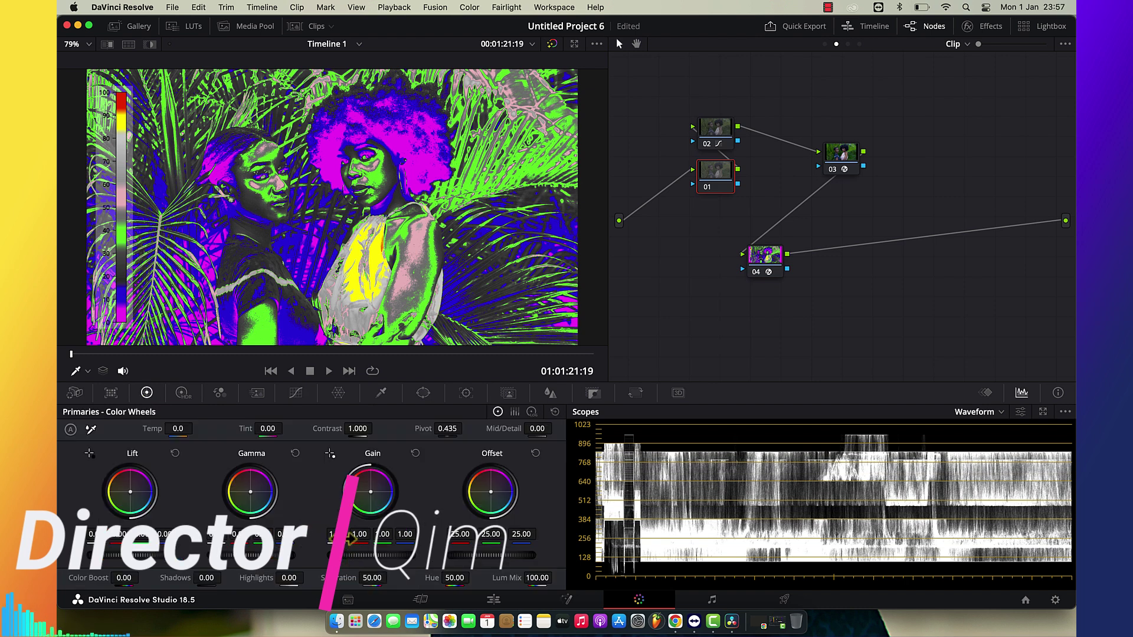
pyautogui.moveTo(371, 554); pyautogui.dragTo(359, 555)
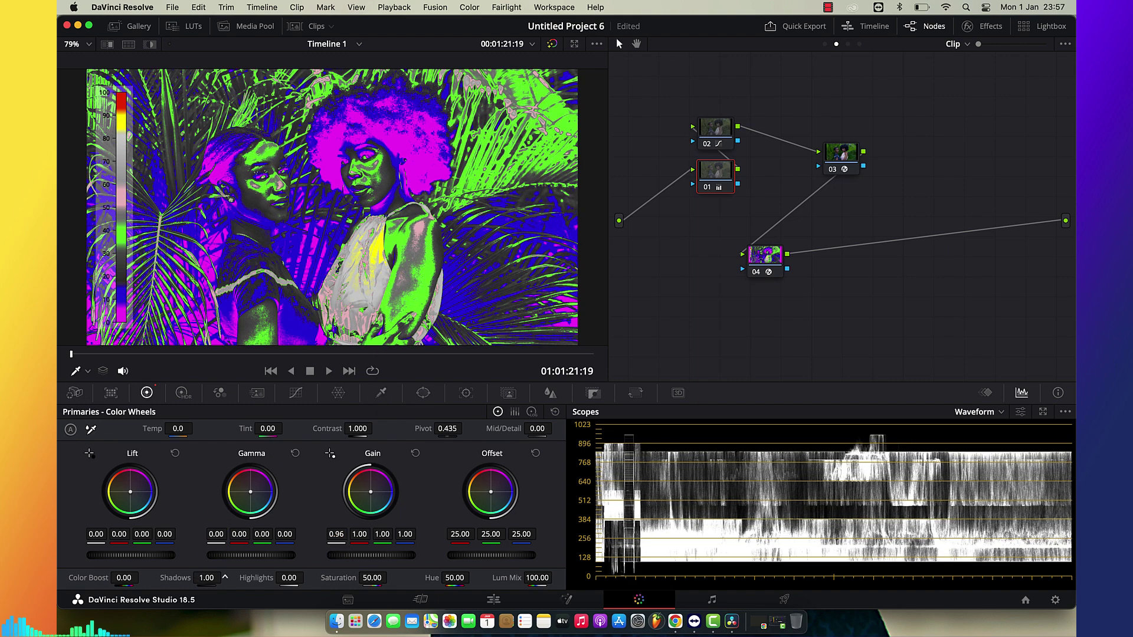
pyautogui.moveTo(225, 577); pyautogui.dragTo(264, 584)
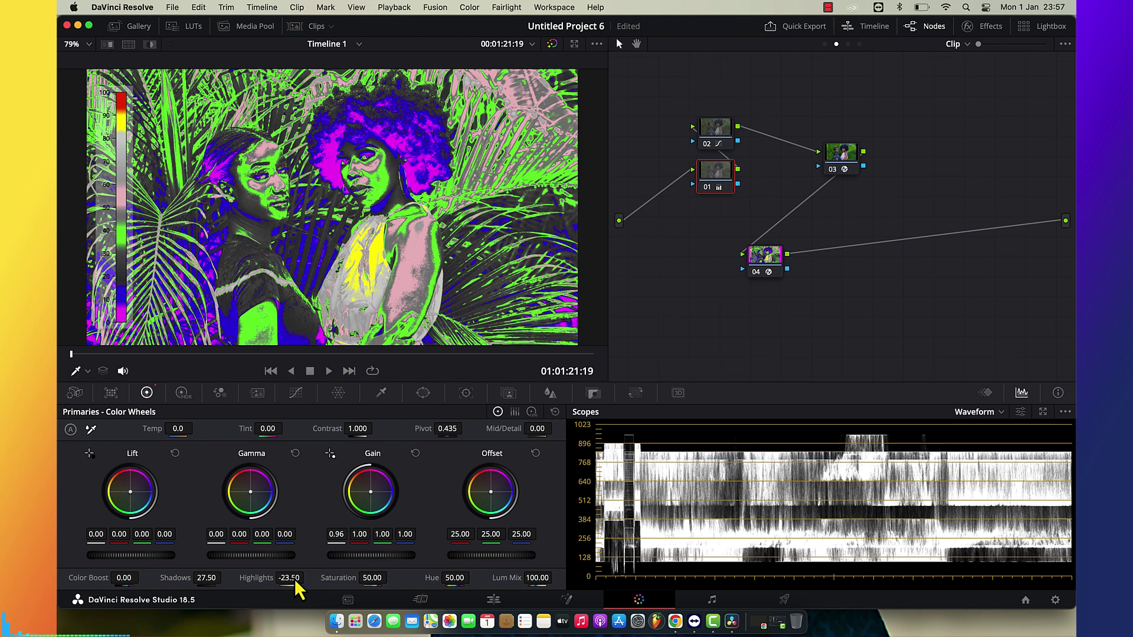
# Delete the False Color node and compare the image with node 01 disabled and re-enabled
pyautogui.click(770, 264)
pyautogui.press('Delete')
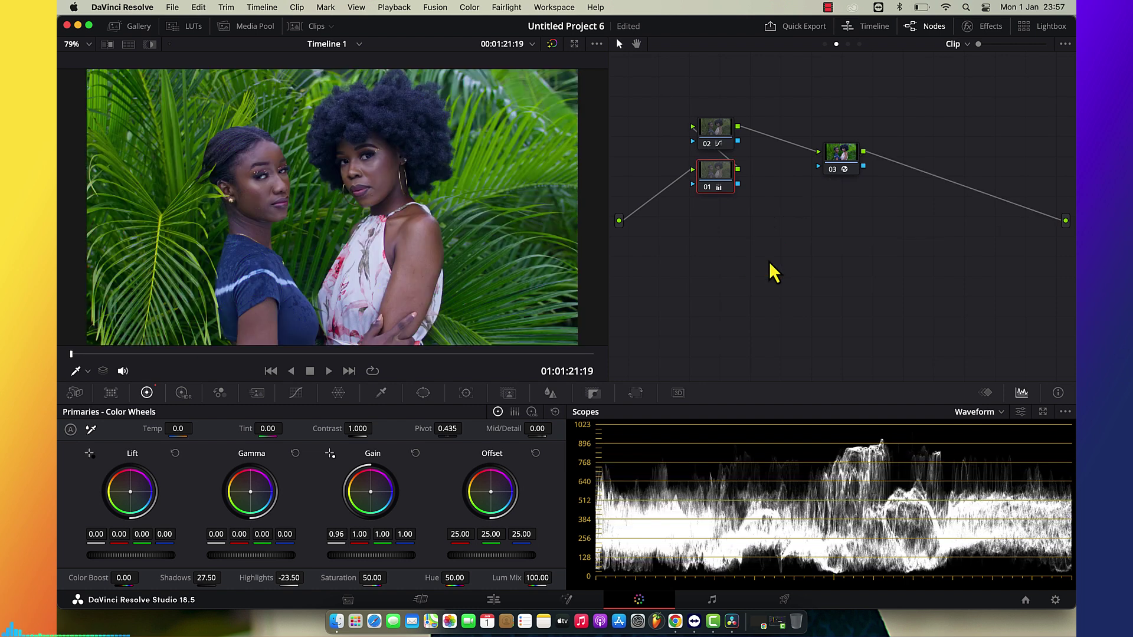
pyautogui.click(716, 180)
pyautogui.hotkey('ctrl', 'd')
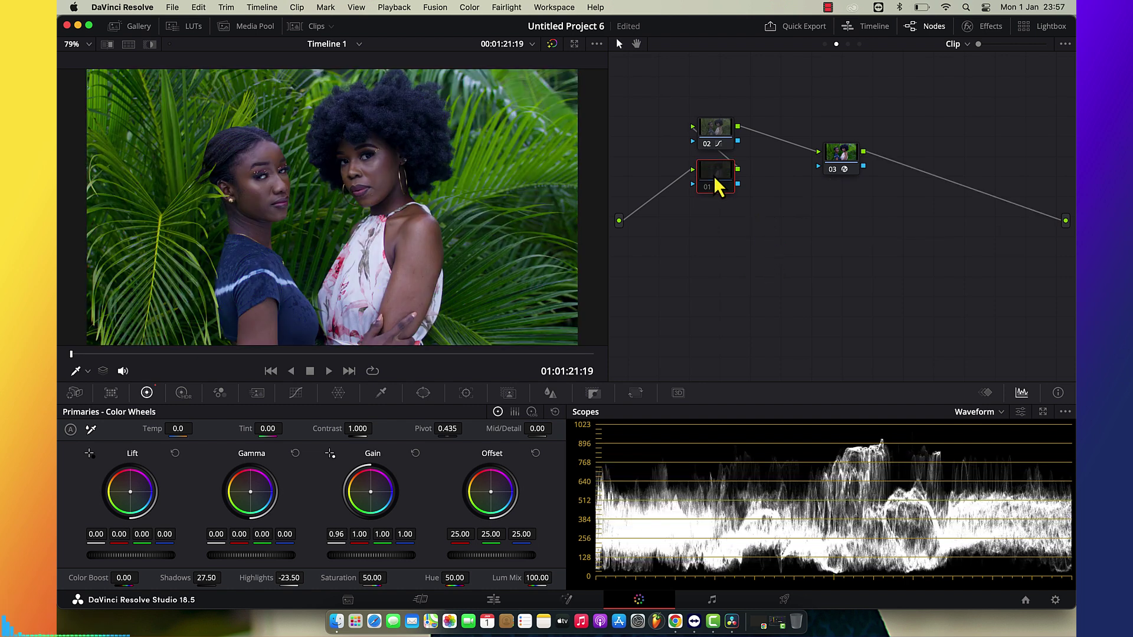
pyautogui.hotkey('ctrl', 'd')
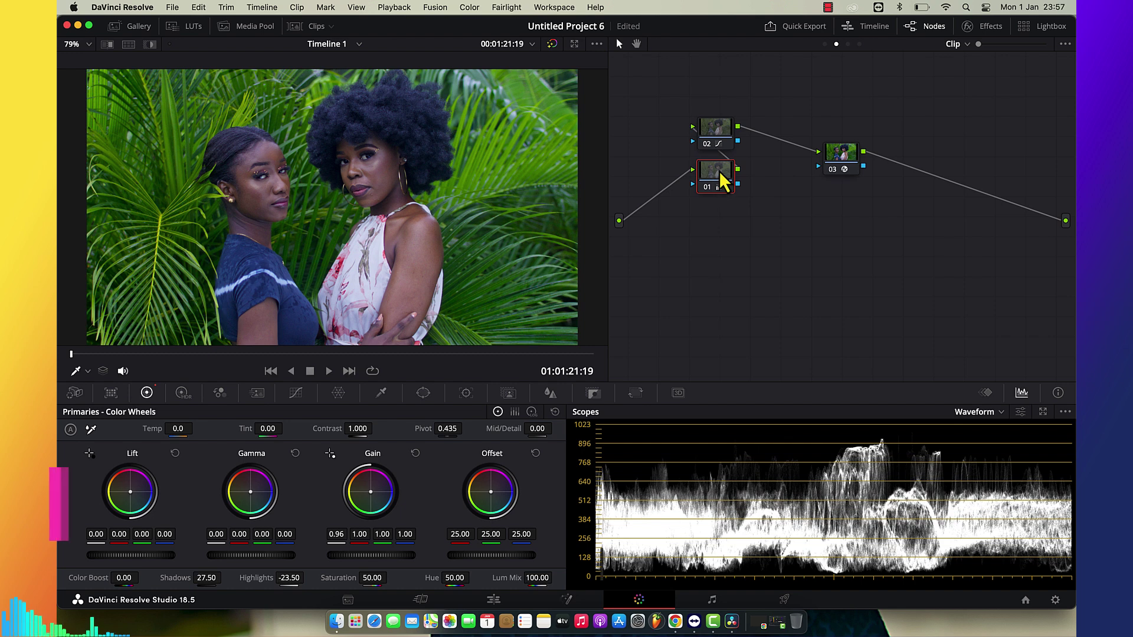
# Spread out the node chain, and add a serial node after the curve node with a layer node well below it
pyautogui.moveTo(716, 144); pyautogui.dragTo(746, 140)
pyautogui.moveTo(712, 183); pyautogui.dragTo(680, 169)
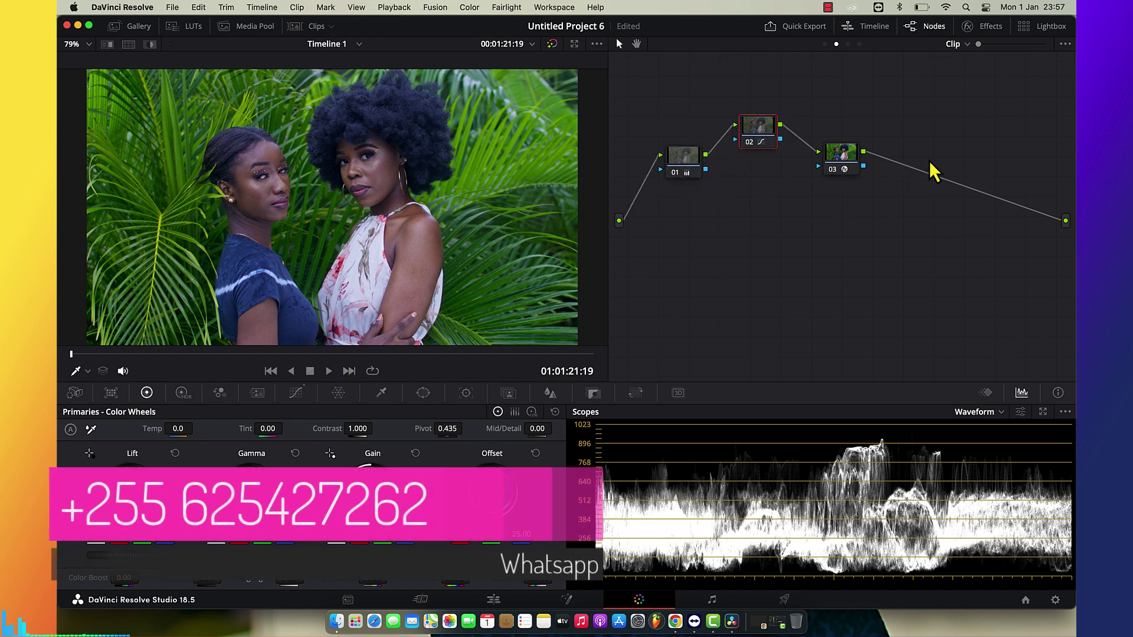
pyautogui.moveTo(841, 154); pyautogui.dragTo(922, 153)
pyautogui.hotkey('alt', 's')
pyautogui.hotkey('alt', 'l')
pyautogui.moveTo(824, 187); pyautogui.dragTo(823, 283)
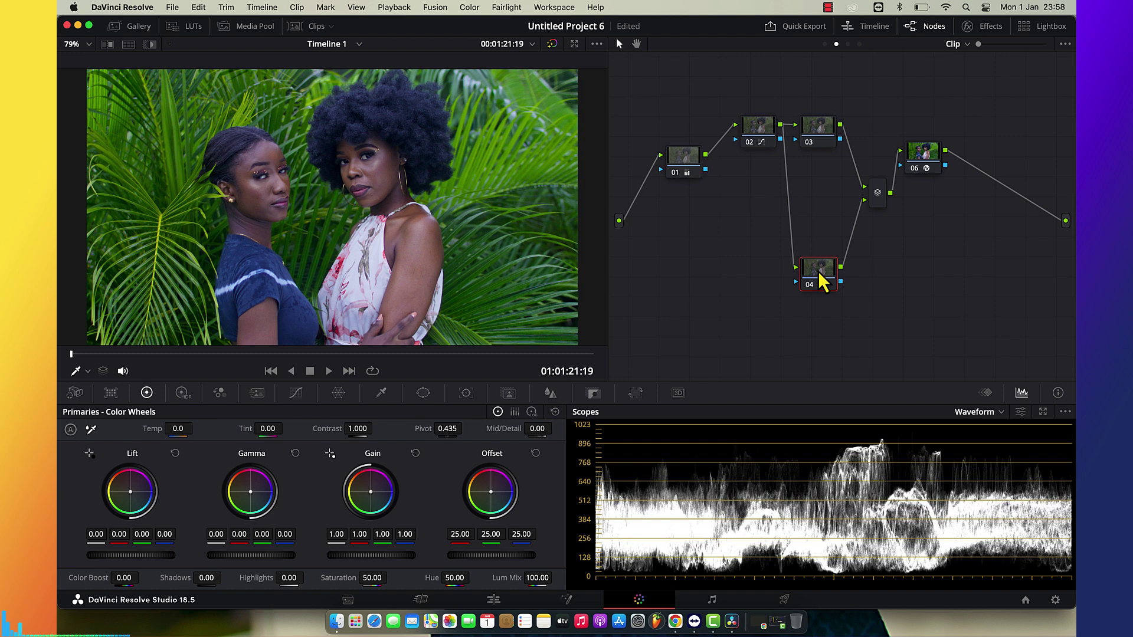
# Feed the lower layer branch directly from the clip source and extend it to three serial nodes
pyautogui.moveTo(618, 221)
pyautogui.mouseDown()
pyautogui.moveTo(797, 268)
pyautogui.moveTo(685, 278)
pyautogui.mouseUp()
pyautogui.hotkey('alt', 's')
pyautogui.hotkey('alt', 's')
# Apply the favorite LUT Rec709 Kodak 2383 D55 to node 02, the first node of the lower branch
pyautogui.click(685, 273)
pyautogui.rightClick(691, 277)
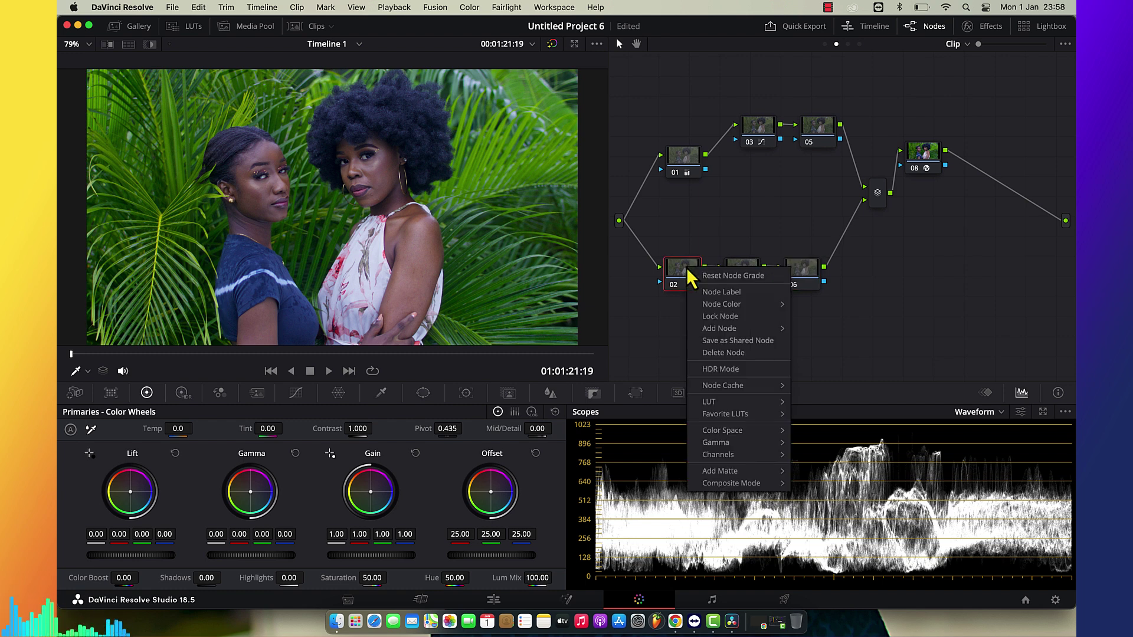
pyautogui.moveTo(725, 415)
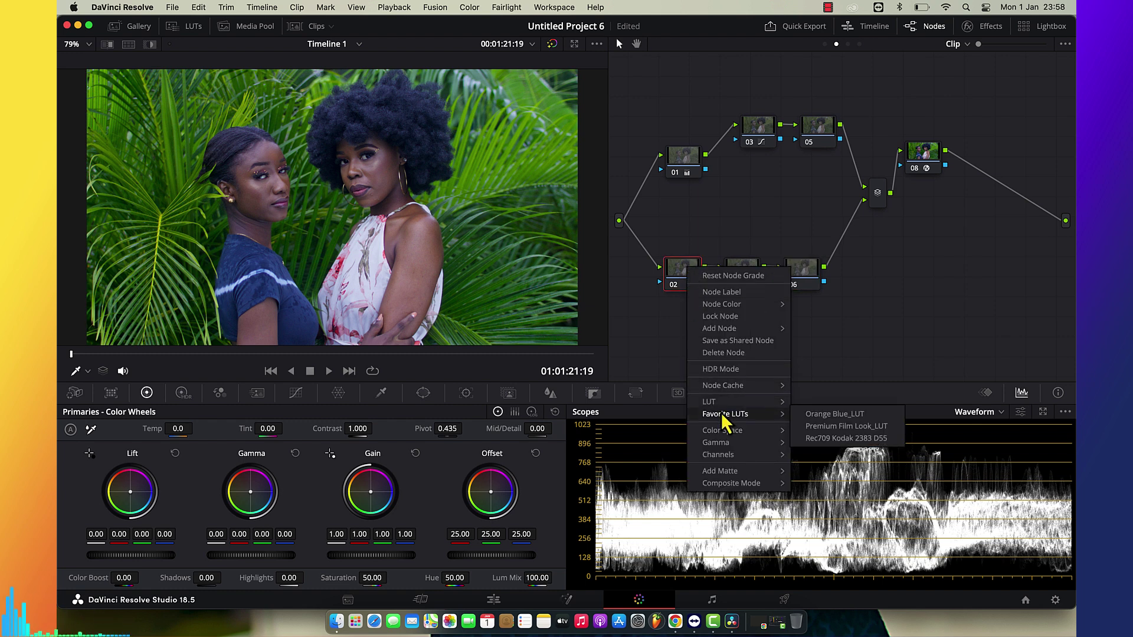
pyautogui.click(838, 439)
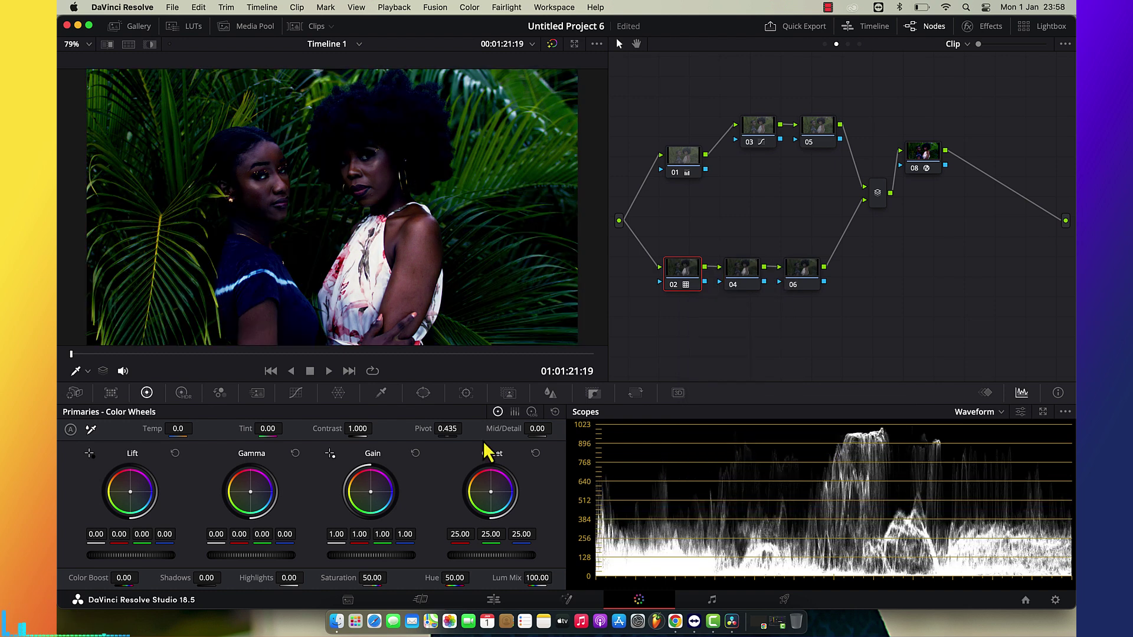
# Reduce the LUT's strength by setting node 02's key output gain to 0.3
pyautogui.click(593, 401)
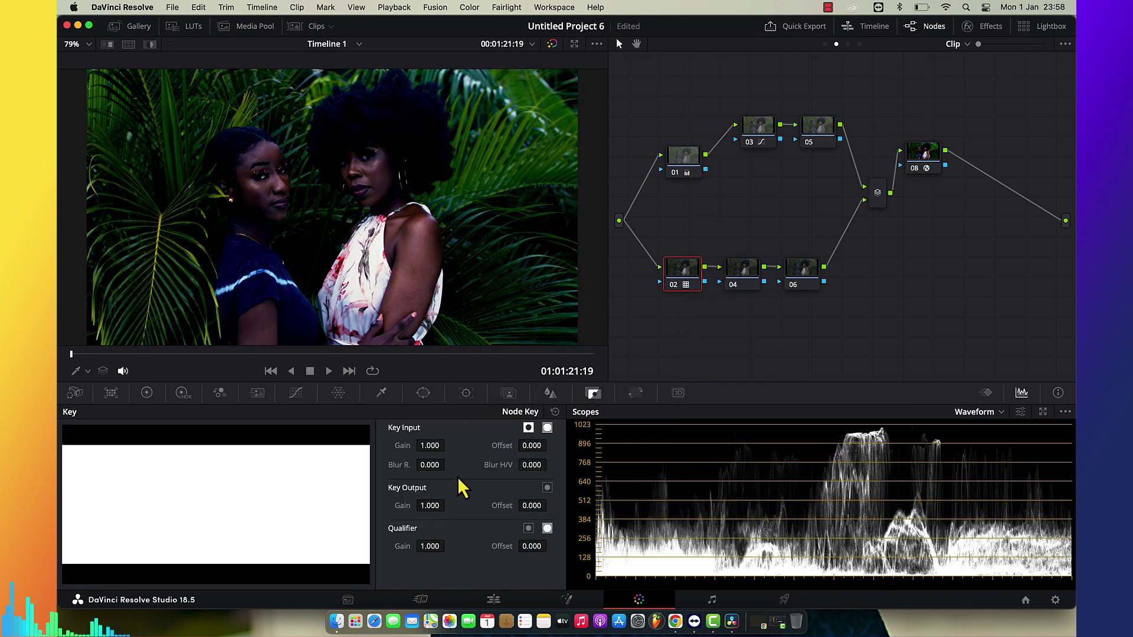
pyautogui.click(423, 506)
pyautogui.write('0.3')
pyautogui.press('Return')
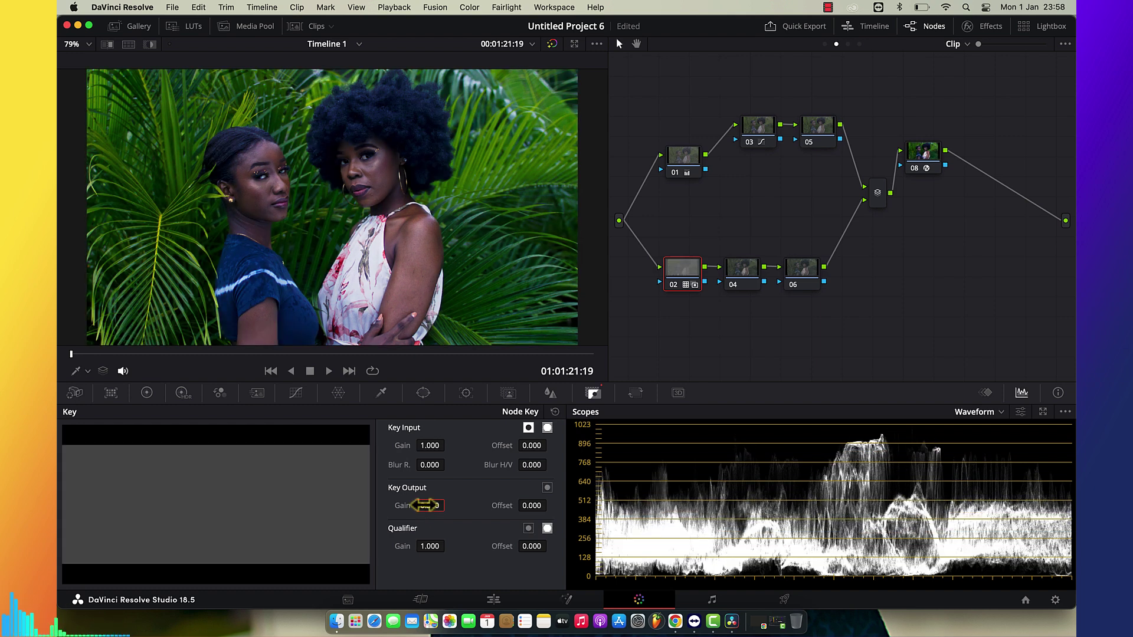
# Set the HDR Global wheel's exposure to 0.10 on node 01
pyautogui.click(689, 159)
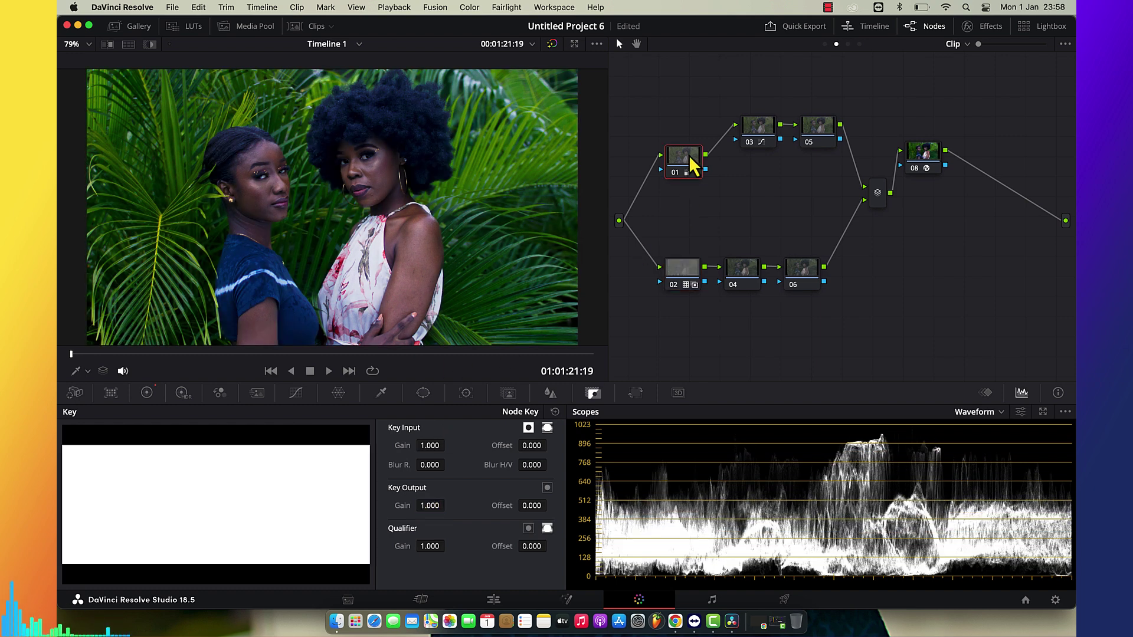
pyautogui.click(183, 392)
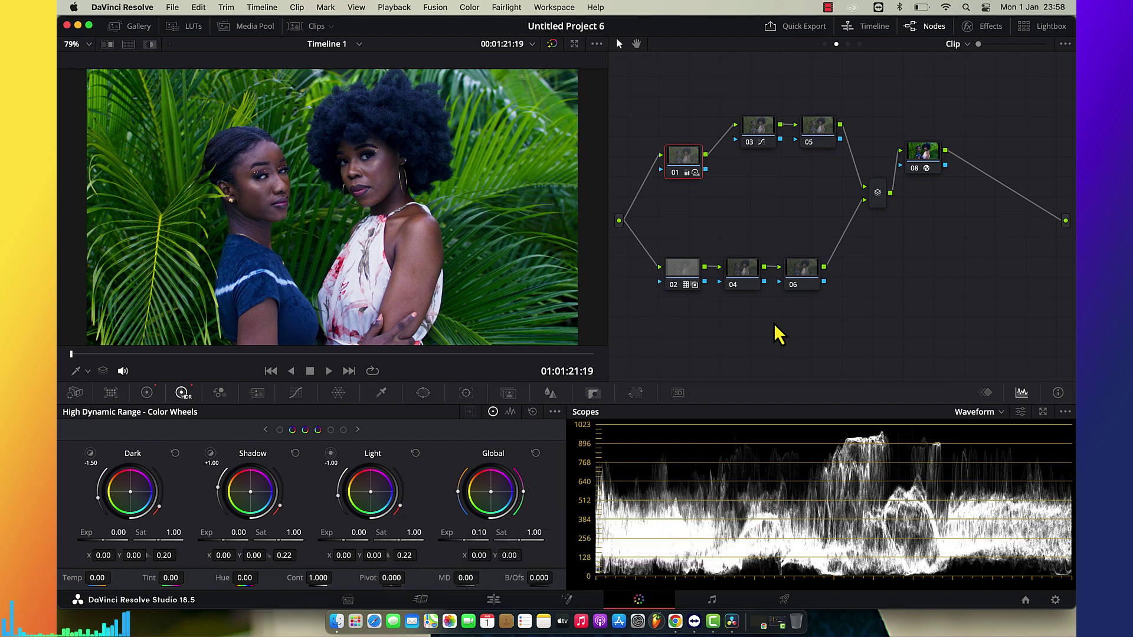
pyautogui.click(802, 278)
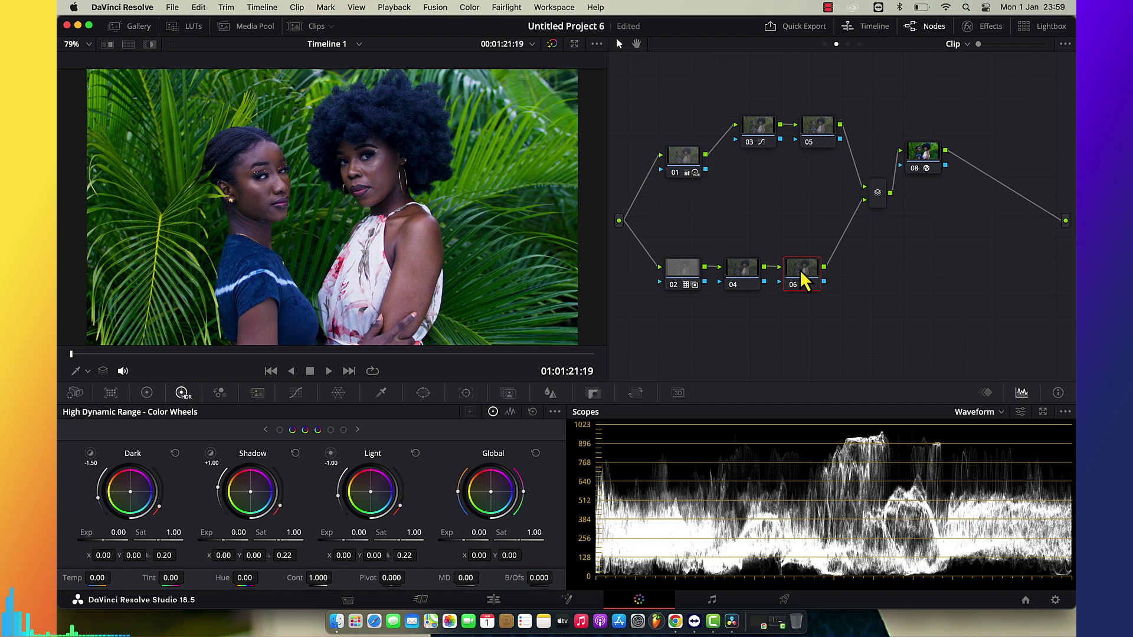
pyautogui.click(740, 282)
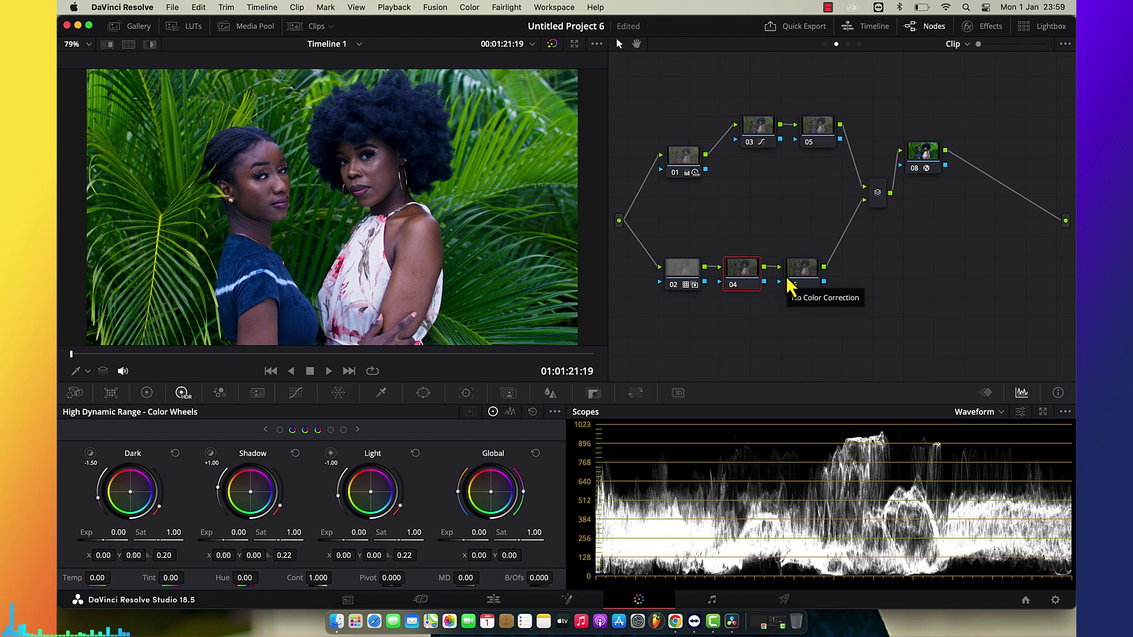
# Shift the Color Space Transform node and layer mixer further right, and append a serial node after node 06 with a wide gap
pyautogui.moveTo(924, 158); pyautogui.dragTo(993, 144)
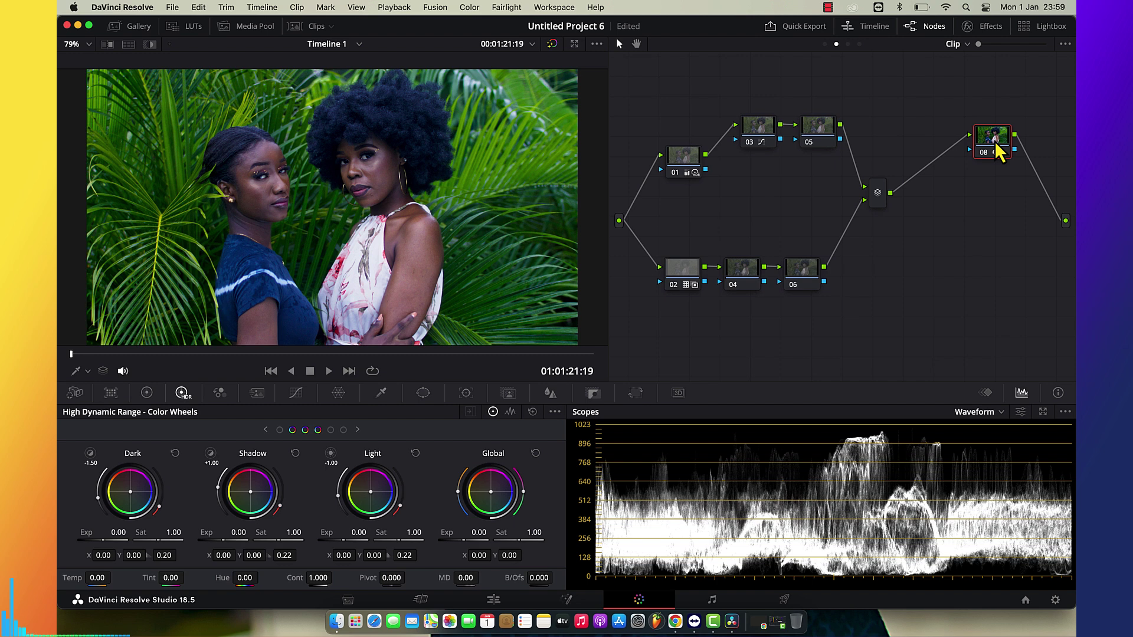
pyautogui.moveTo(879, 200); pyautogui.dragTo(936, 170)
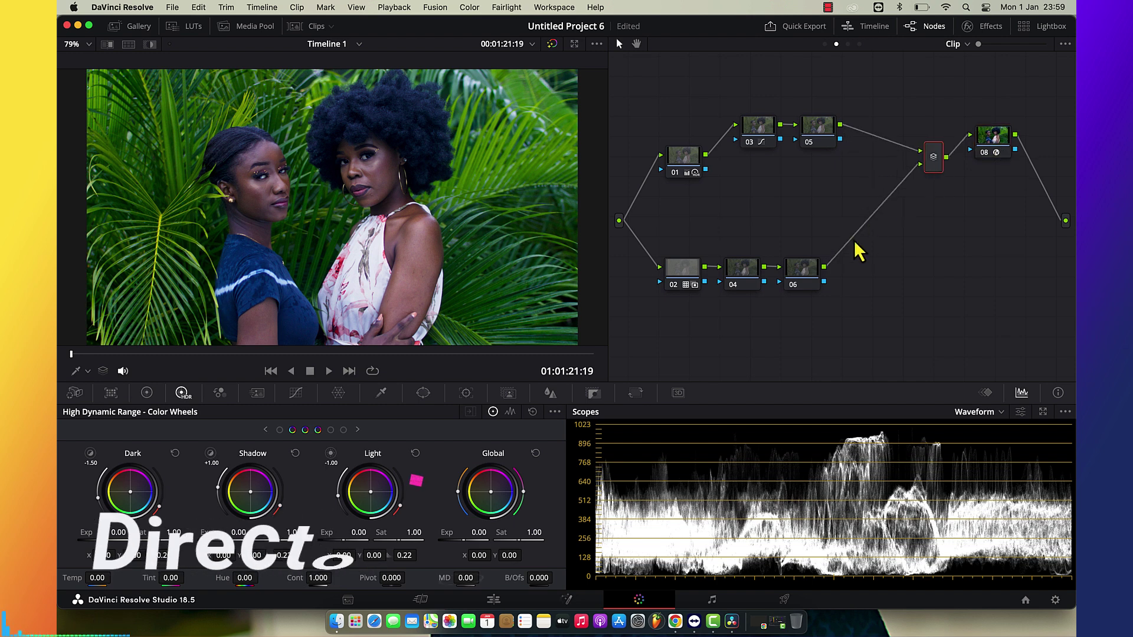
pyautogui.click(802, 277)
pyautogui.hotkey('alt', 's')
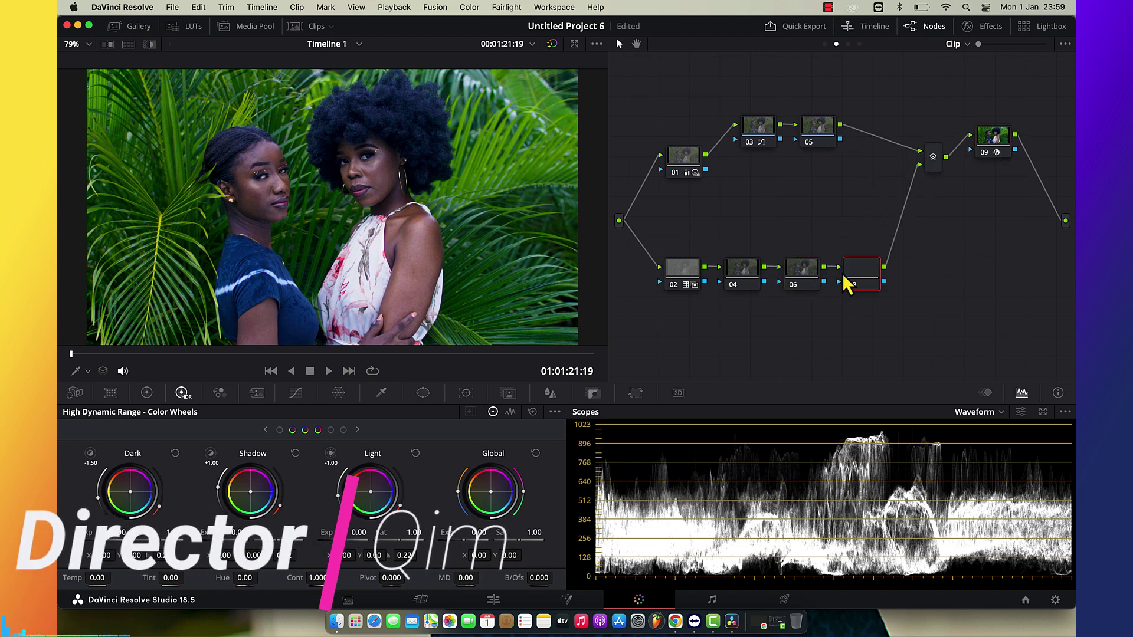
# Tint the shadows on node 05 by nudging the HDR Shadow wheel's color balance to Y 0.01
pyautogui.click(800, 282)
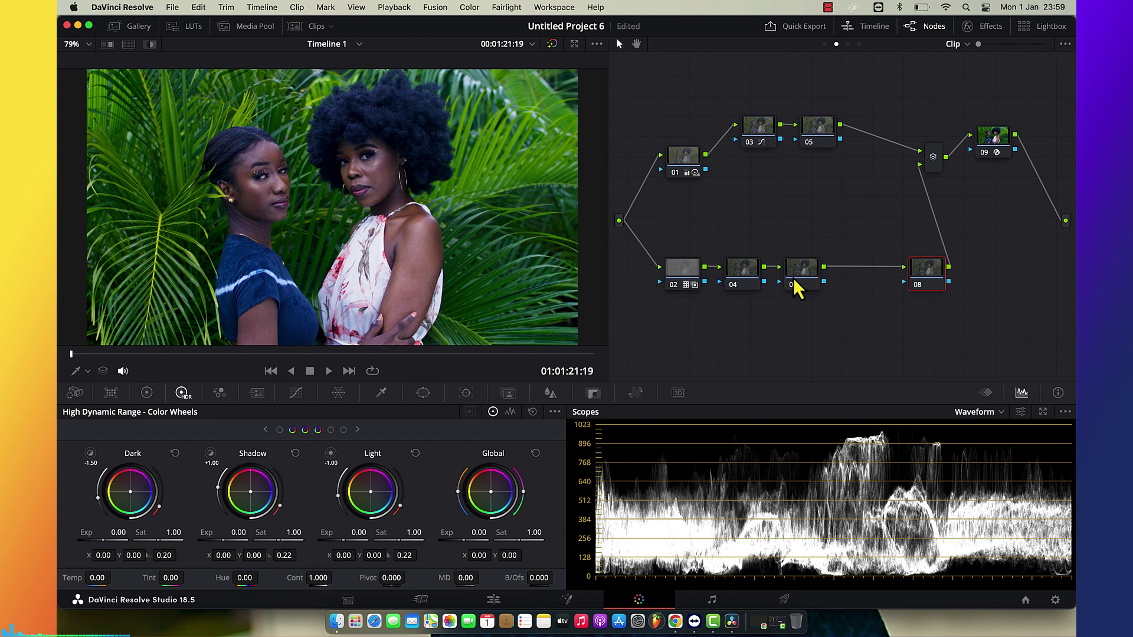
pyautogui.click(832, 133)
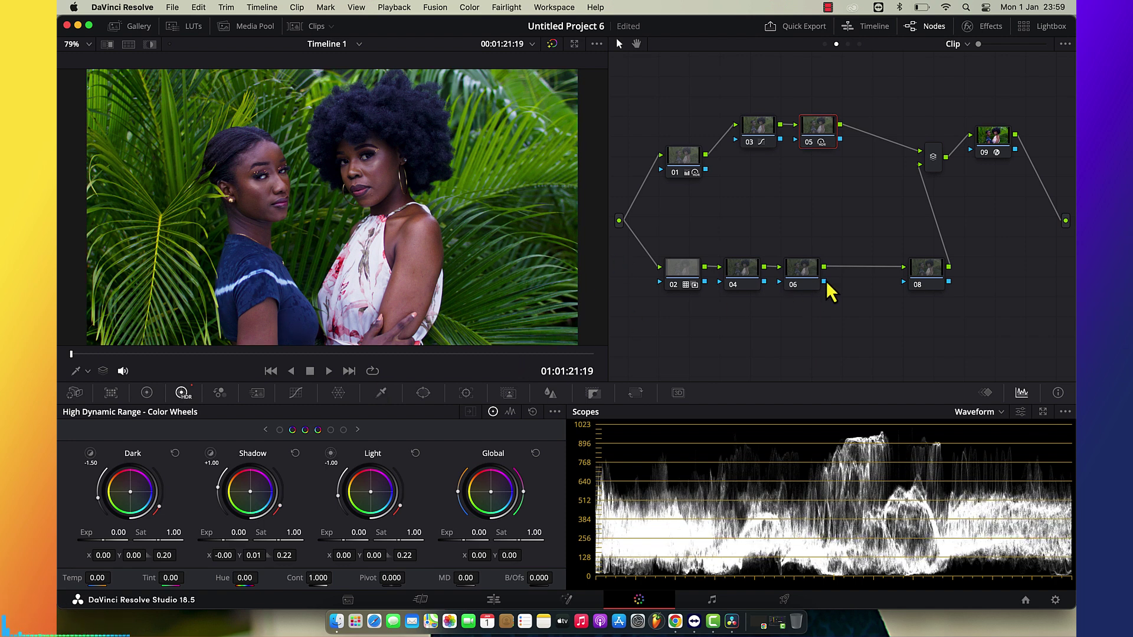
# Key the skin tones on node 04 with the 3D qualifier by sampling across the left woman's forehead, and turn on highlight view
pyautogui.click(795, 278)
pyautogui.click(739, 277)
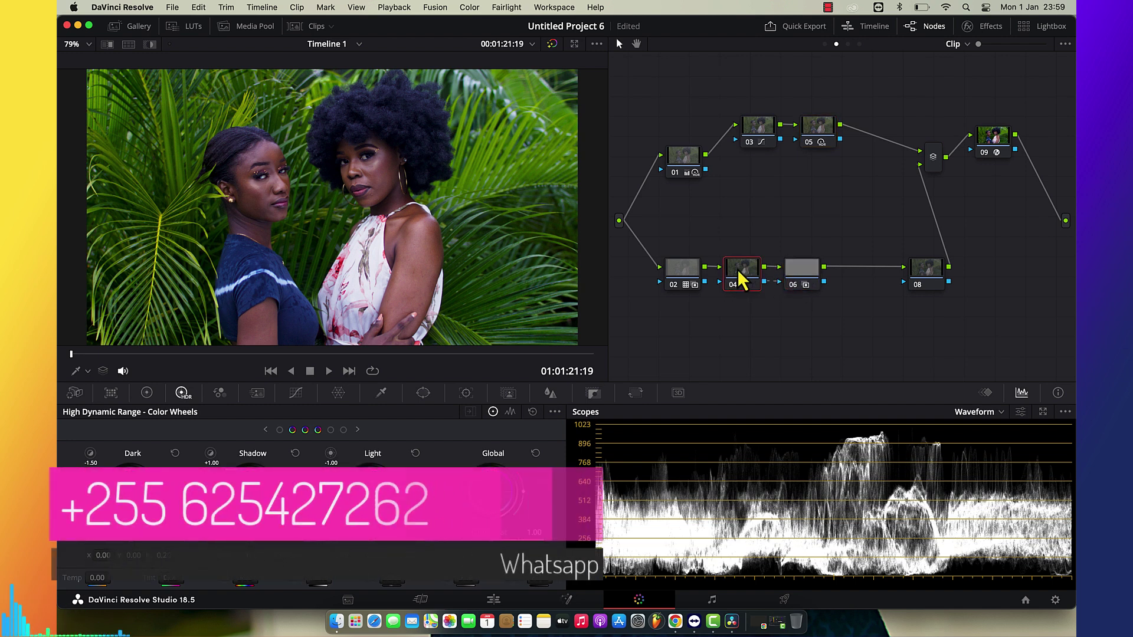
pyautogui.click(382, 394)
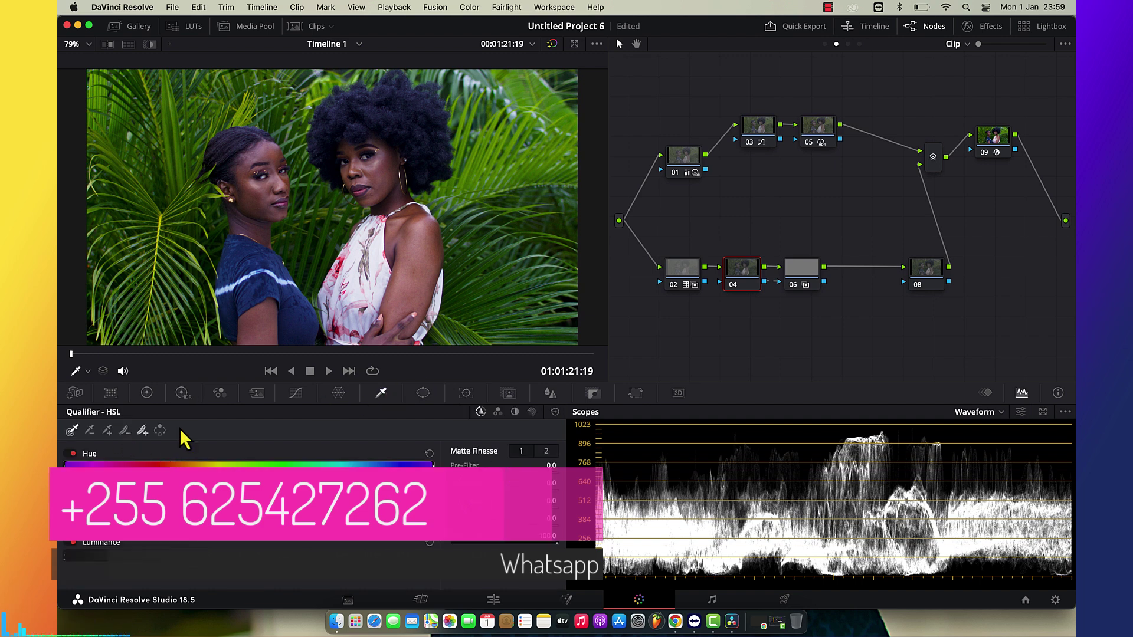
pyautogui.click(530, 413)
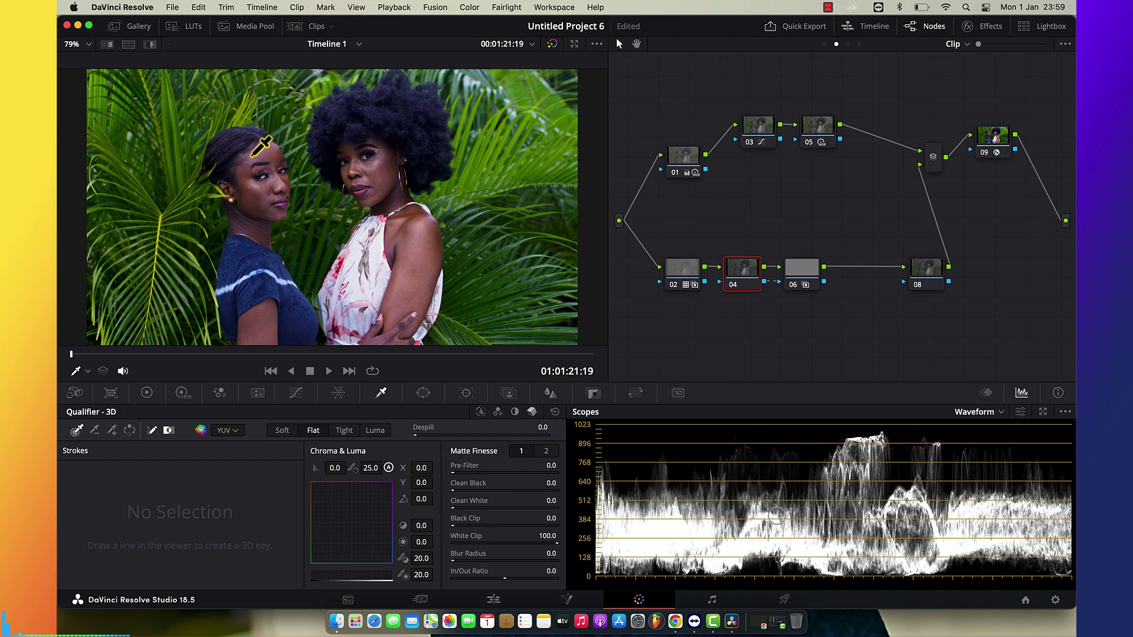
pyautogui.moveTo(274, 156); pyautogui.dragTo(247, 158)
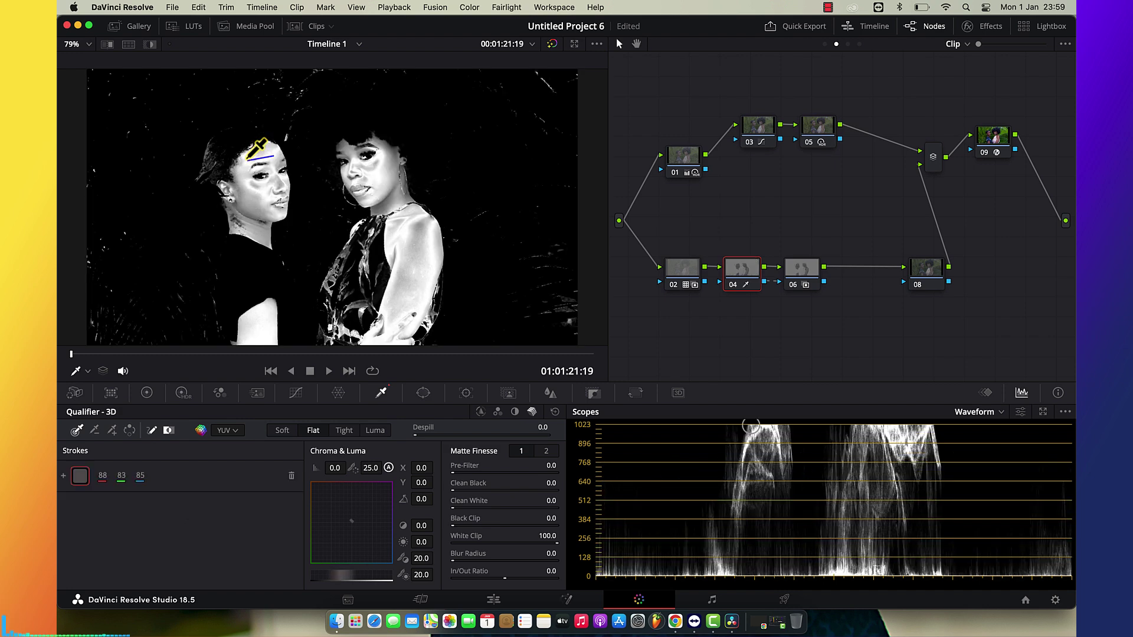
pyautogui.click(148, 45)
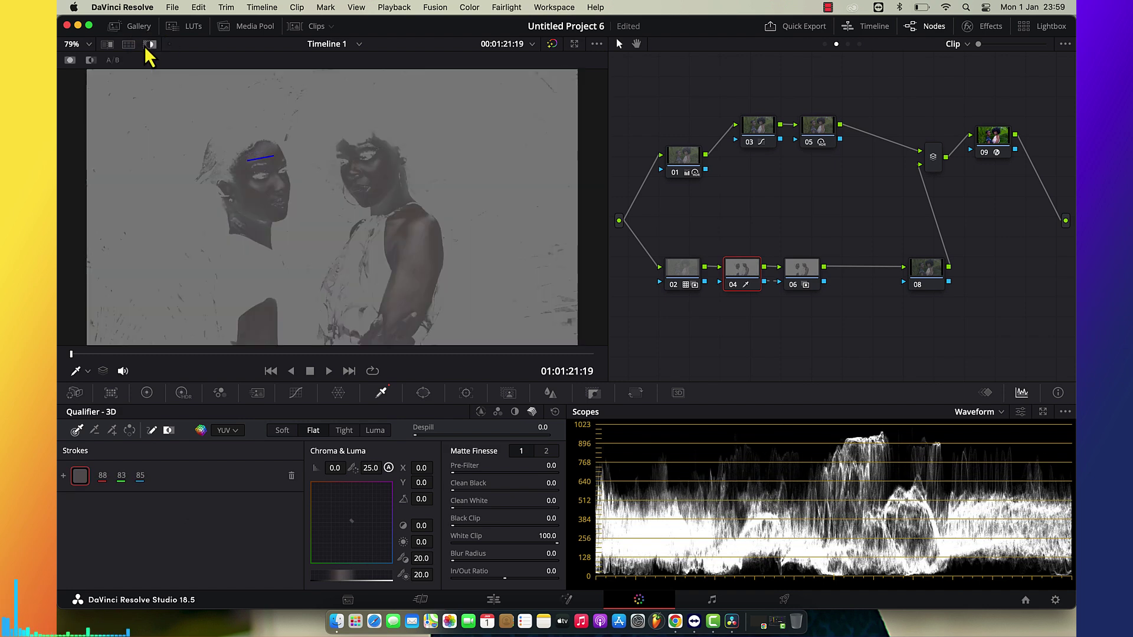
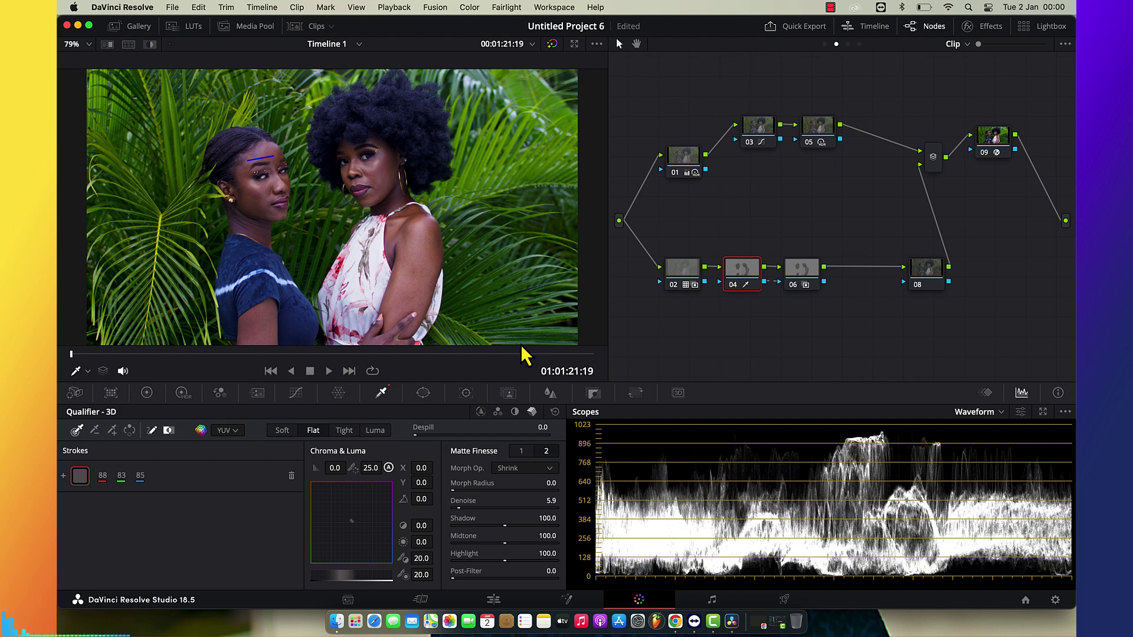
# Try shifting the foliage hues on node 06 with Hue Vs Hue, rotating green to -106.40 and yellow to -90.40
pyautogui.click(815, 273)
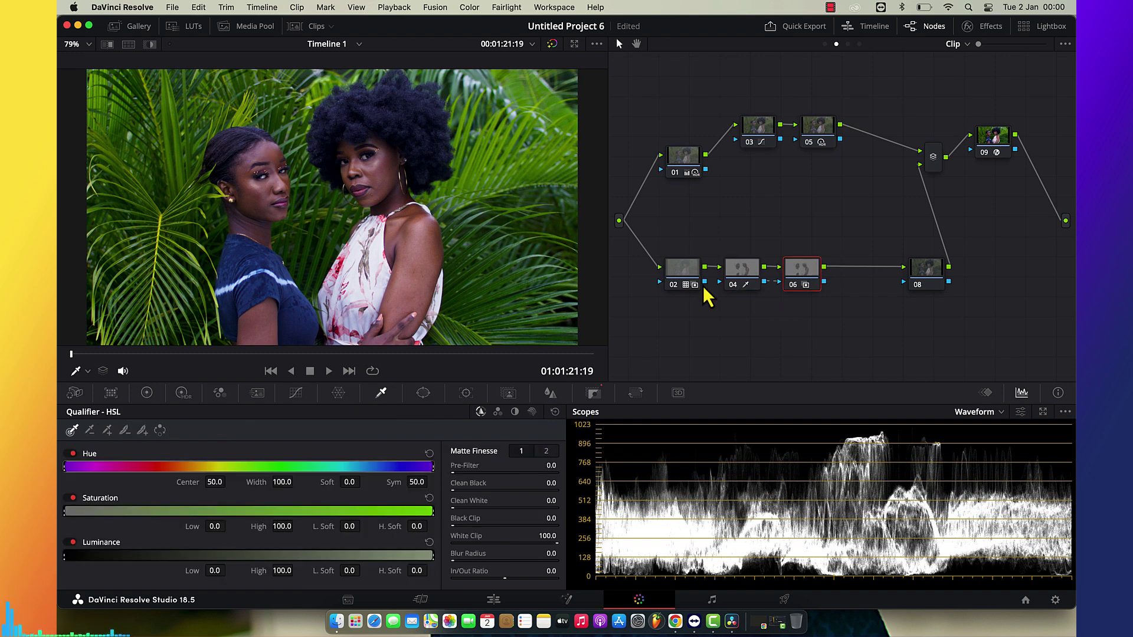
pyautogui.click(338, 393)
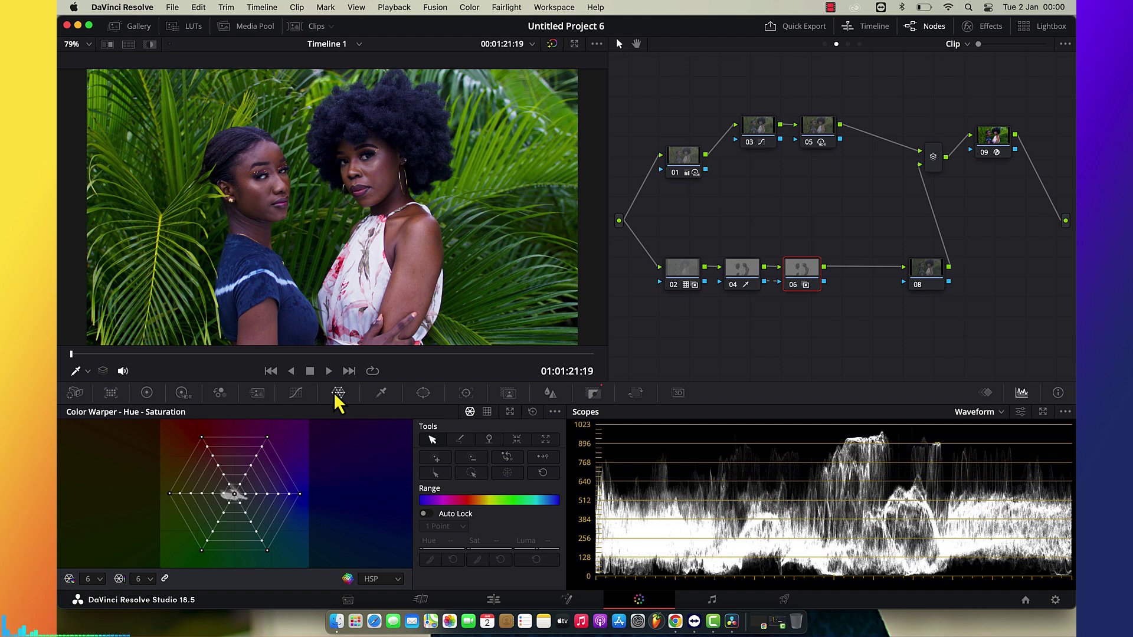
pyautogui.click(292, 401)
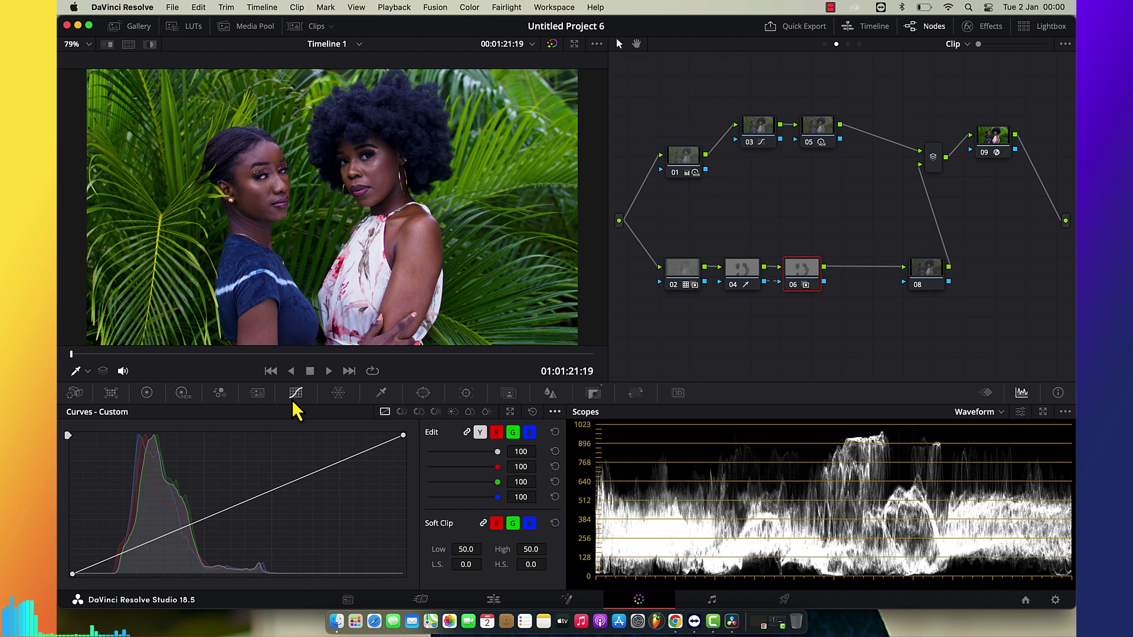
pyautogui.click(334, 398)
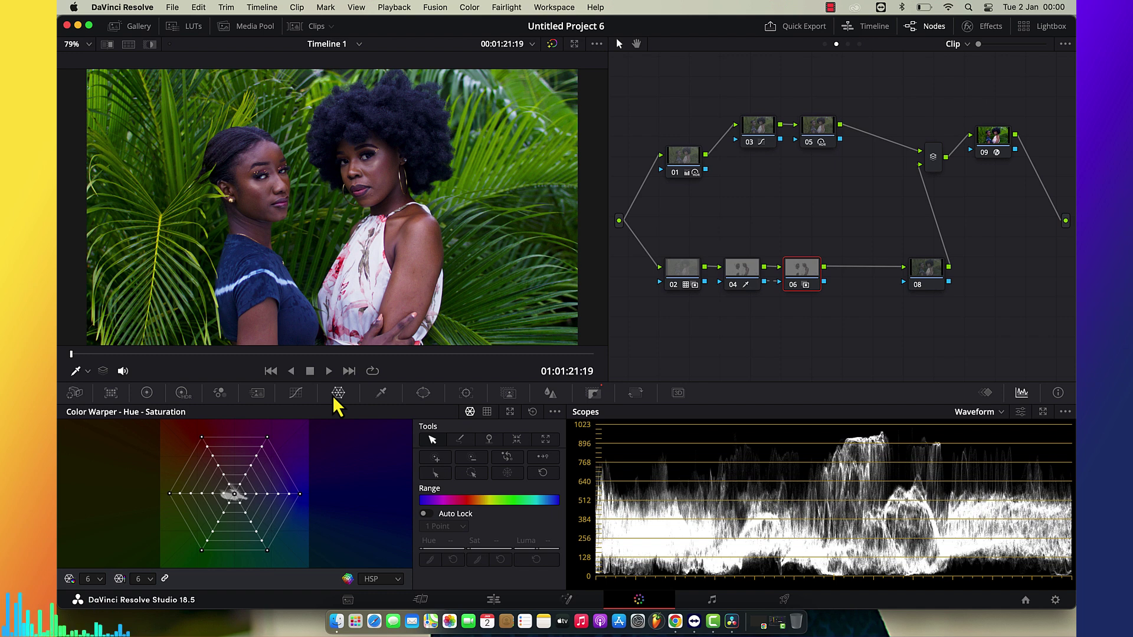
pyautogui.click(296, 396)
pyautogui.click(402, 412)
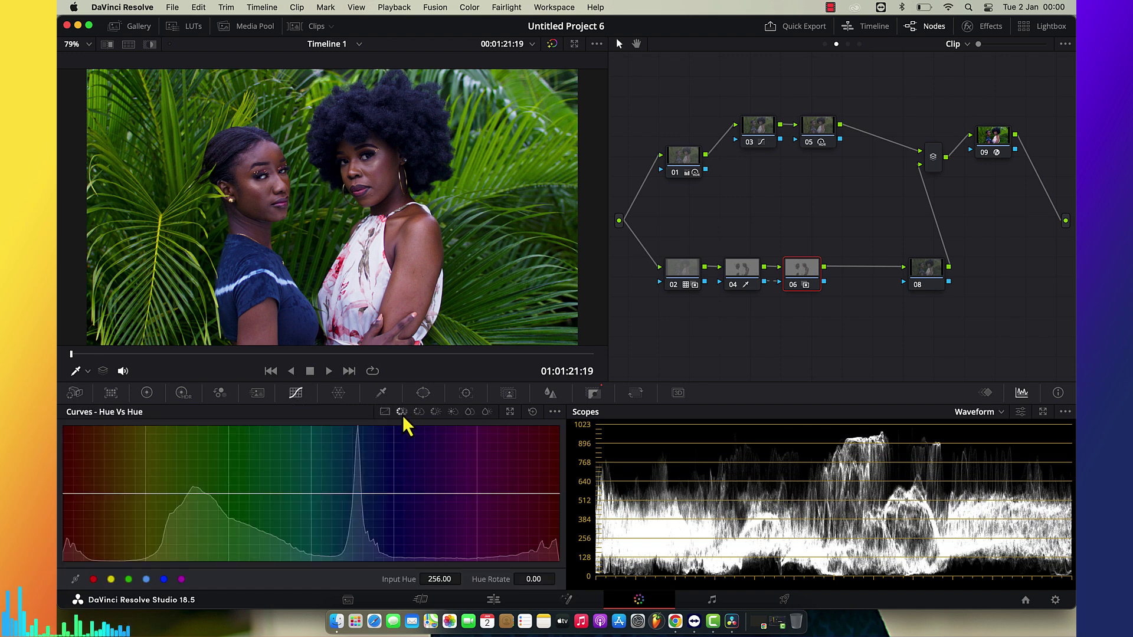
pyautogui.click(129, 580)
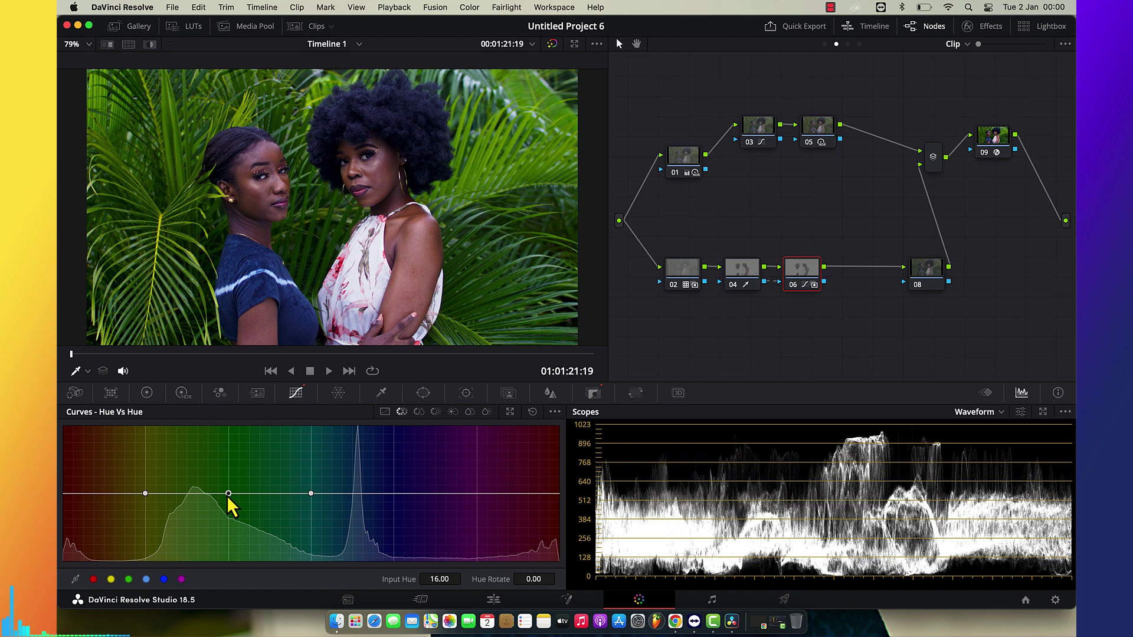
pyautogui.moveTo(228, 499); pyautogui.dragTo(228, 534)
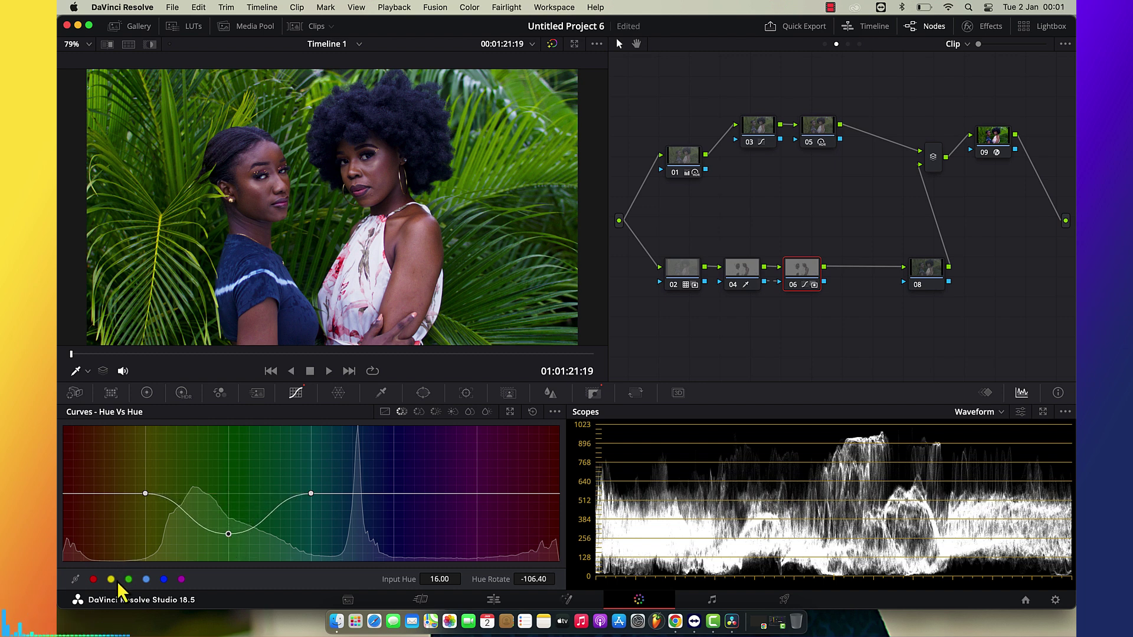
pyautogui.moveTo(146, 494); pyautogui.dragTo(146, 529)
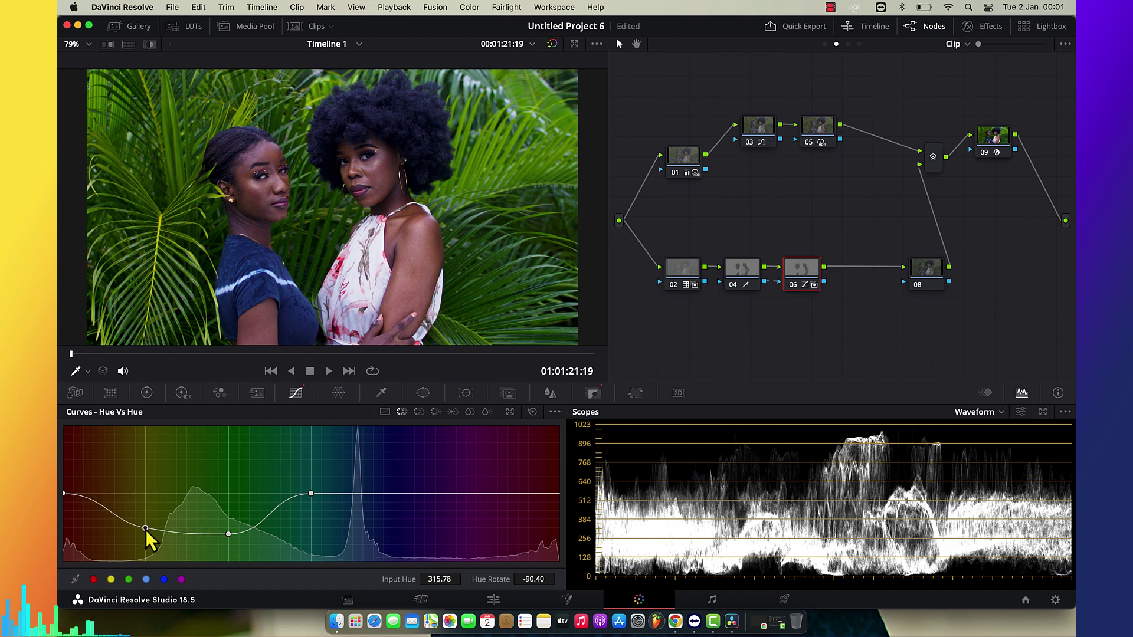
# Invert the key input of node 06 and reset the node's grade
pyautogui.click(593, 393)
pyautogui.click(529, 428)
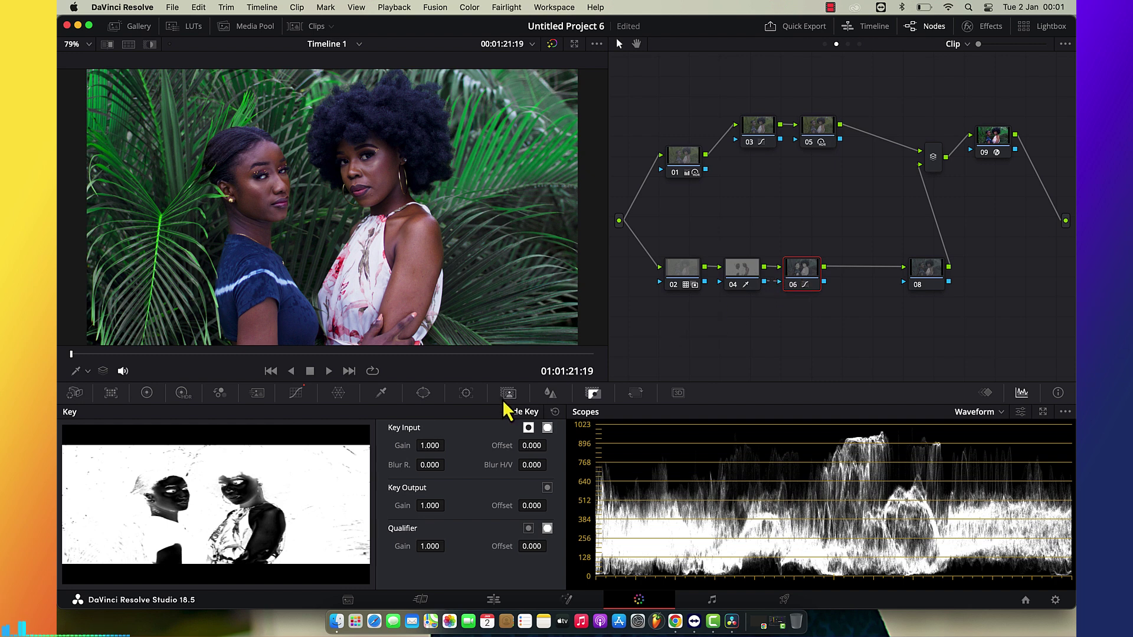
pyautogui.rightClick(811, 275)
pyautogui.press('Escape')
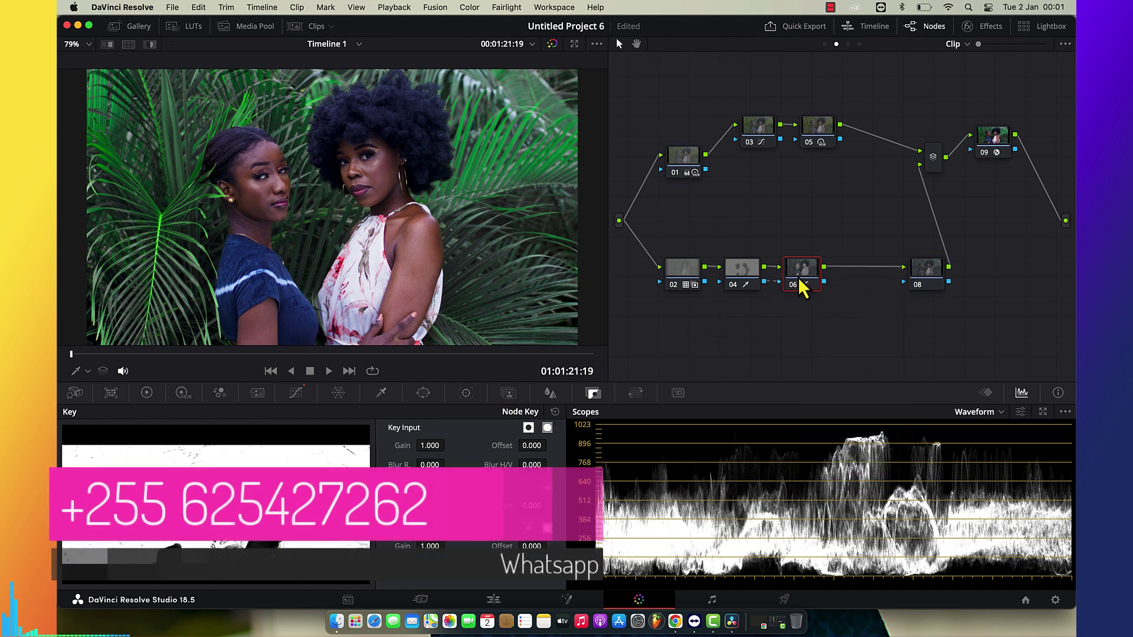
pyautogui.rightClick(802, 286)
pyautogui.click(813, 281)
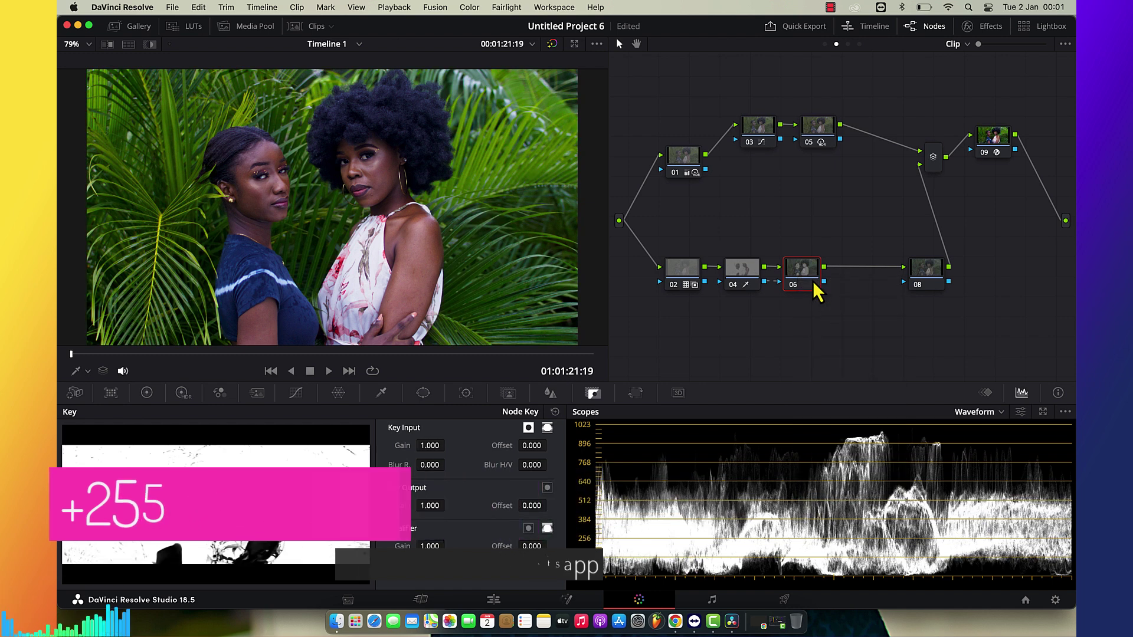
# Try a gentler Hue Vs Hue shift on node 06, rotating green to -74.40 and yellow to -53.60
pyautogui.click(338, 394)
pyautogui.click(296, 393)
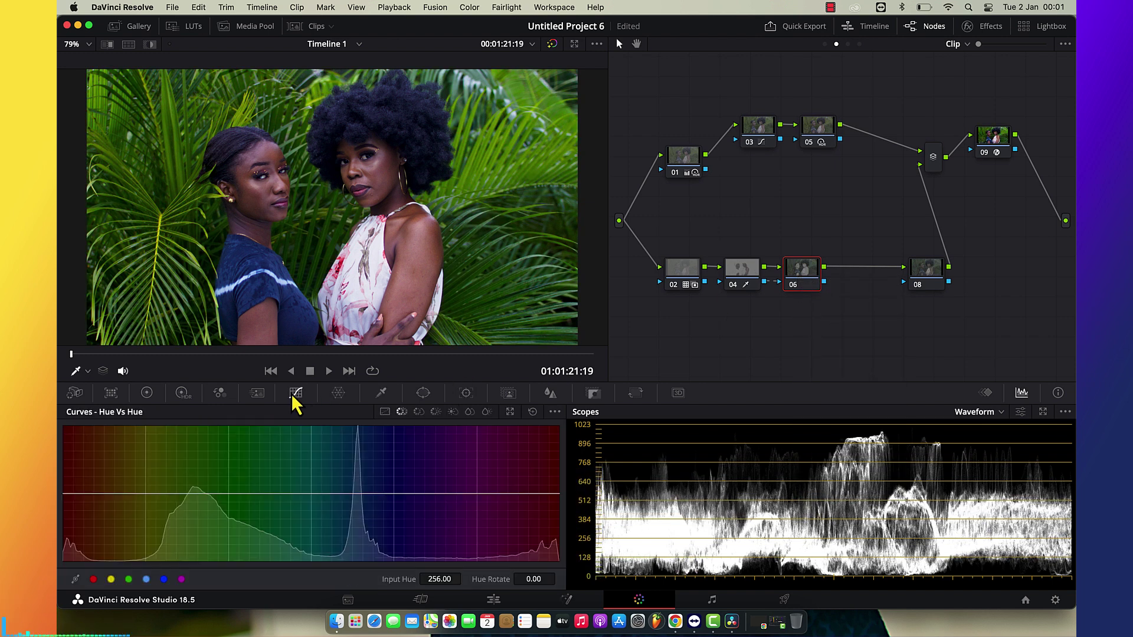
pyautogui.click(128, 579)
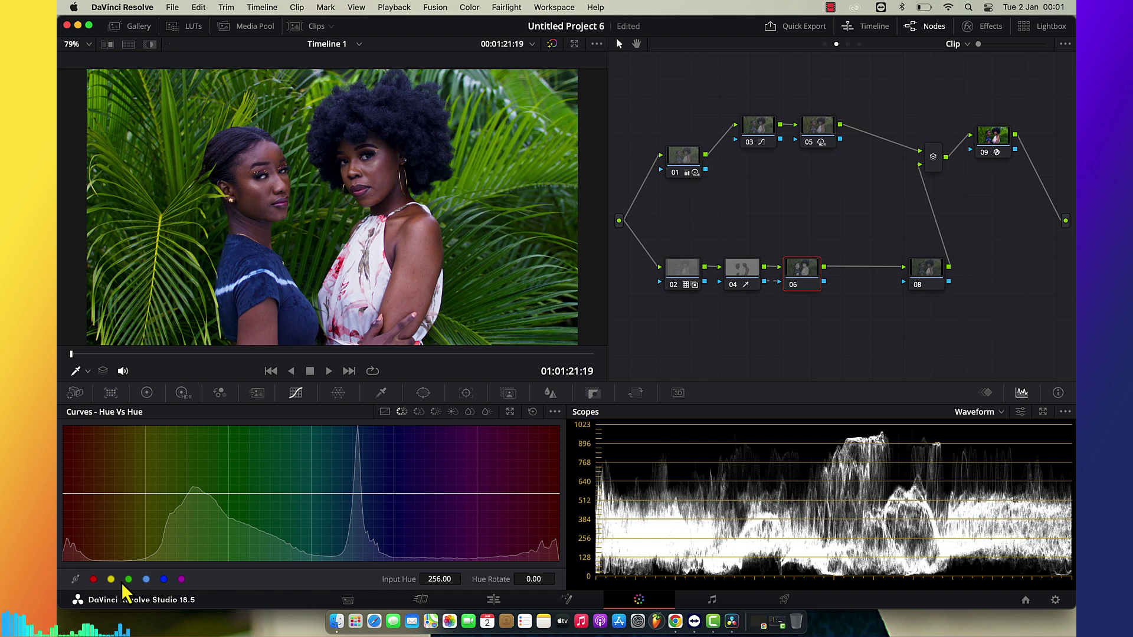
pyautogui.moveTo(229, 494); pyautogui.dragTo(225, 523)
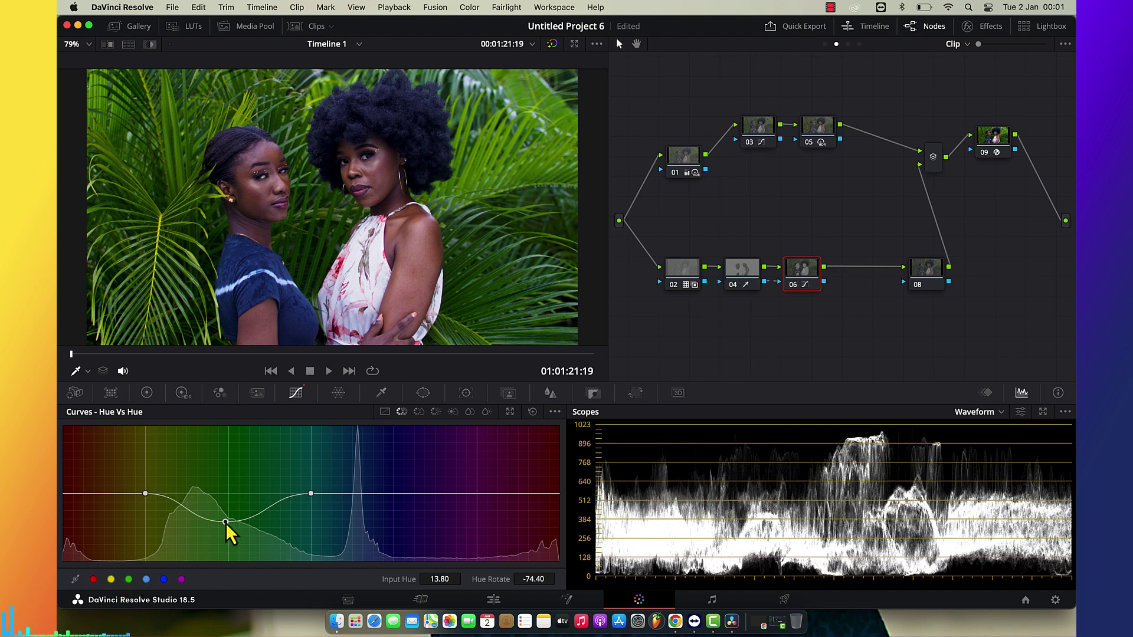
pyautogui.click(114, 580)
pyautogui.moveTo(145, 494); pyautogui.dragTo(153, 516)
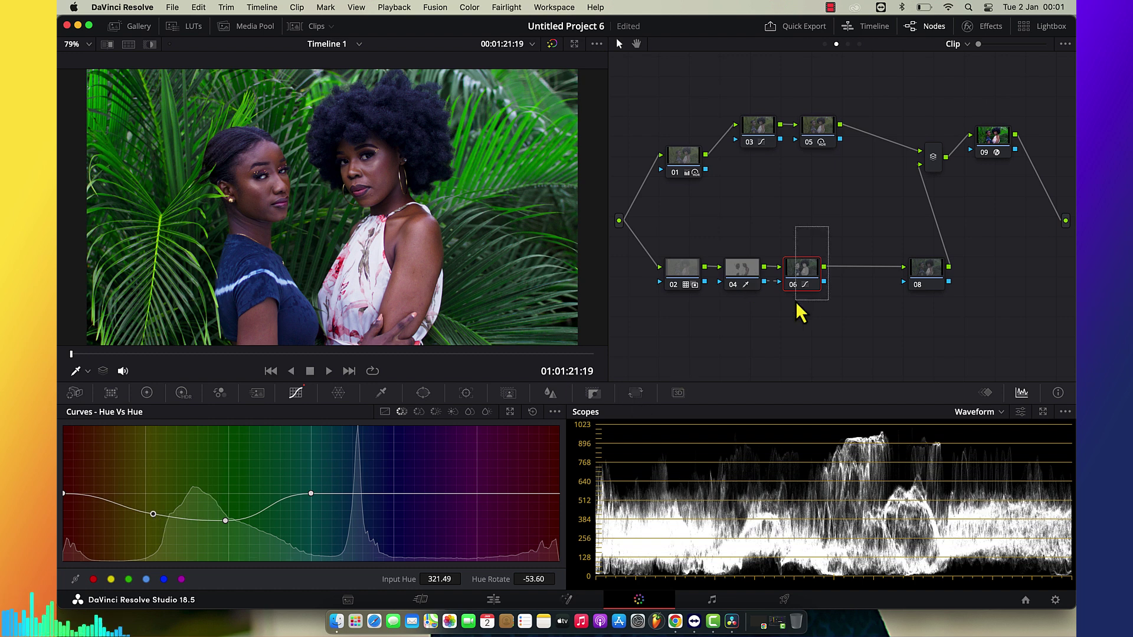
# Delete node 06 and add an outside node to node 04
pyautogui.press('Delete')
pyautogui.click(756, 278)
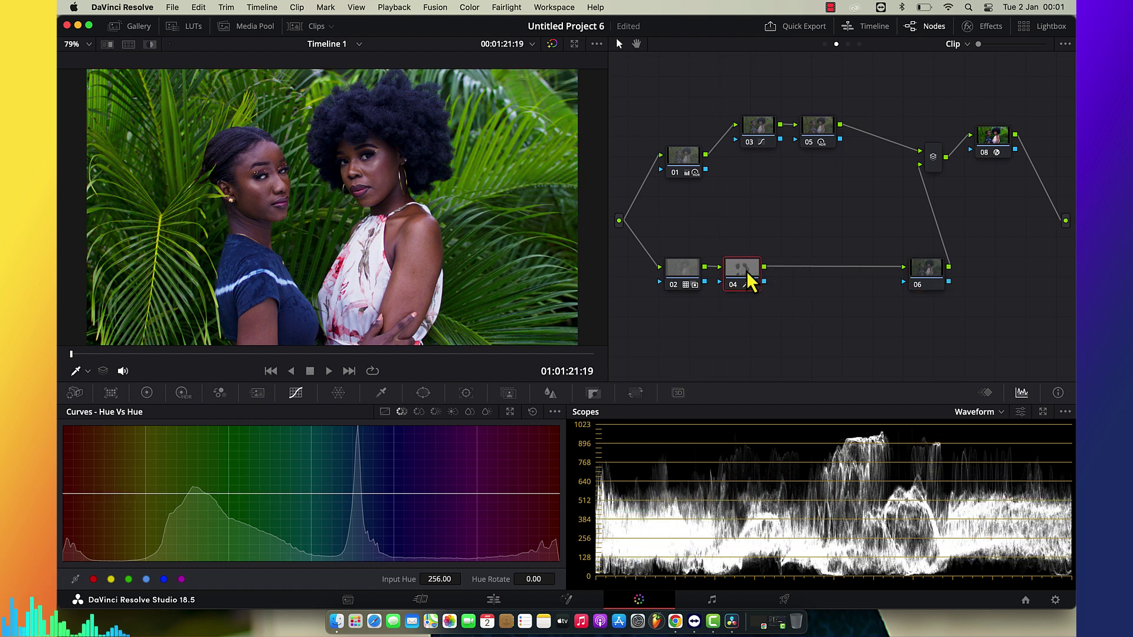
pyautogui.rightClick(746, 271)
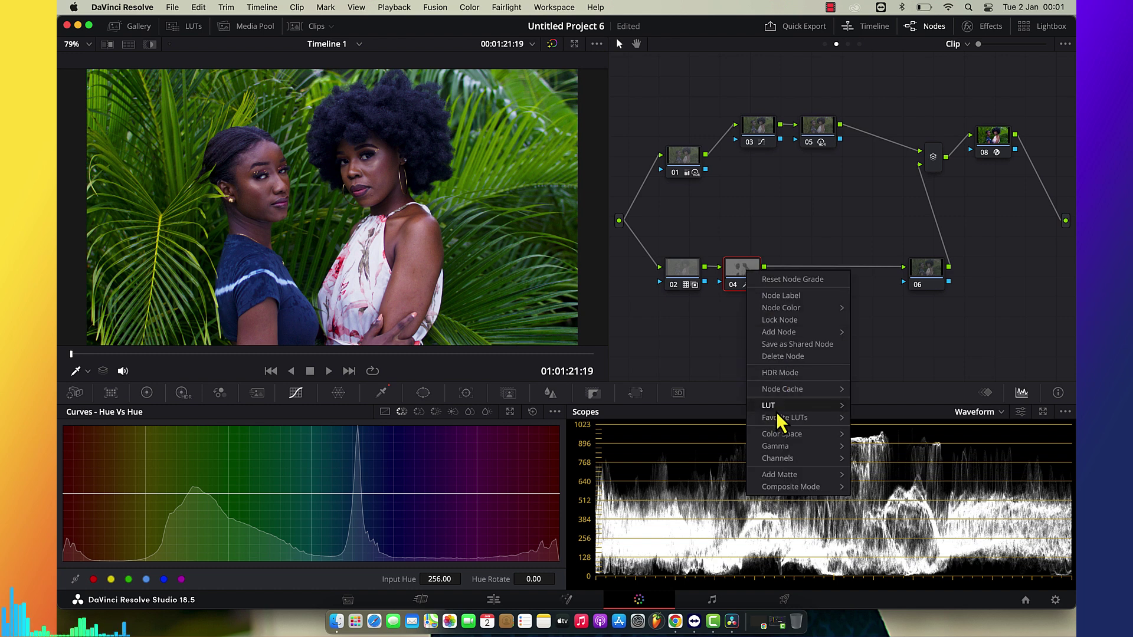
pyautogui.moveTo(785, 334)
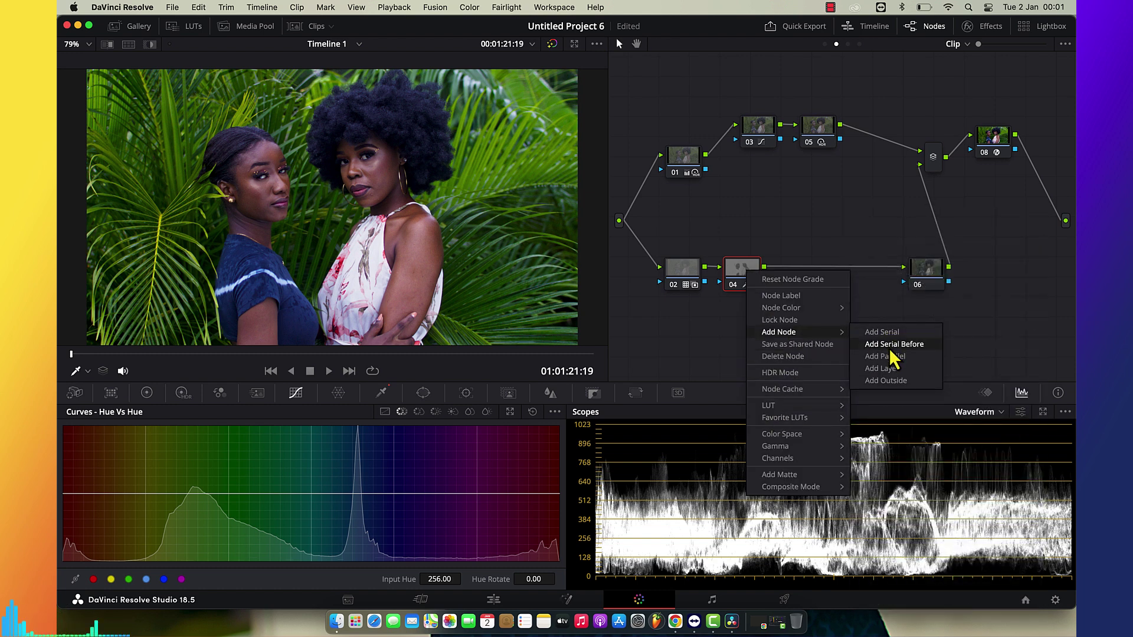
pyautogui.click(896, 382)
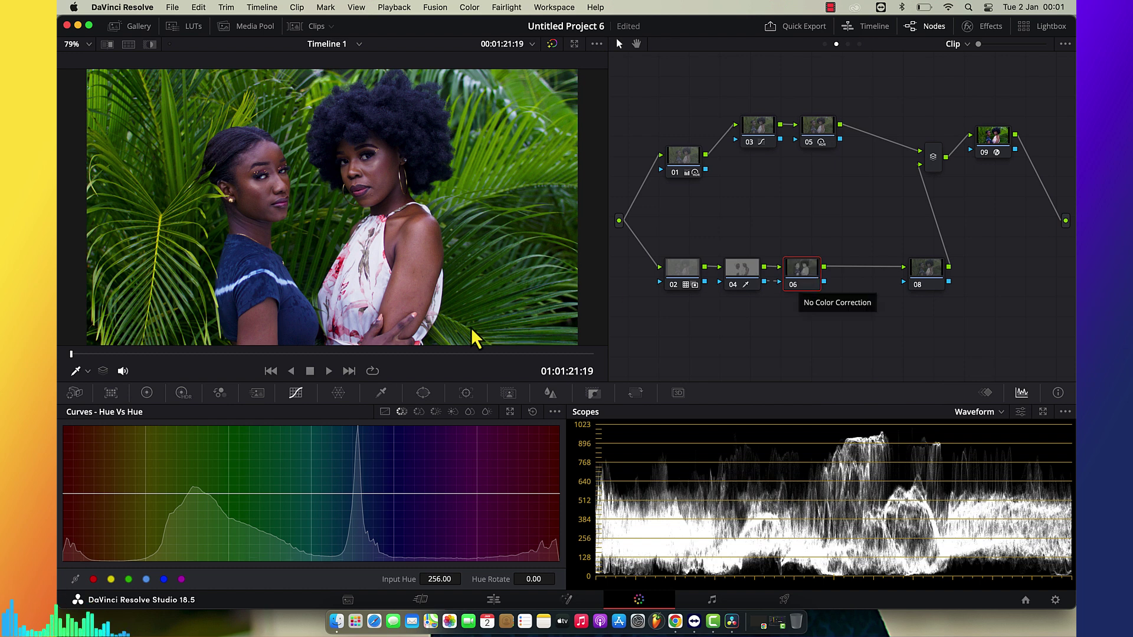
# Move the outer yellow point of the Hue-Saturation Color Warper on node 06 onto the green point, at hue 0.66 and saturation 1.18
pyautogui.click(338, 393)
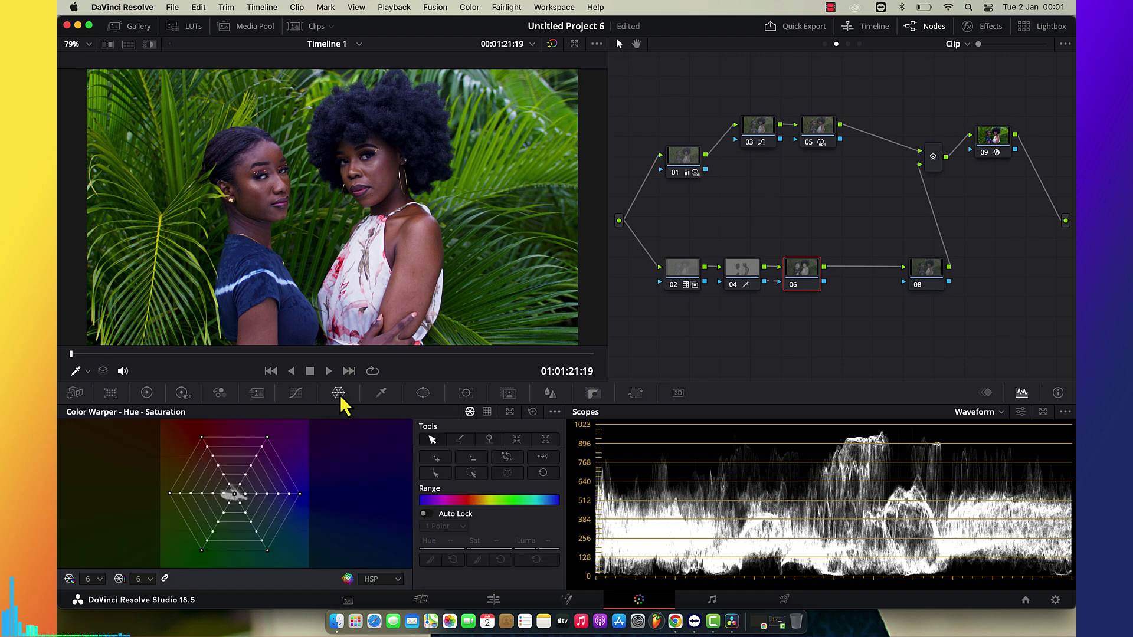
pyautogui.moveTo(170, 494); pyautogui.dragTo(187, 525)
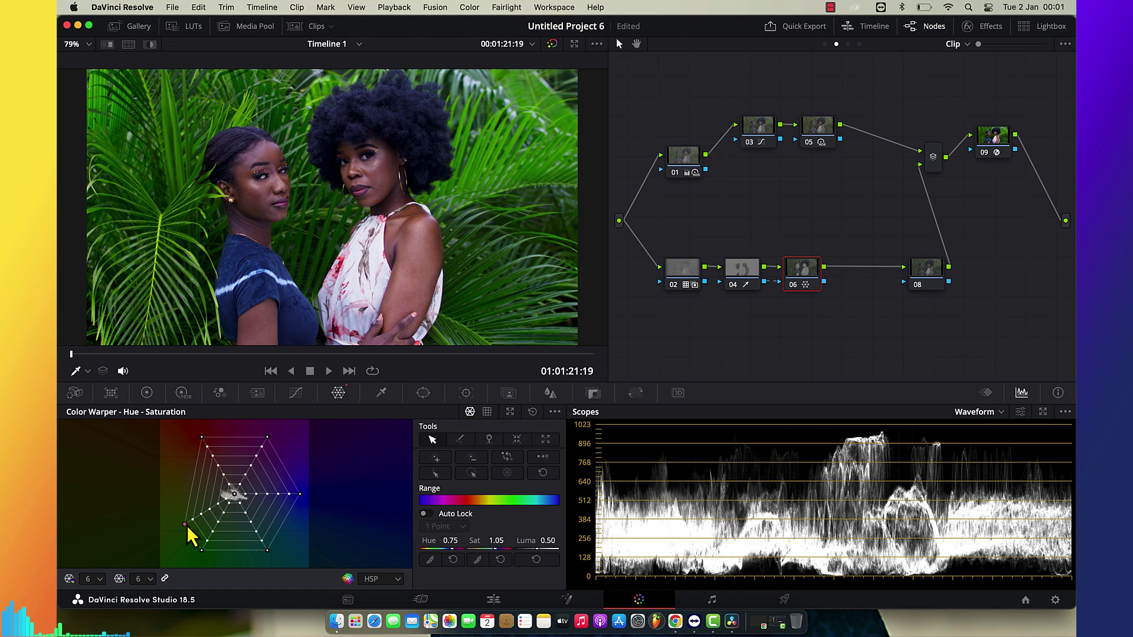
pyautogui.moveTo(186, 526); pyautogui.dragTo(206, 551)
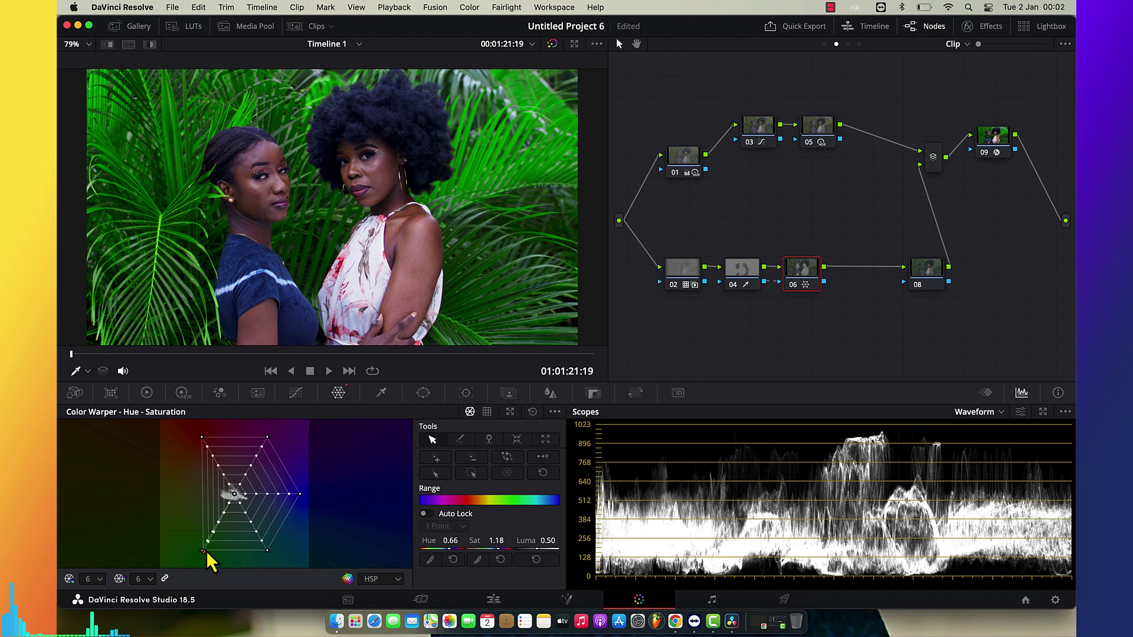
# Shift the overlapping yellow and green Color Warper points together toward cyan, about two-thirds of the way to the cyan point
pyautogui.click(213, 559)
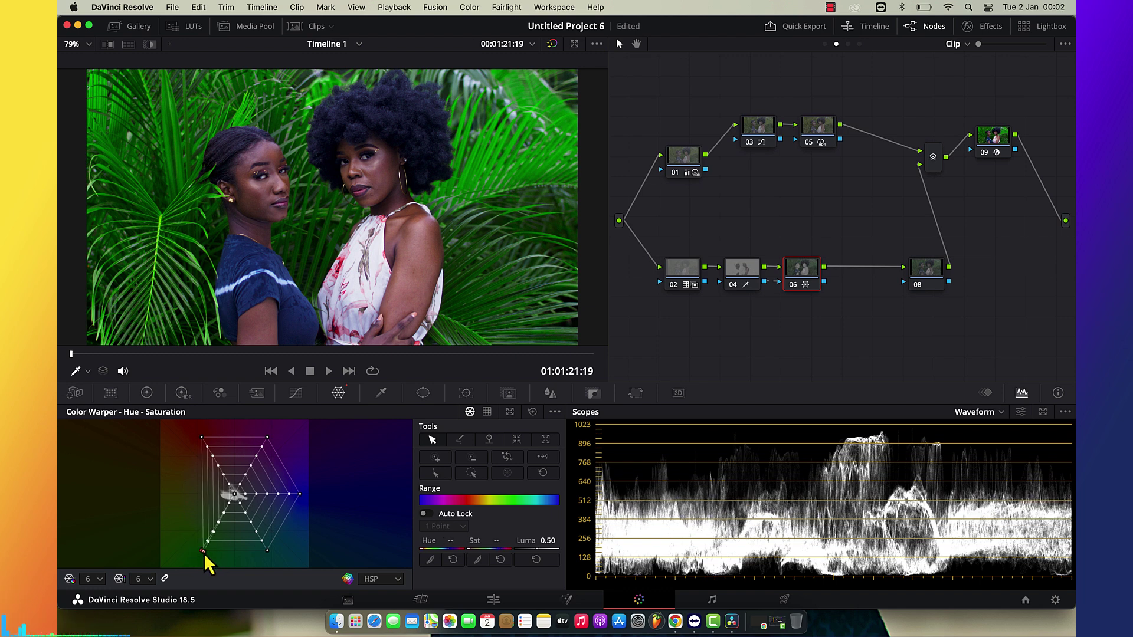
pyautogui.moveTo(203, 554); pyautogui.dragTo(245, 554)
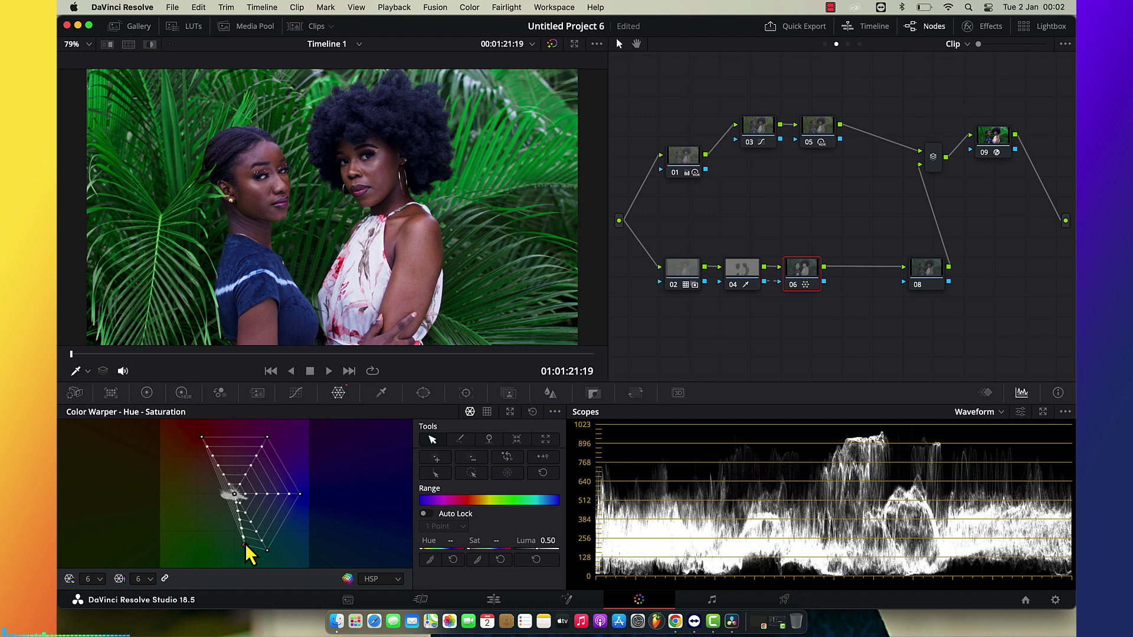
pyautogui.moveTo(245, 550); pyautogui.dragTo(244, 544)
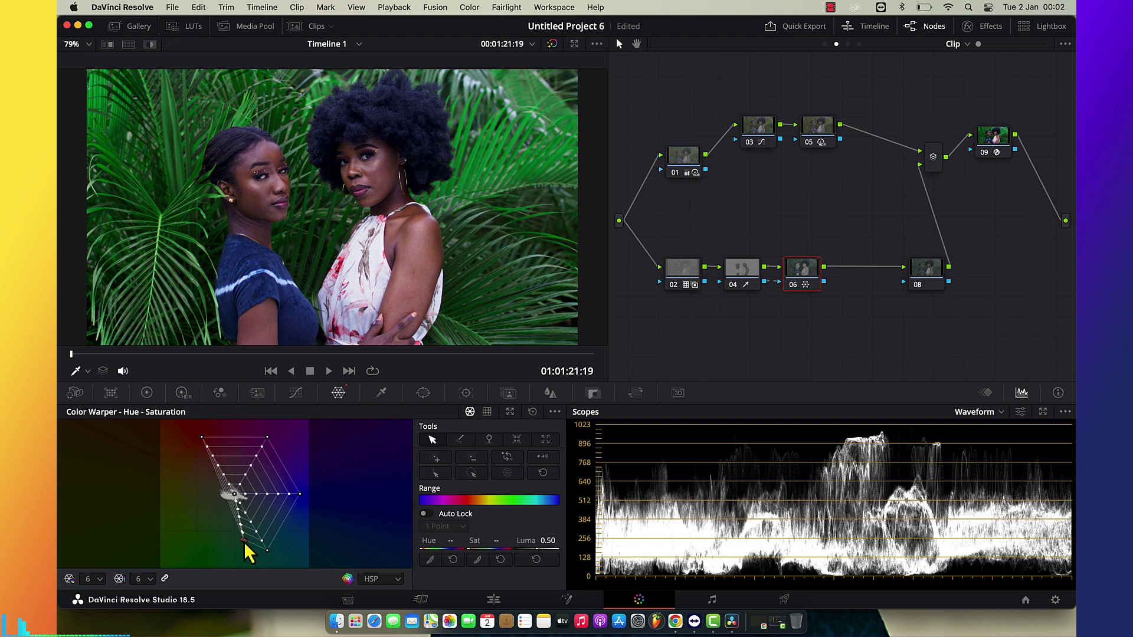
pyautogui.moveTo(249, 549); pyautogui.dragTo(246, 546)
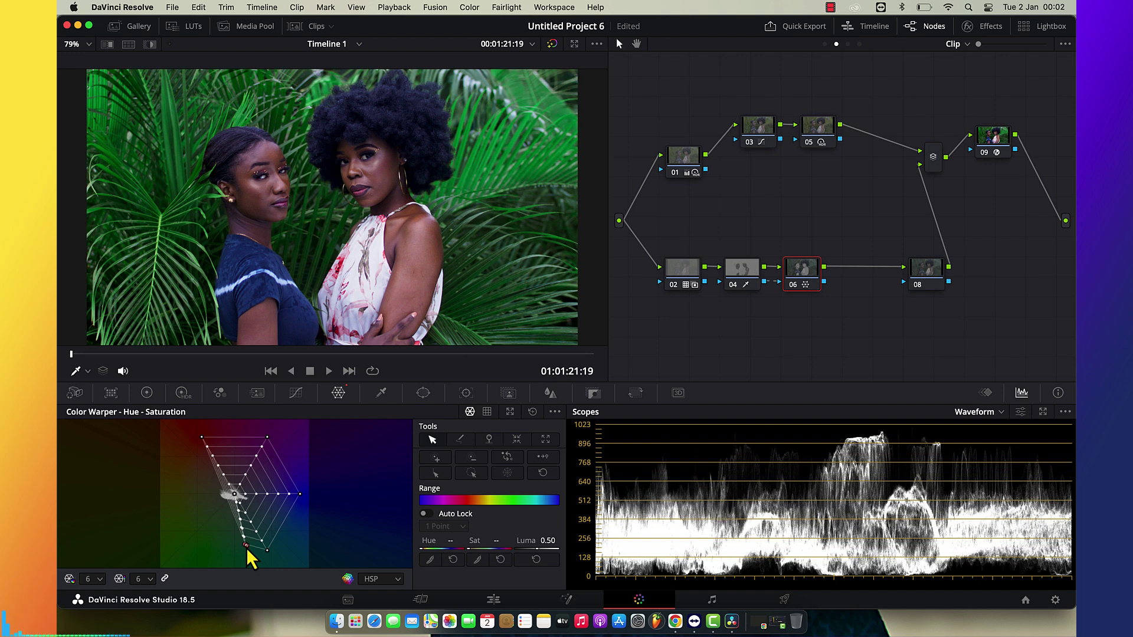
# Toggle node 06 off and on to compare the image with and without the Color Warper adjustment
pyautogui.hotkey('ctrl', 'd')
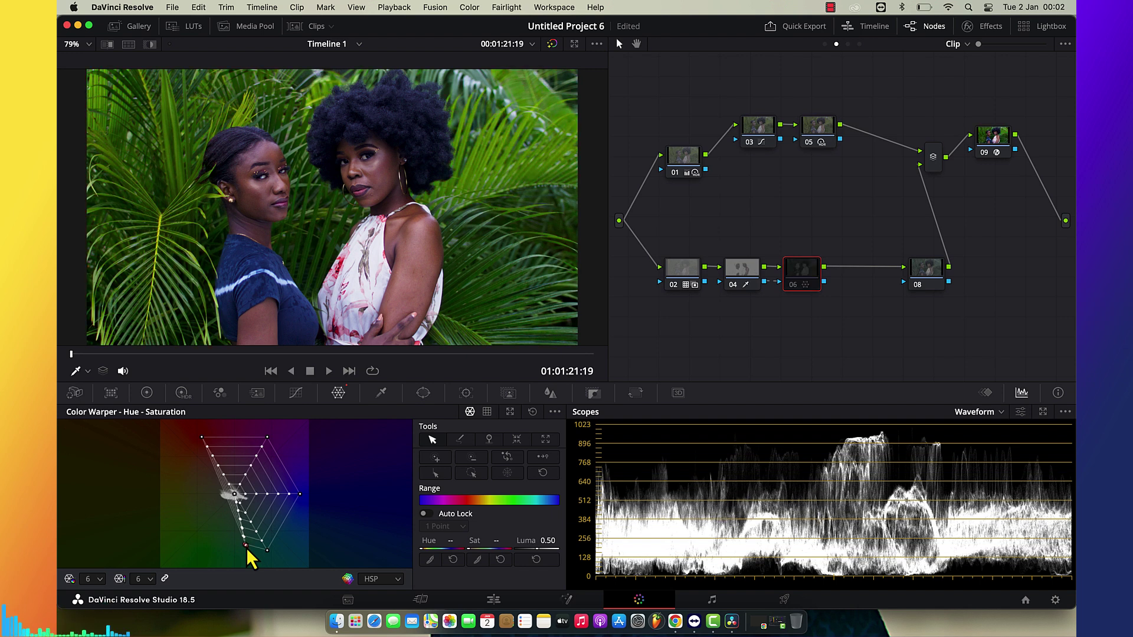
pyautogui.hotkey('ctrl', 'd')
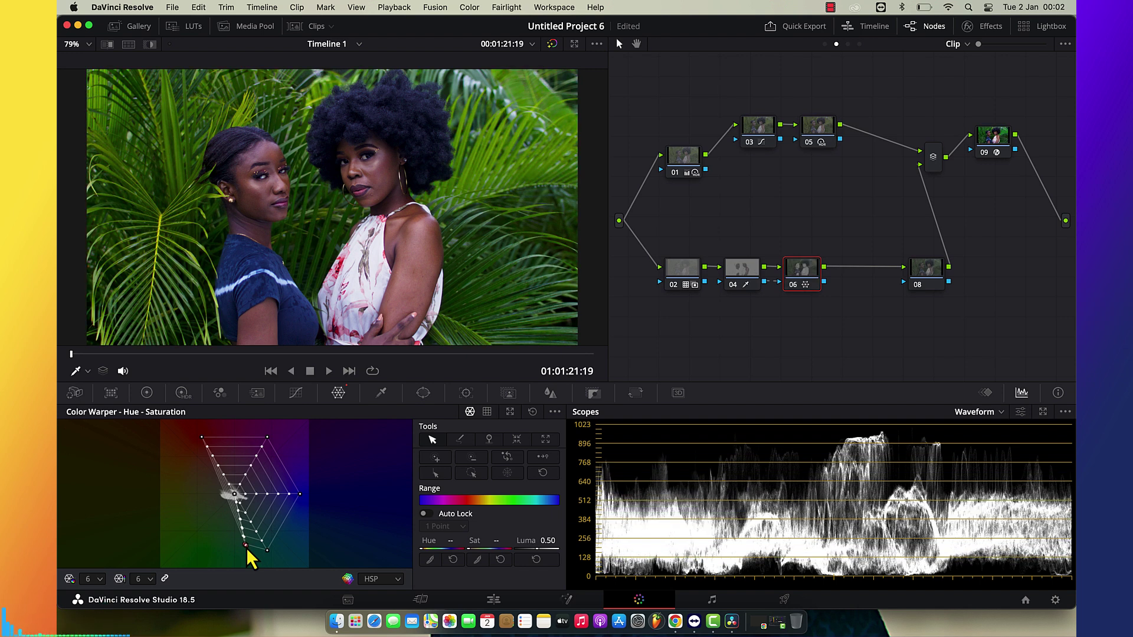
pyautogui.hotkey('ctrl', 'd')
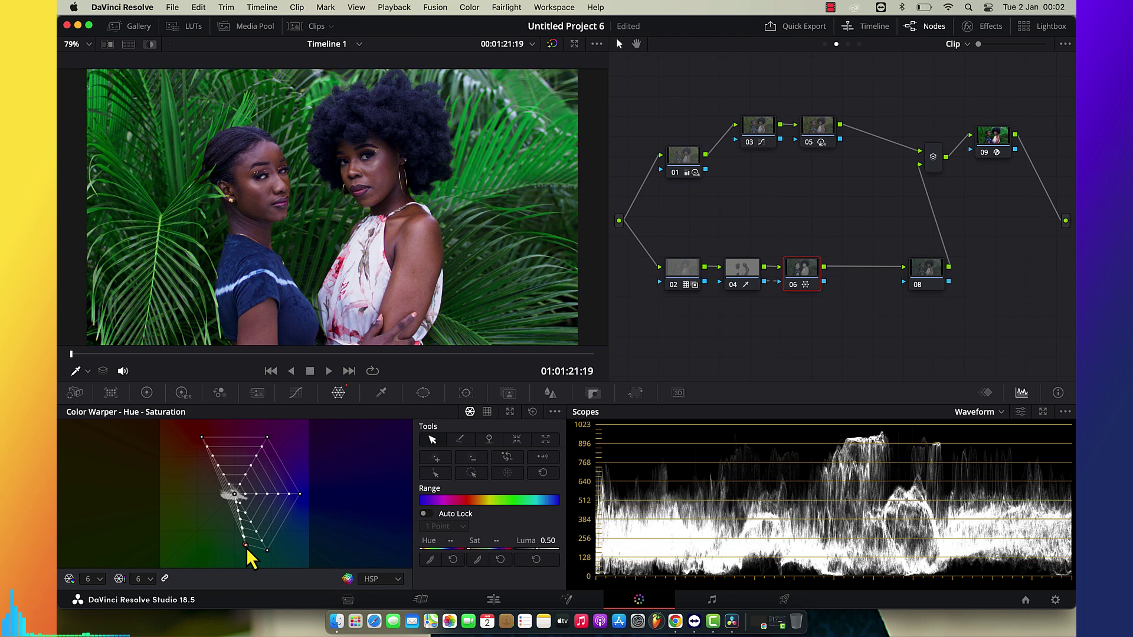
# Add a serial node after node 06, and toggle node 05 off and on to compare the image
pyautogui.hotkey('alt', 's')
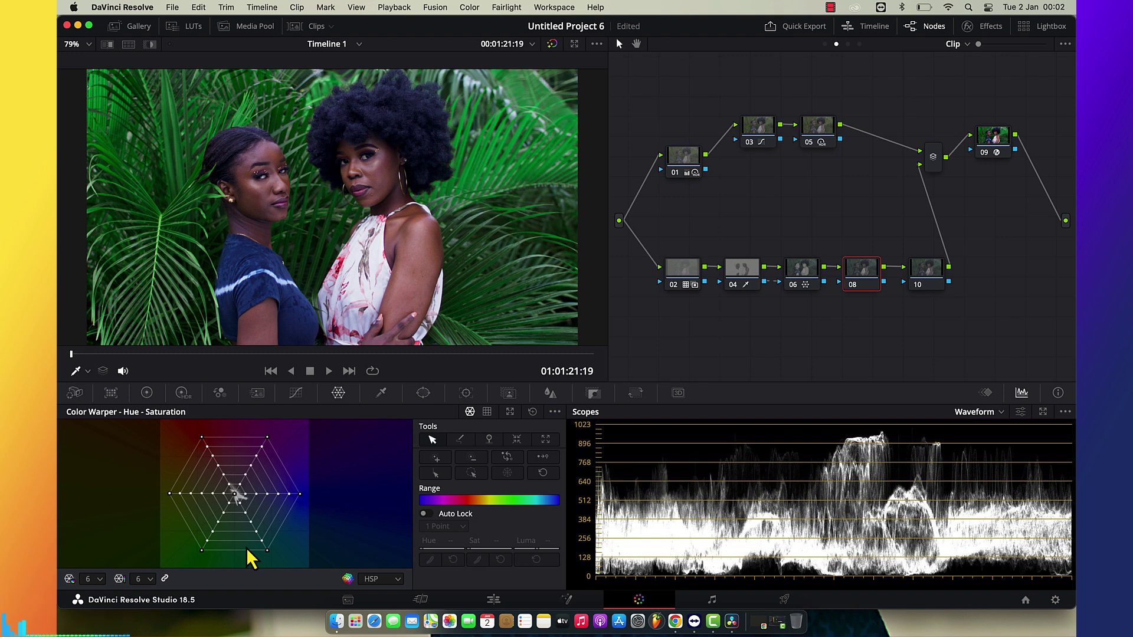
pyautogui.click(821, 131)
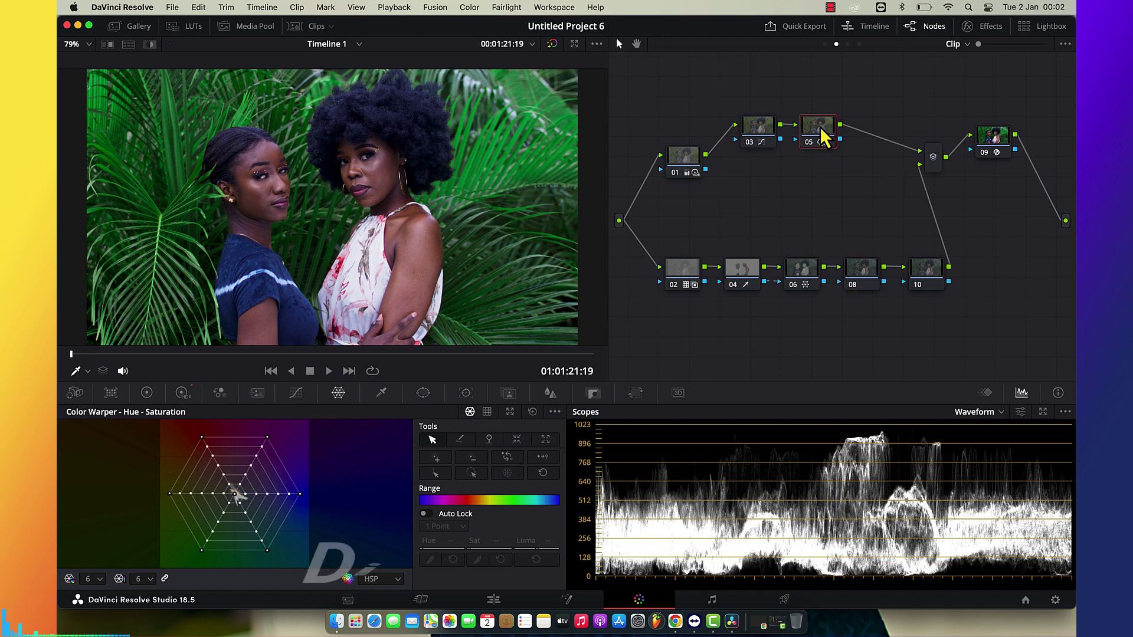
pyautogui.hotkey('ctrl', 'd')
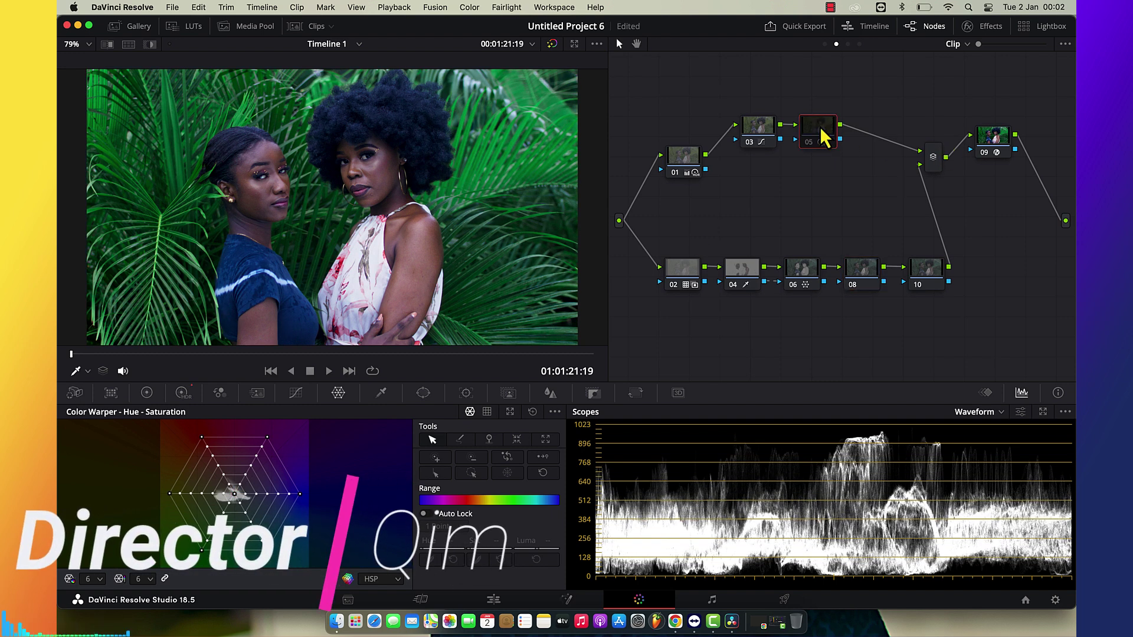
pyautogui.hotkey('ctrl', 'd')
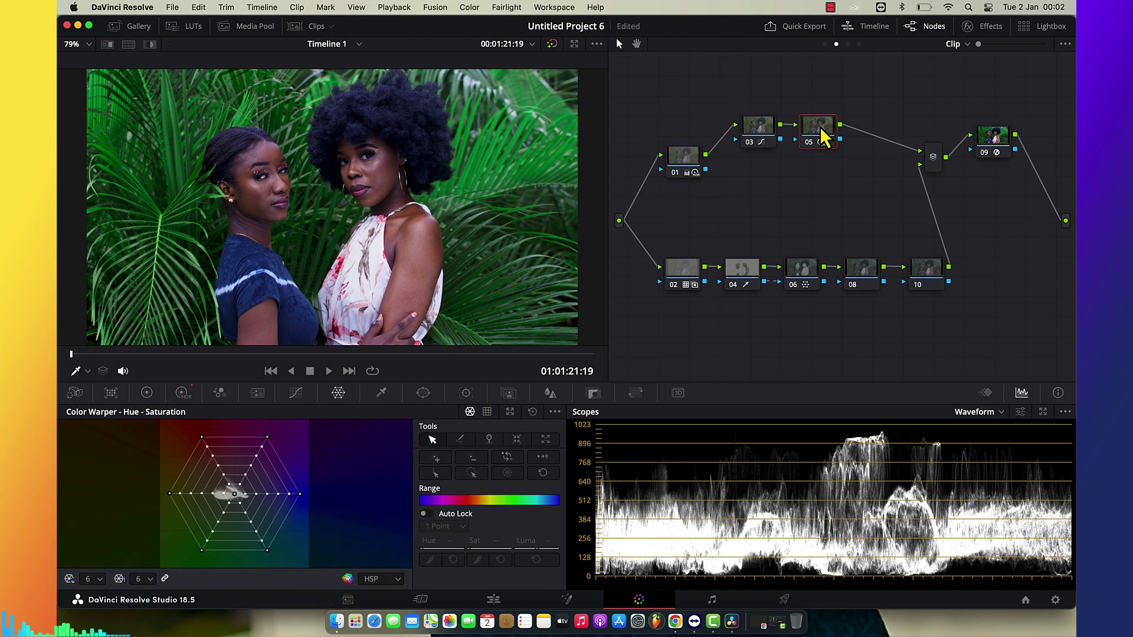
# Warm node 04's Gamma to red 0.02 and blue -0.02, and shift node 08's Offset to 23.54, 25.22, 25.79
pyautogui.click(743, 277)
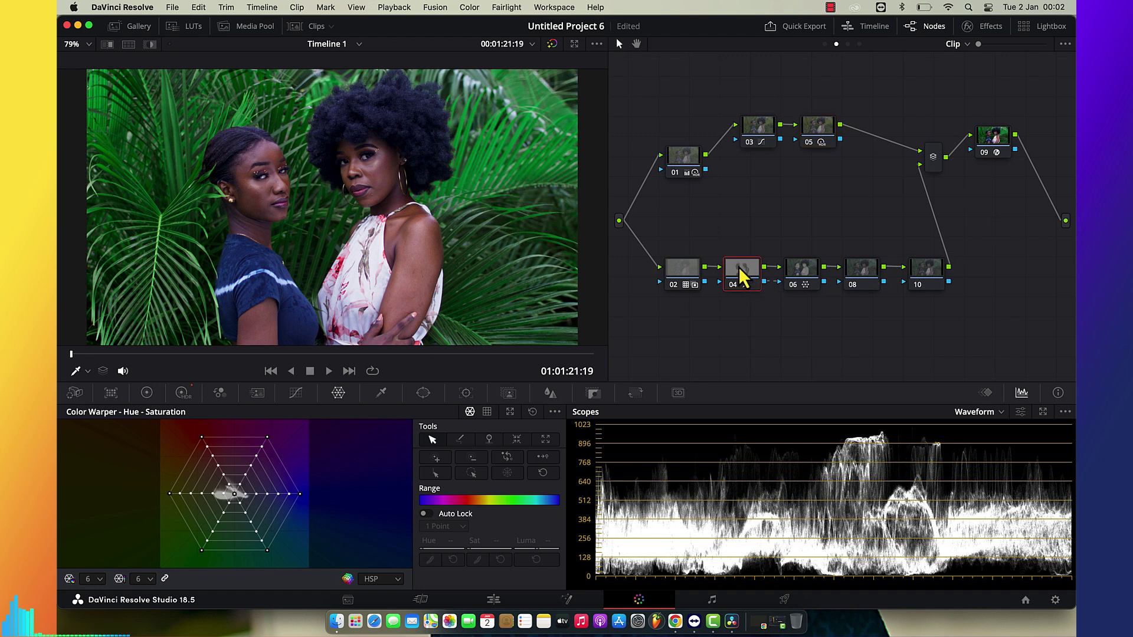
pyautogui.click(151, 395)
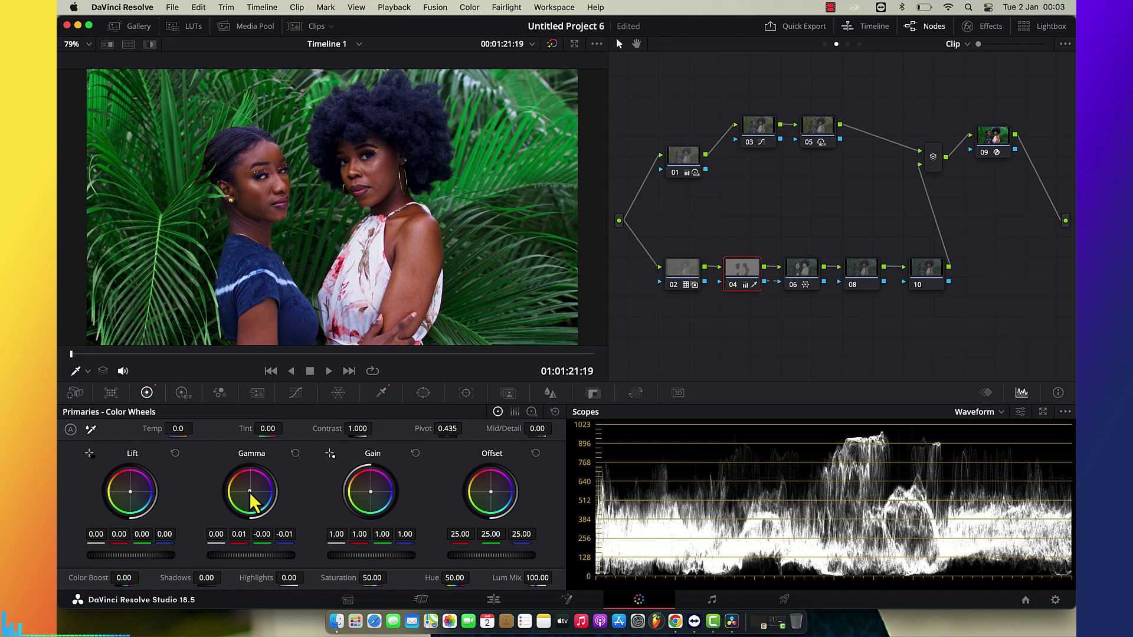
pyautogui.click(865, 282)
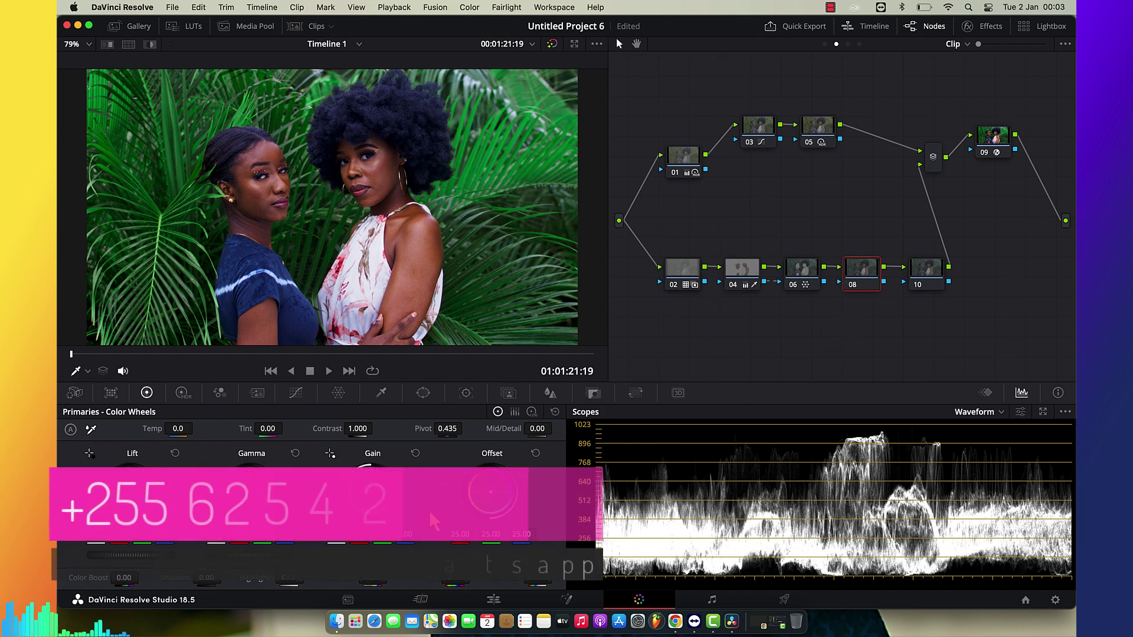
pyautogui.click(745, 271)
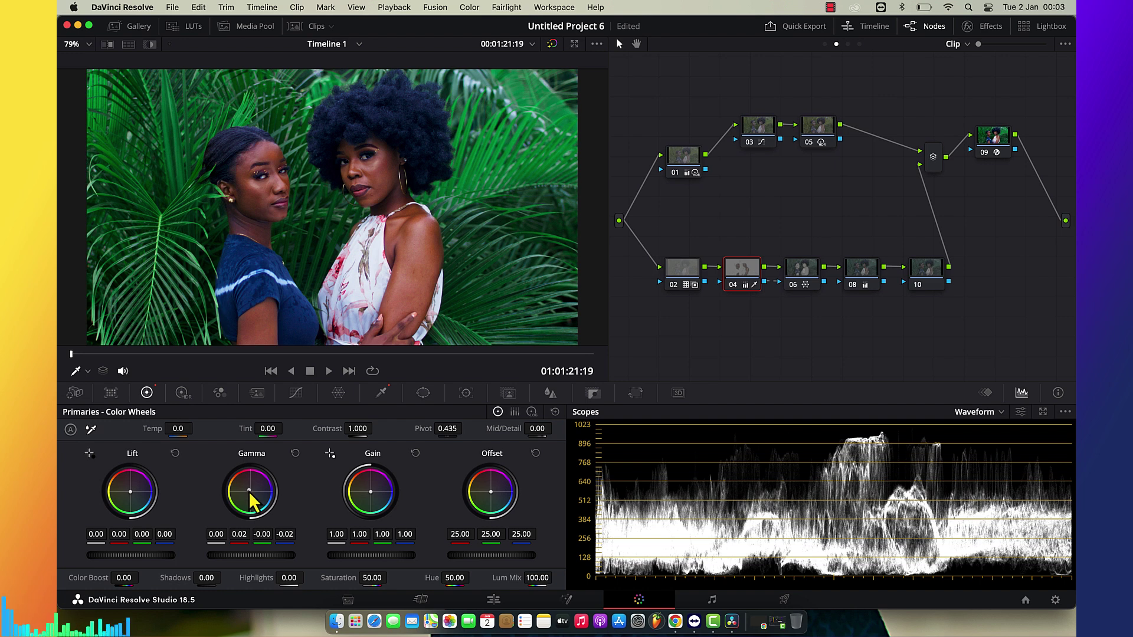
# Make room by moving node 10 away from node 08, and add a serial node between them
pyautogui.click(861, 275)
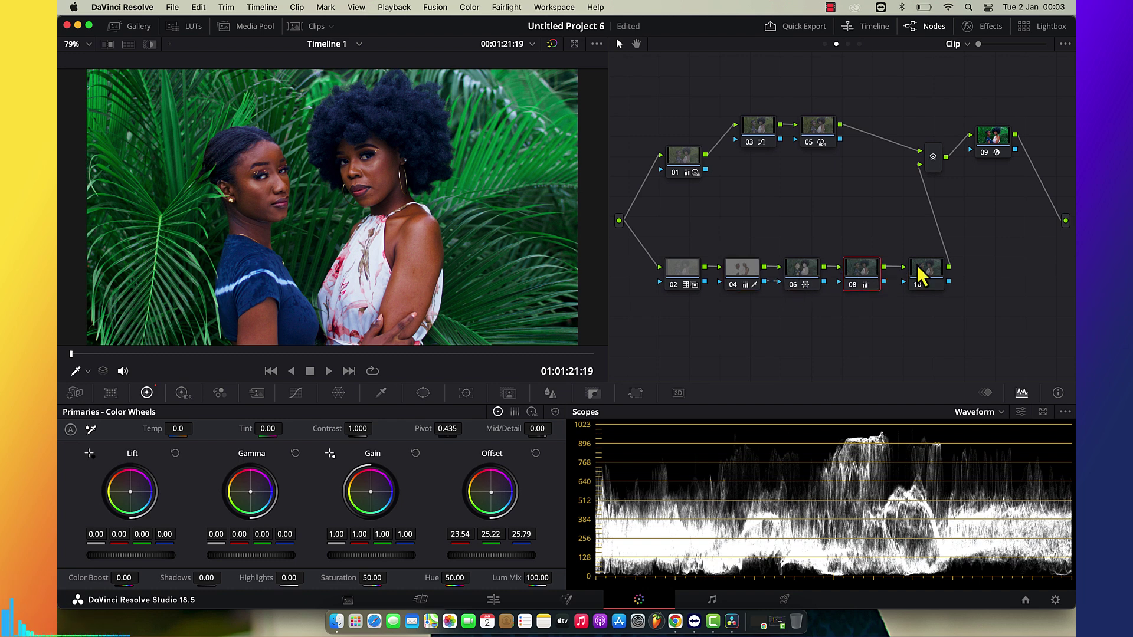
pyautogui.moveTo(934, 277); pyautogui.dragTo(990, 278)
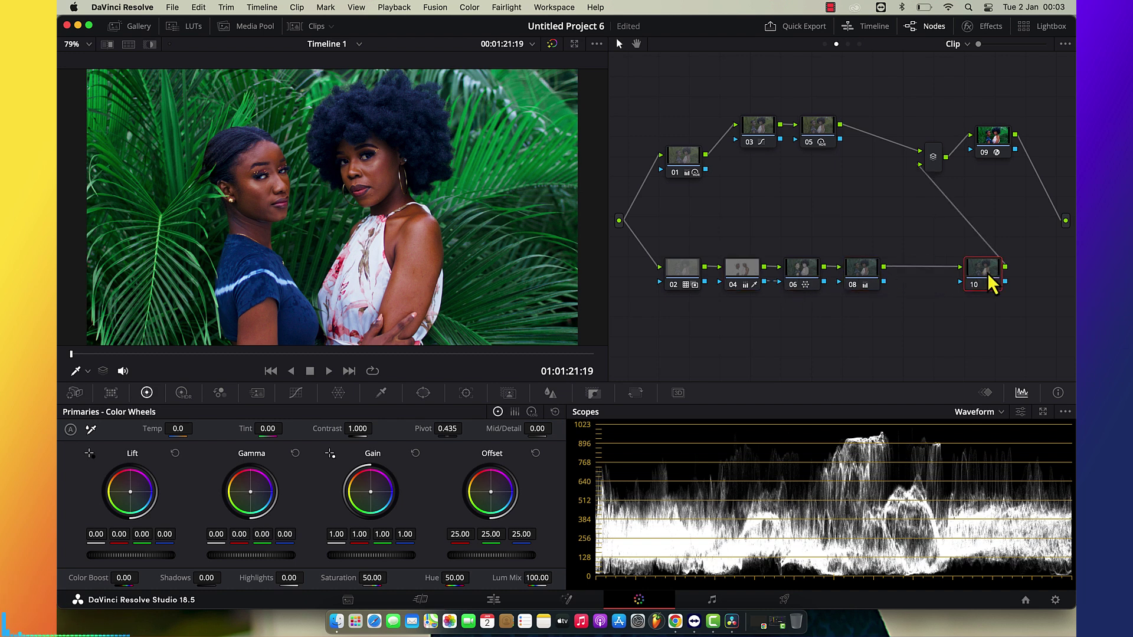
pyautogui.click(872, 280)
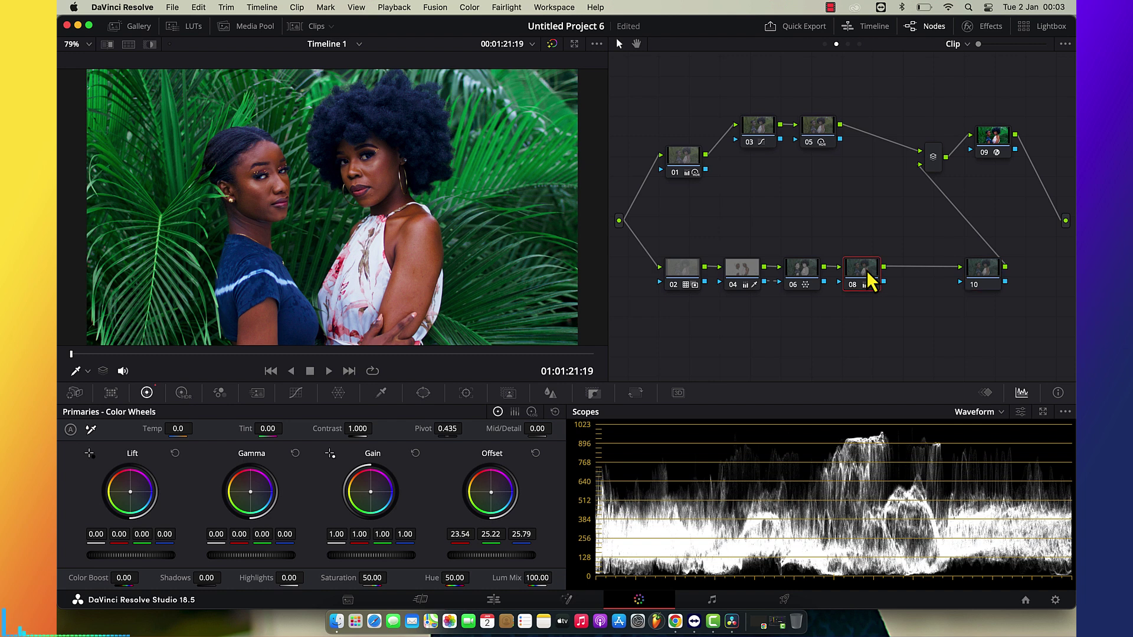
pyautogui.hotkey('alt', 's')
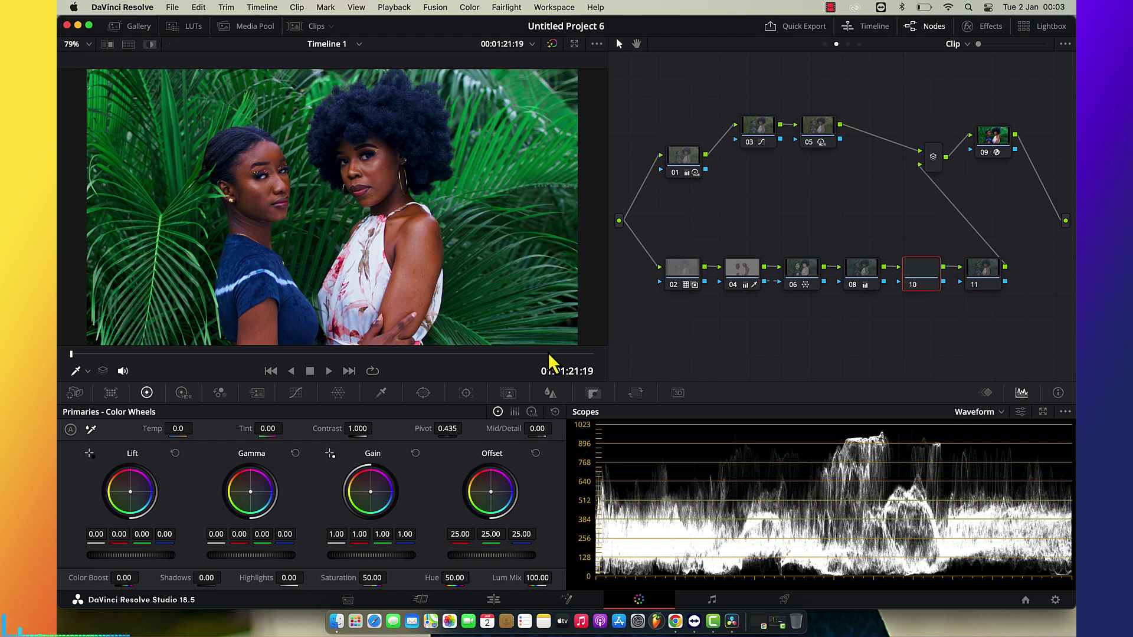
# Sample the taller woman's dark hair with the HSL Qualifier on the new node 10 and highlight the keyed area
pyautogui.click(385, 391)
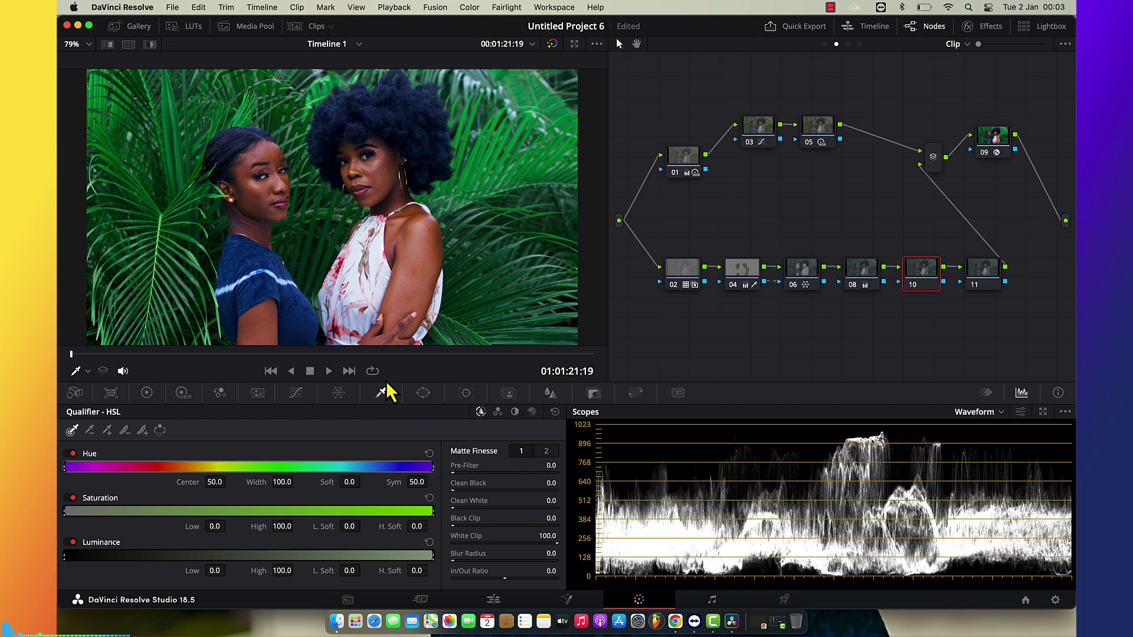
pyautogui.click(338, 114)
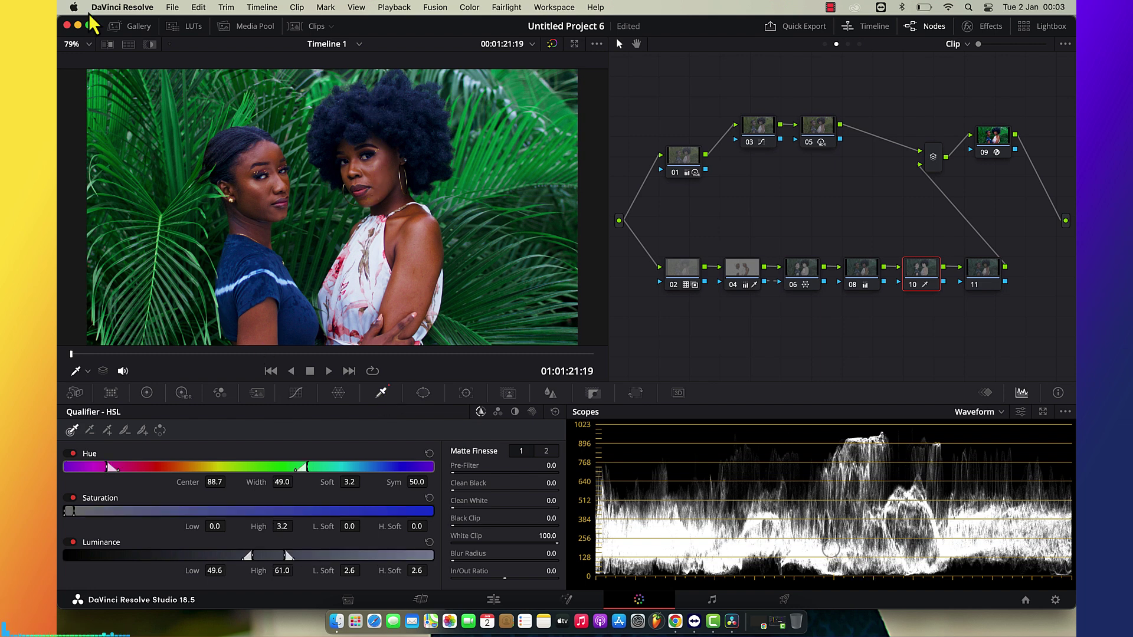
pyautogui.click(151, 45)
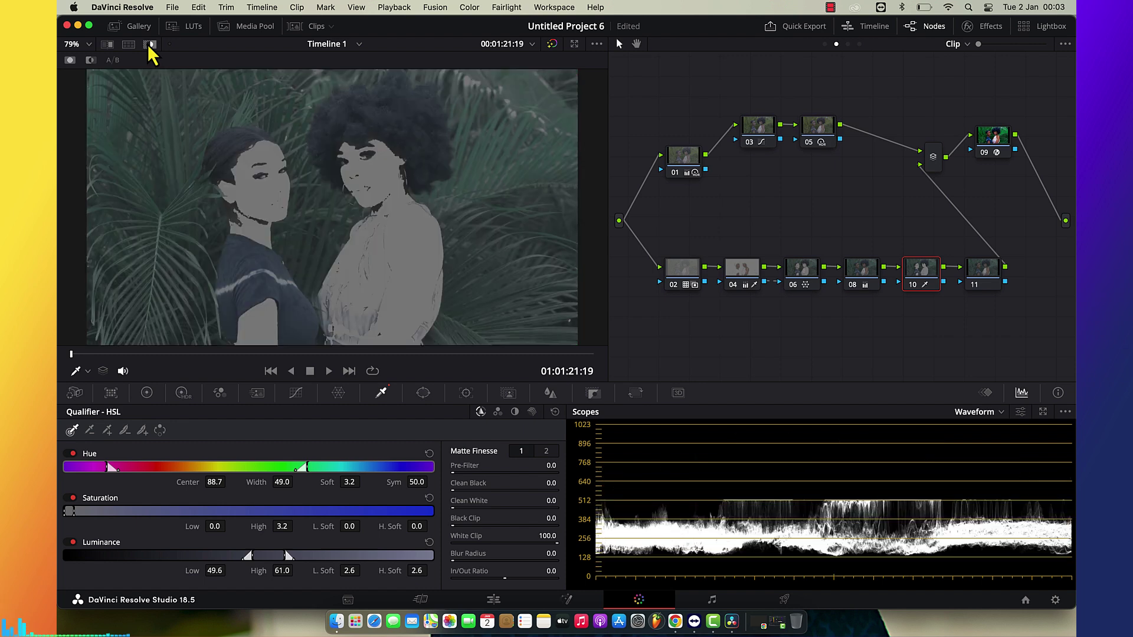
# Set the HSL key's Matte Finesse Denoise to 8.9 and turn off the highlight view
pyautogui.click(531, 413)
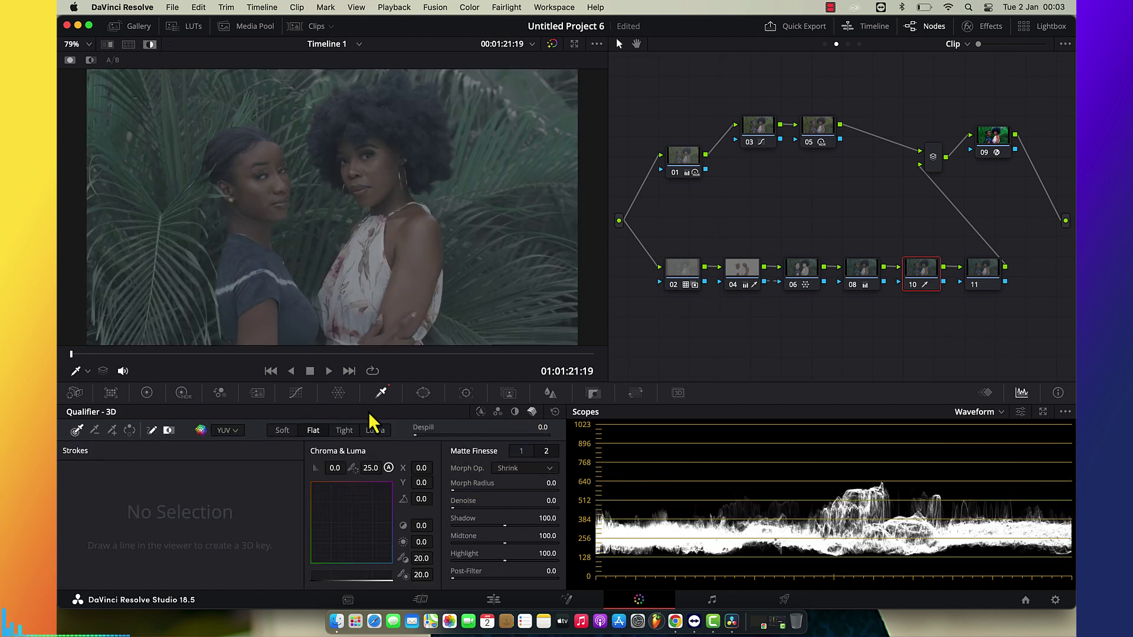
pyautogui.click(480, 413)
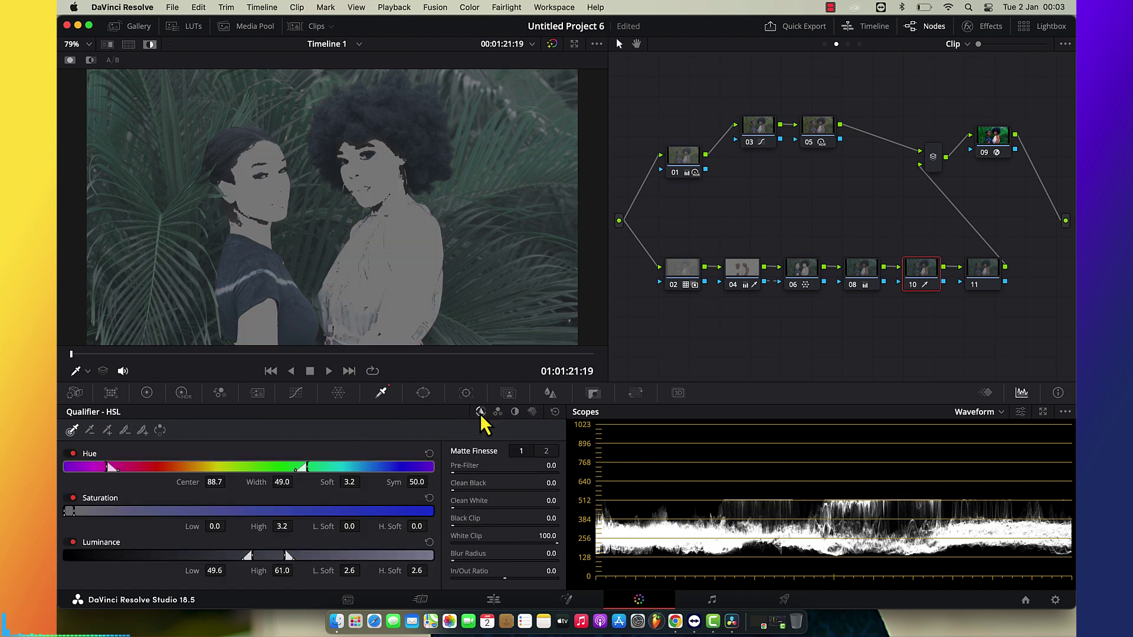
pyautogui.click(546, 452)
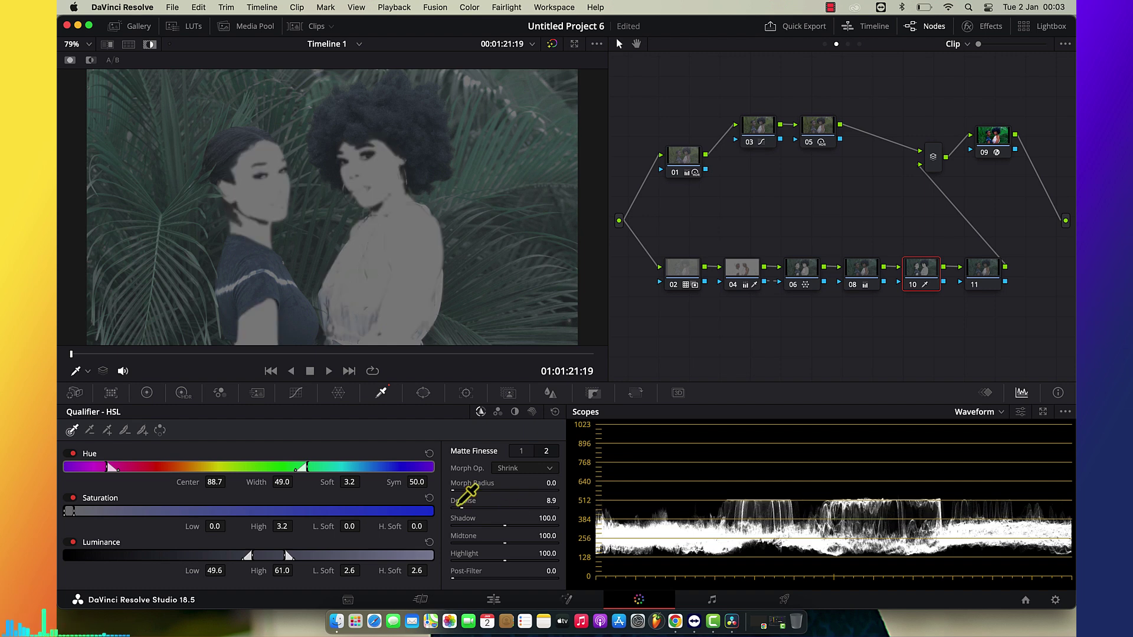
pyautogui.click(152, 46)
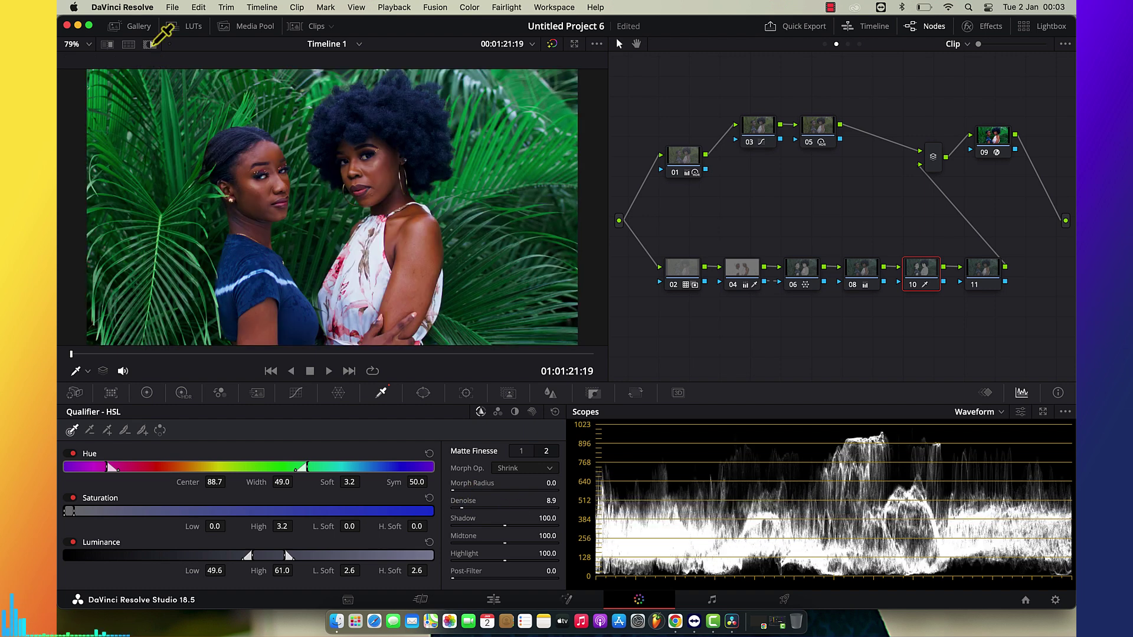
# Draw a closed Curve window on node 10 around both women's heads and hair, adjusting its edge below the taller woman's ear
pyautogui.click(423, 393)
pyautogui.click(84, 555)
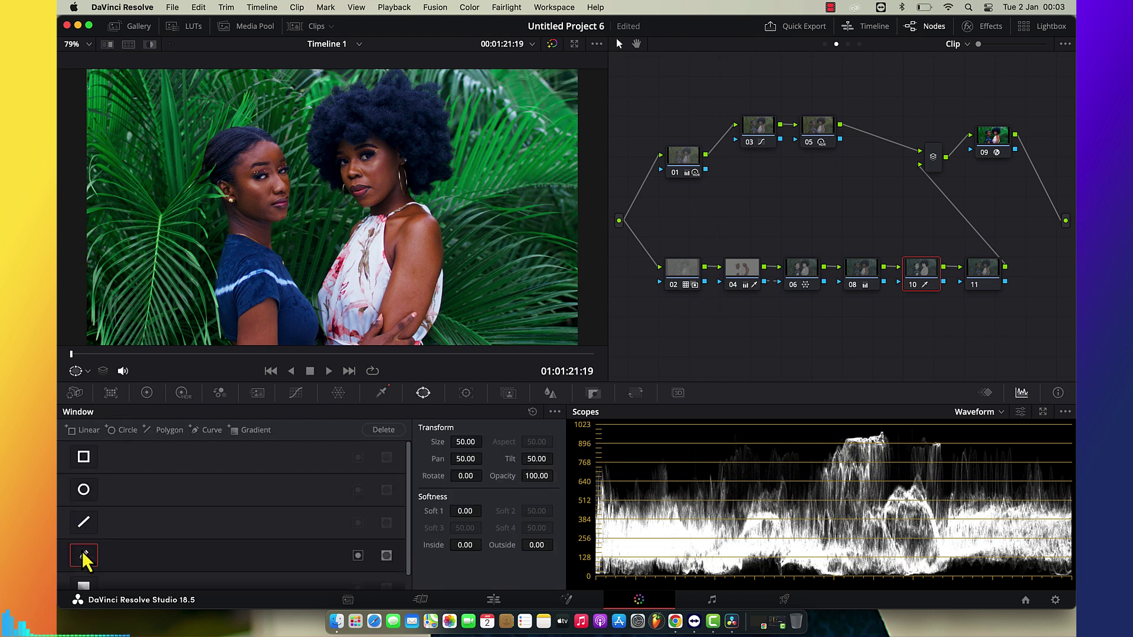
pyautogui.click(433, 192)
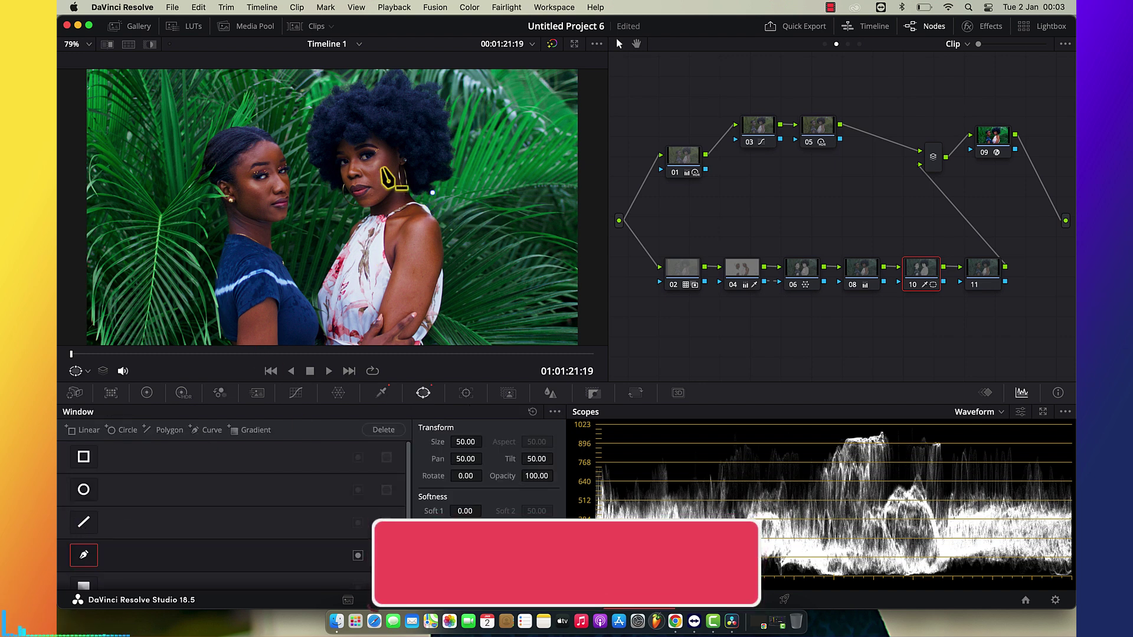
pyautogui.click(360, 147)
pyautogui.click(348, 191)
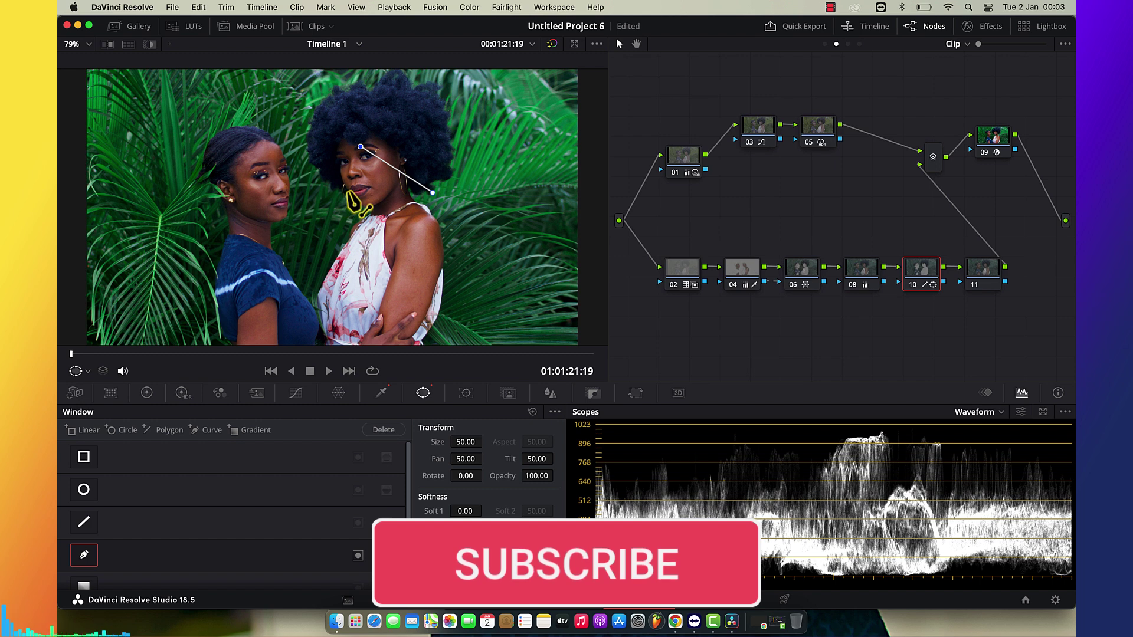
pyautogui.click(291, 196)
pyautogui.click(209, 198)
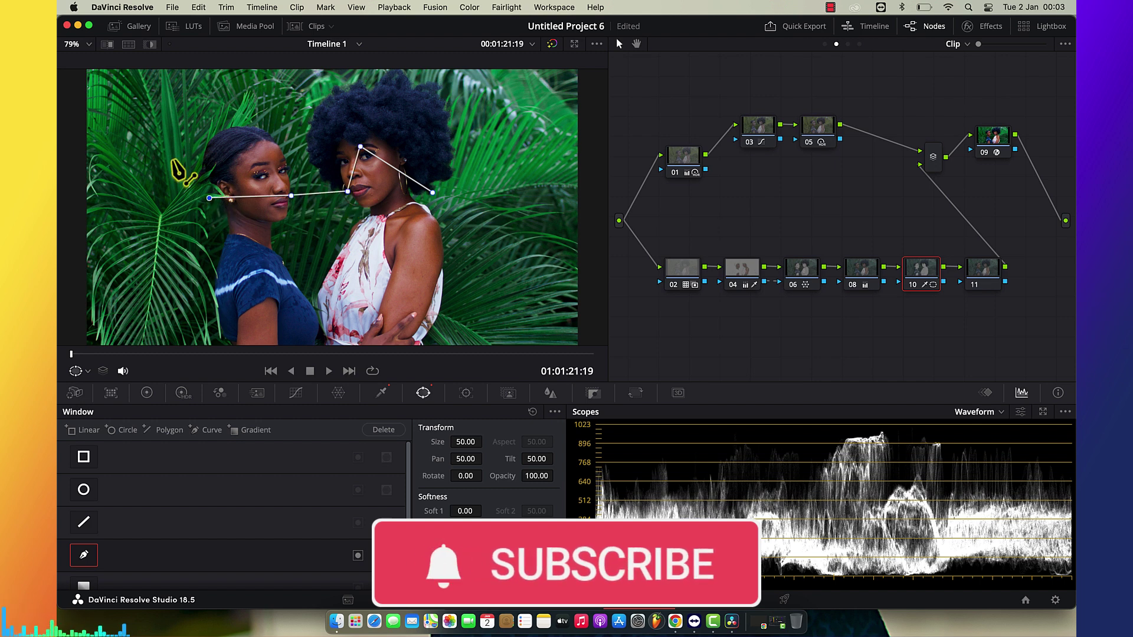
pyautogui.click(174, 182)
pyautogui.click(199, 117)
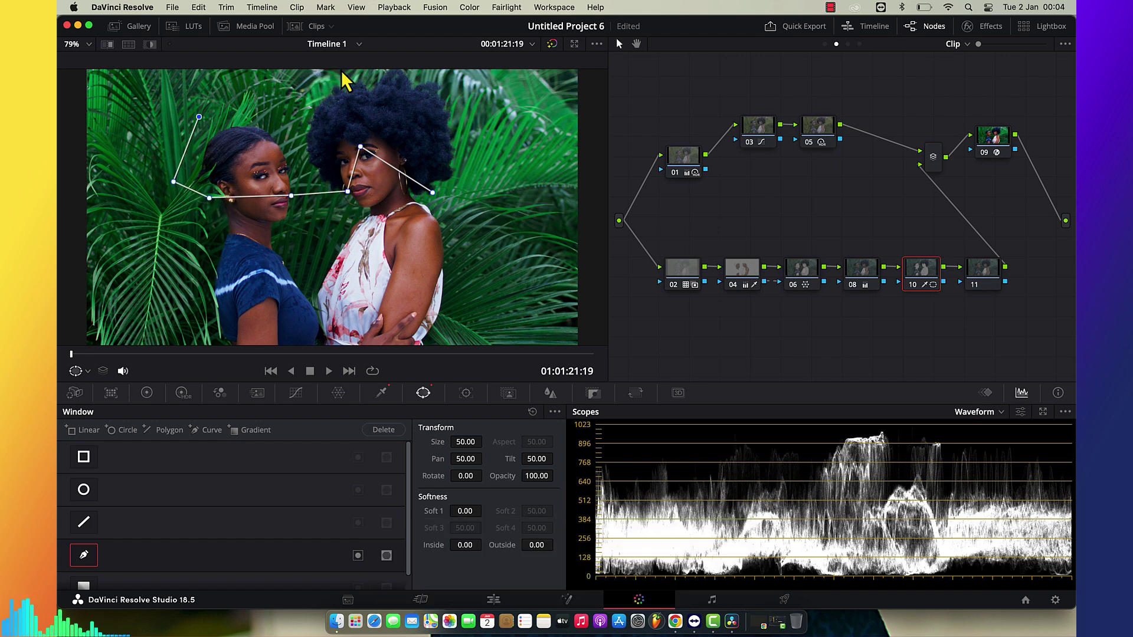
pyautogui.click(329, 71)
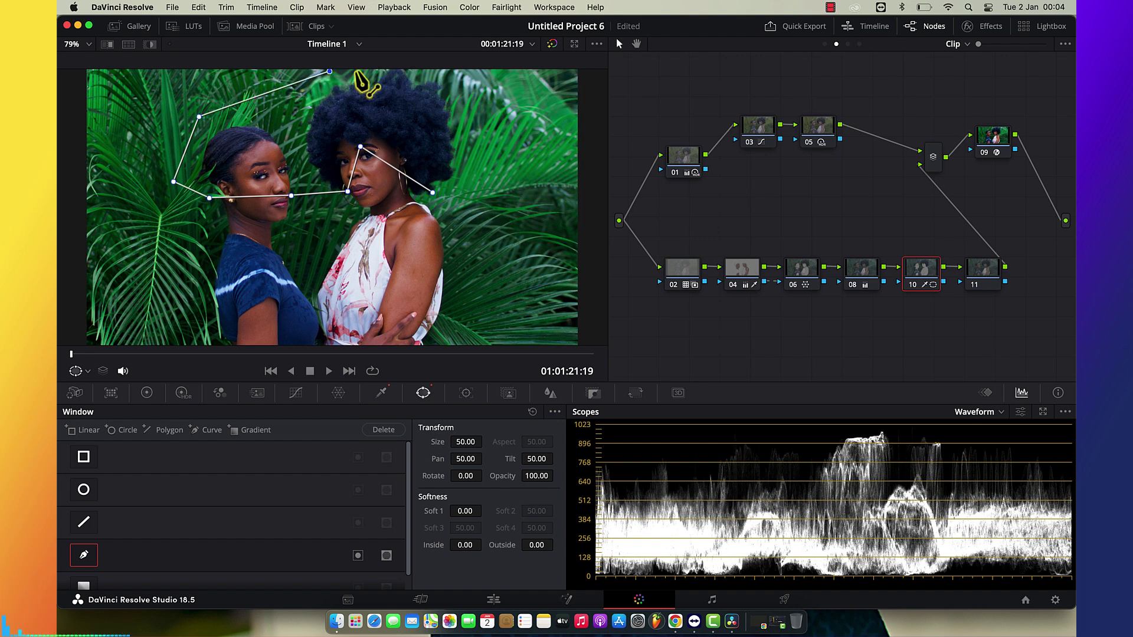
pyautogui.click(406, 70)
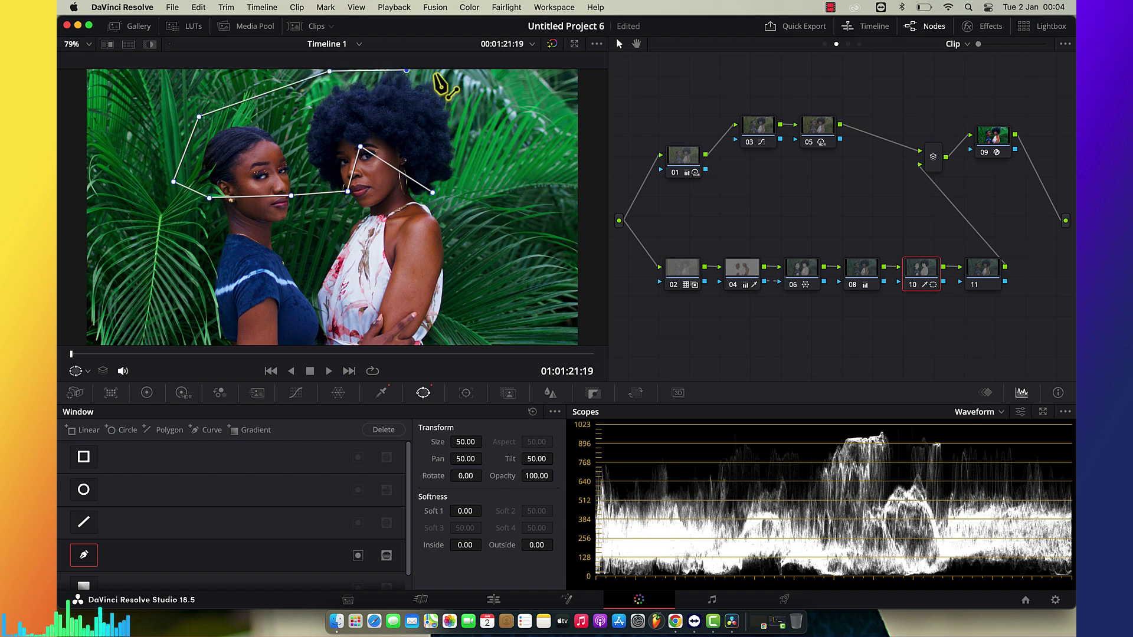
pyautogui.click(464, 81)
pyautogui.click(467, 175)
pyautogui.click(433, 192)
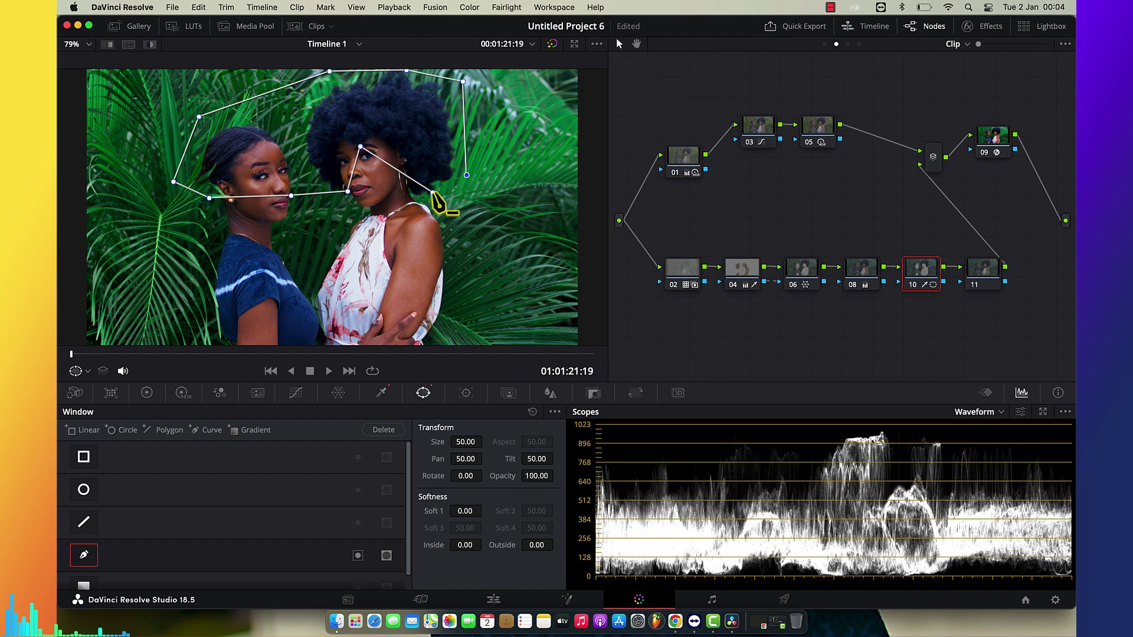
pyautogui.click(413, 197)
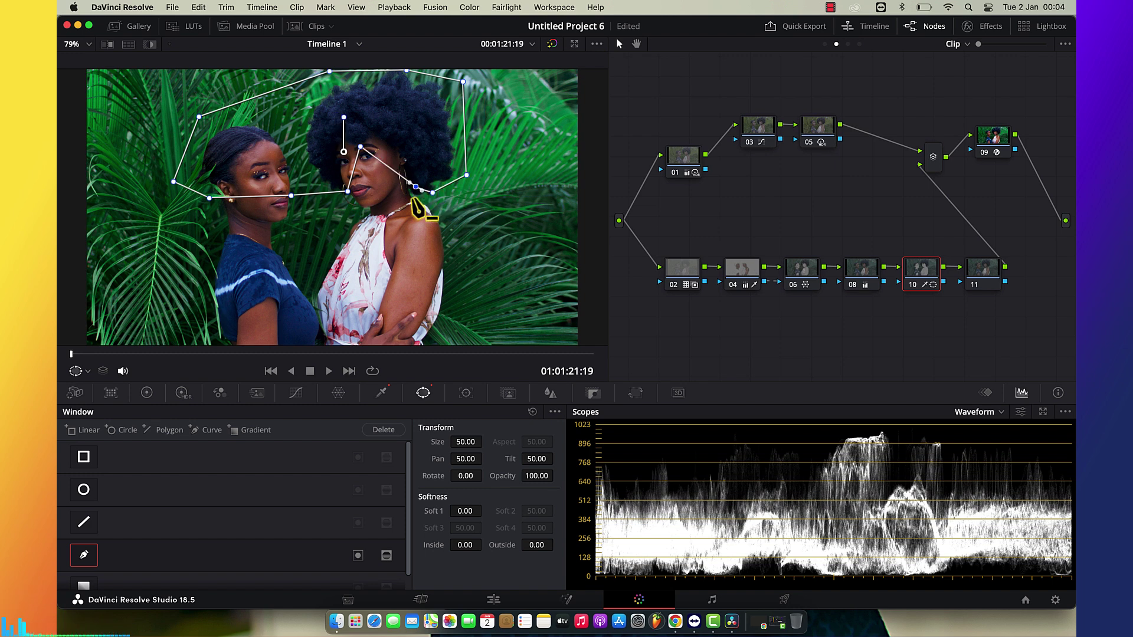
# Set node 10's Gamma to red 0.01 and blue -0.02, lower Saturation to 33, and compare with the node off and on
pyautogui.click(149, 394)
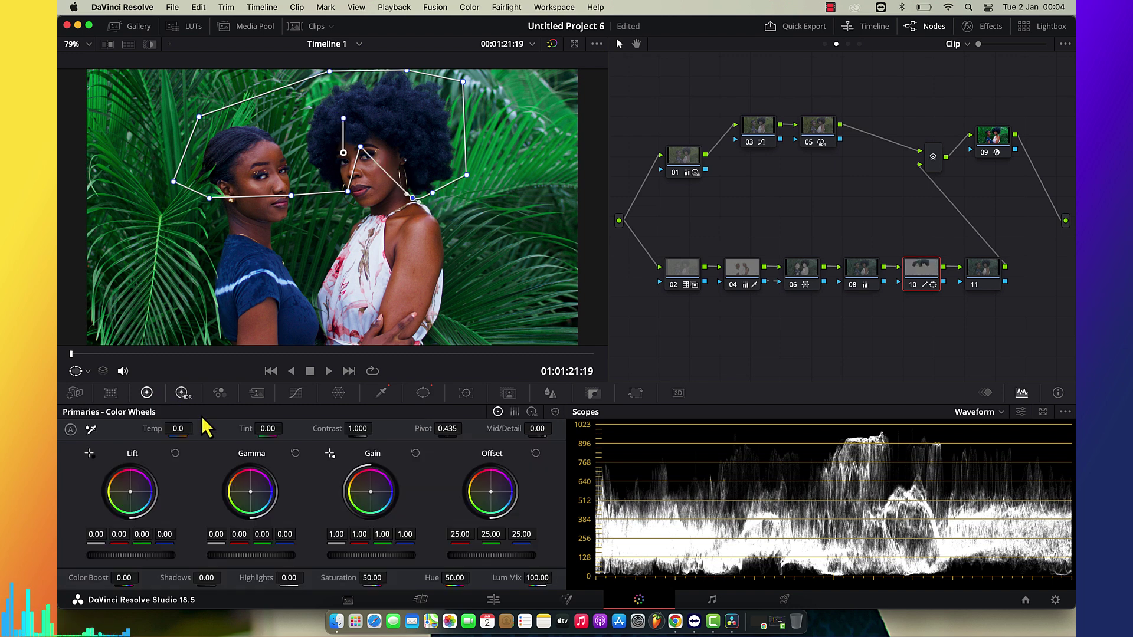
pyautogui.moveTo(252, 504); pyautogui.dragTo(250, 506)
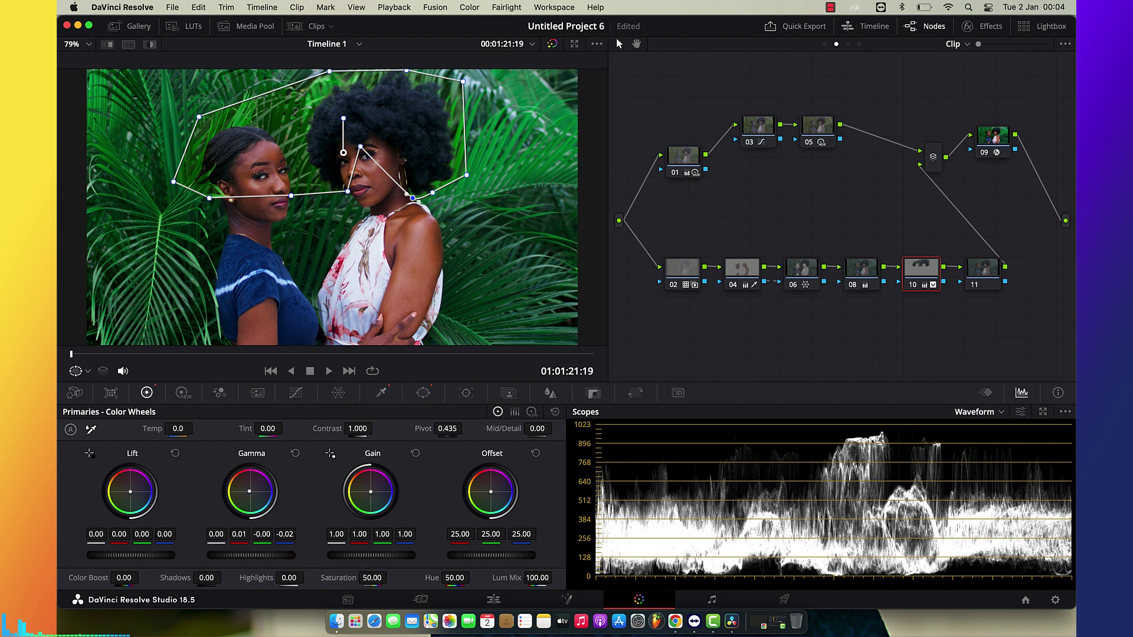
pyautogui.moveTo(372, 578)
pyautogui.mouseDown()
pyautogui.moveTo(357, 578)
pyautogui.moveTo(370, 578)
pyautogui.mouseUp()
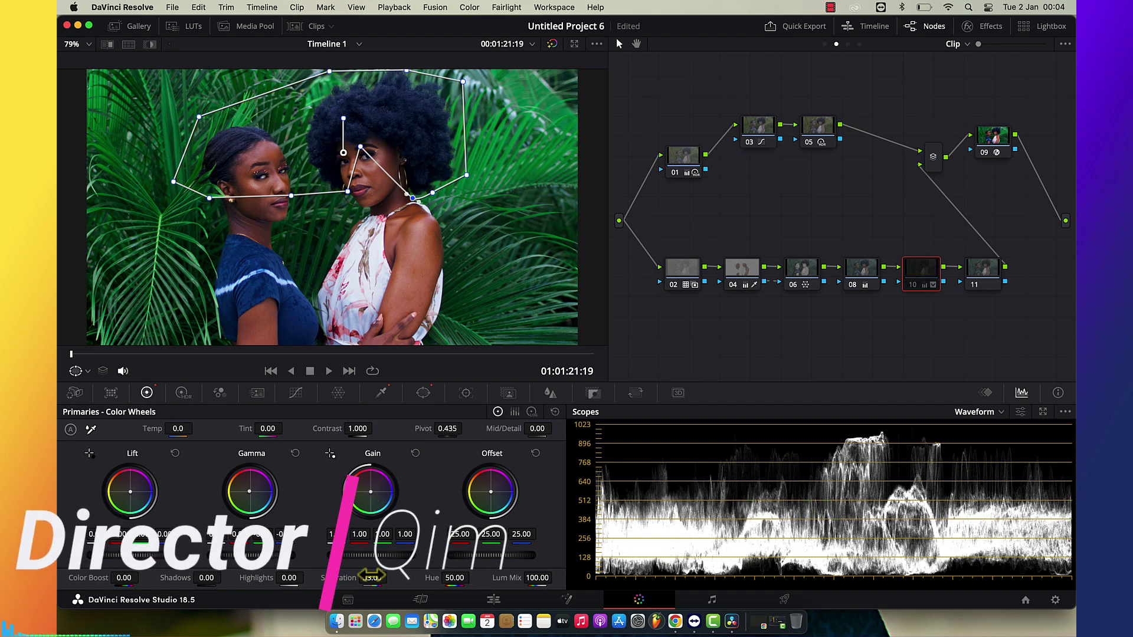
pyautogui.press('super+d')
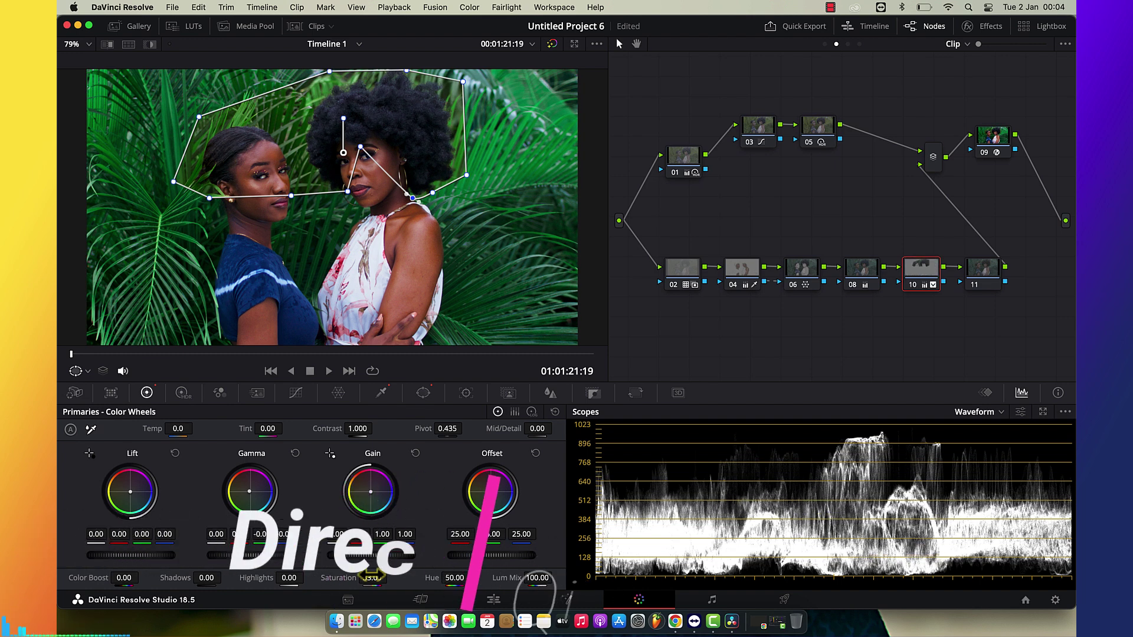
# Narrow node 10's HSL hue key to width 7.9 and soft 9.2 with the highlight view on, then turn the highlight off
pyautogui.click(993, 277)
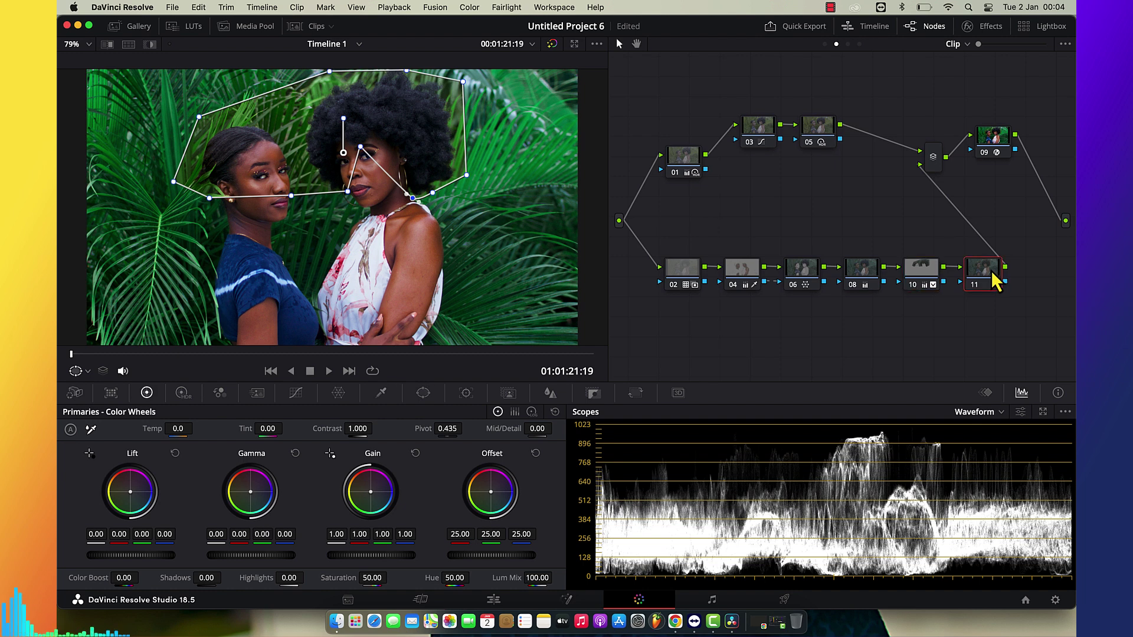
pyautogui.click(923, 274)
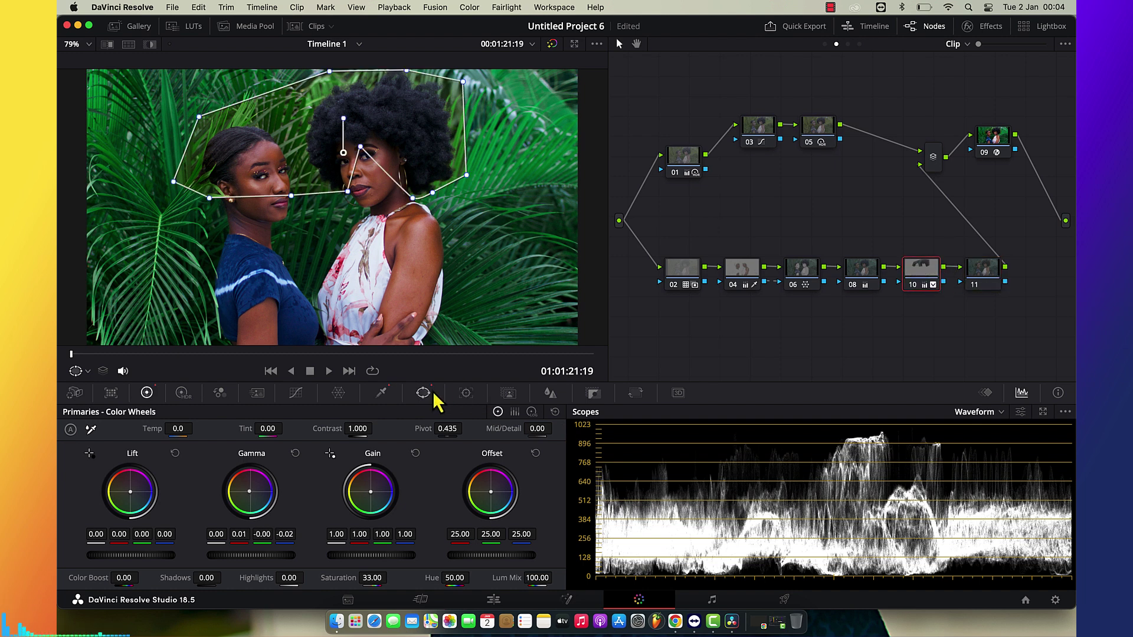
pyautogui.click(381, 394)
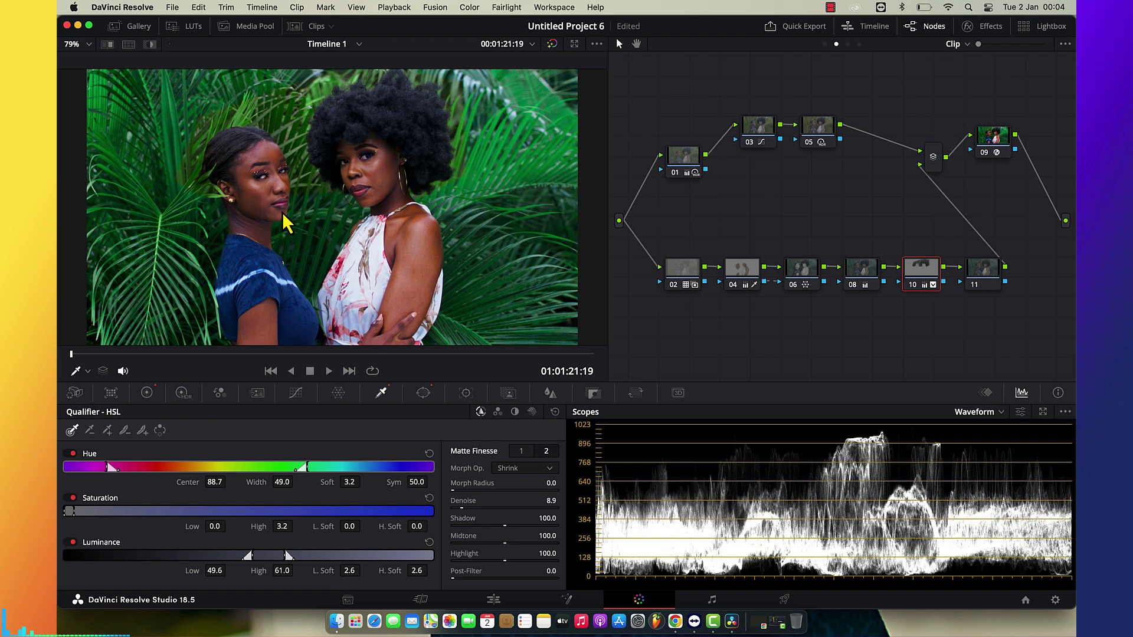
pyautogui.click(150, 47)
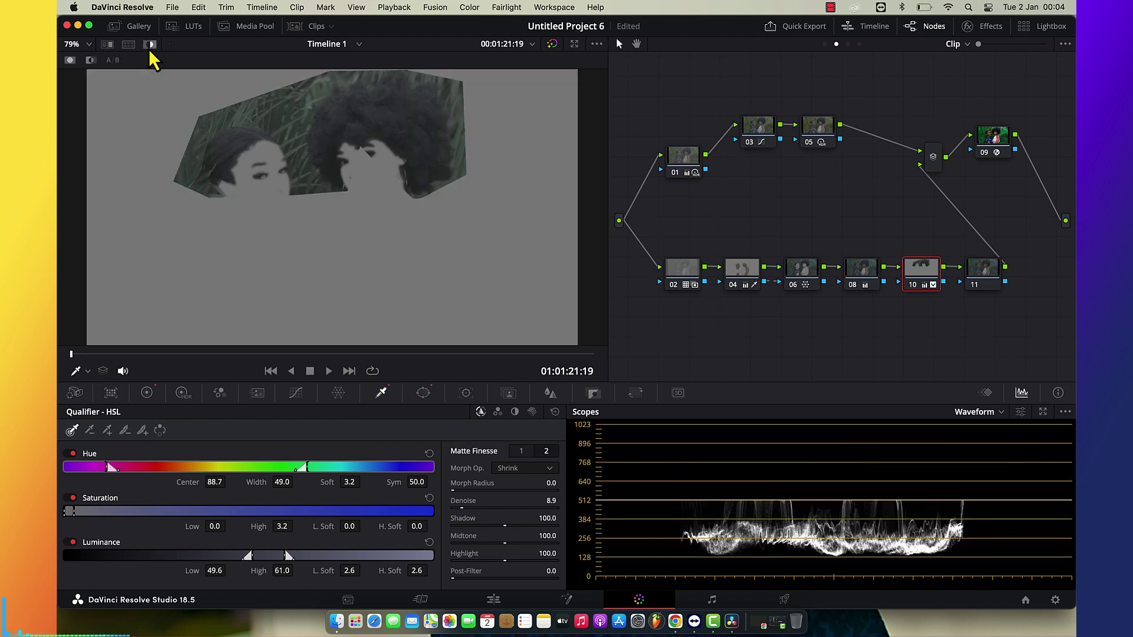
pyautogui.click(150, 47)
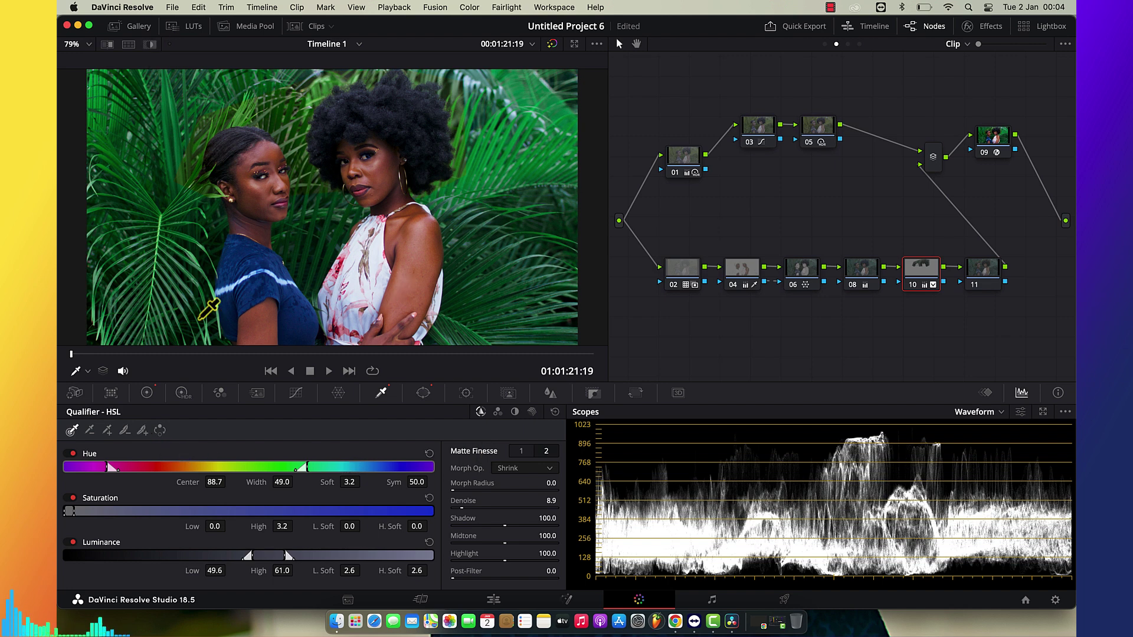
pyautogui.click(151, 46)
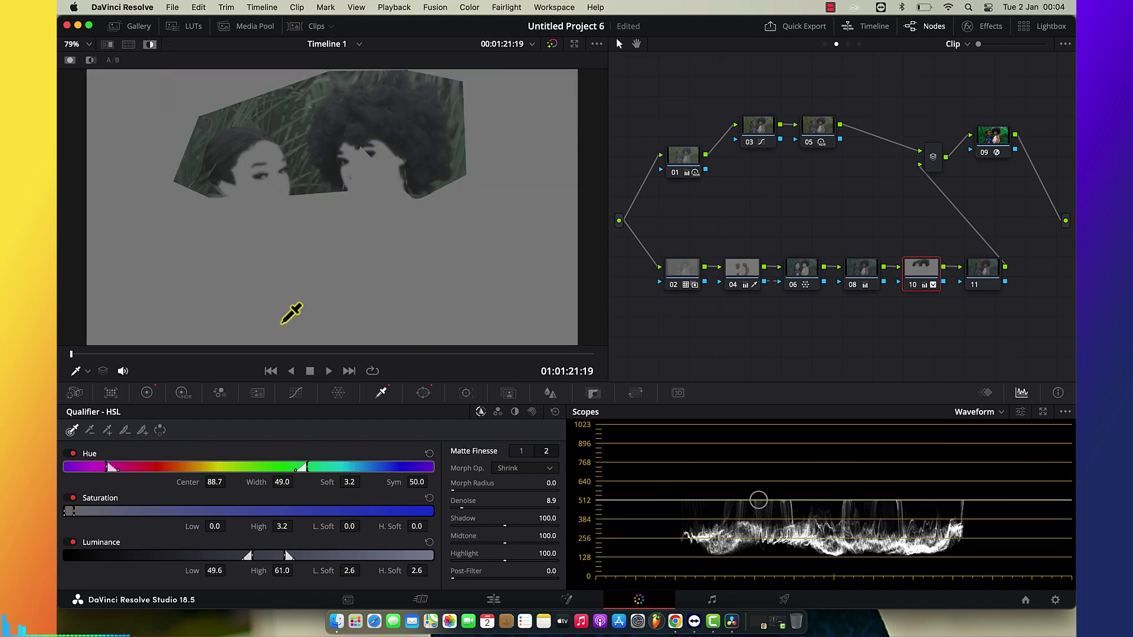
pyautogui.moveTo(348, 484); pyautogui.dragTo(391, 467)
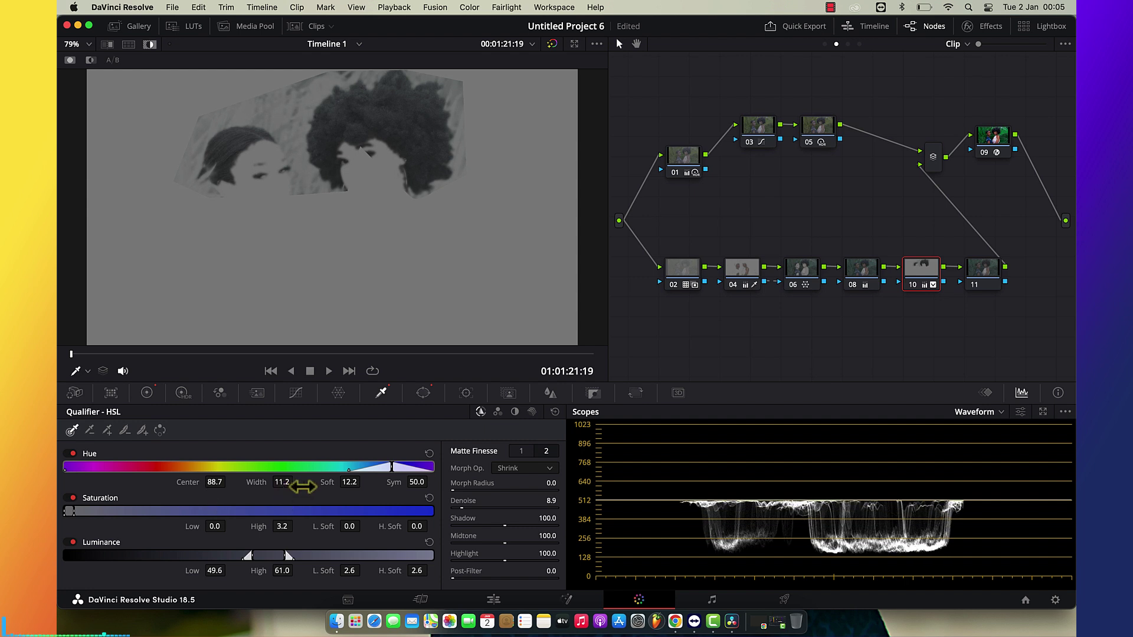
pyautogui.moveTo(350, 482); pyautogui.dragTo(274, 483)
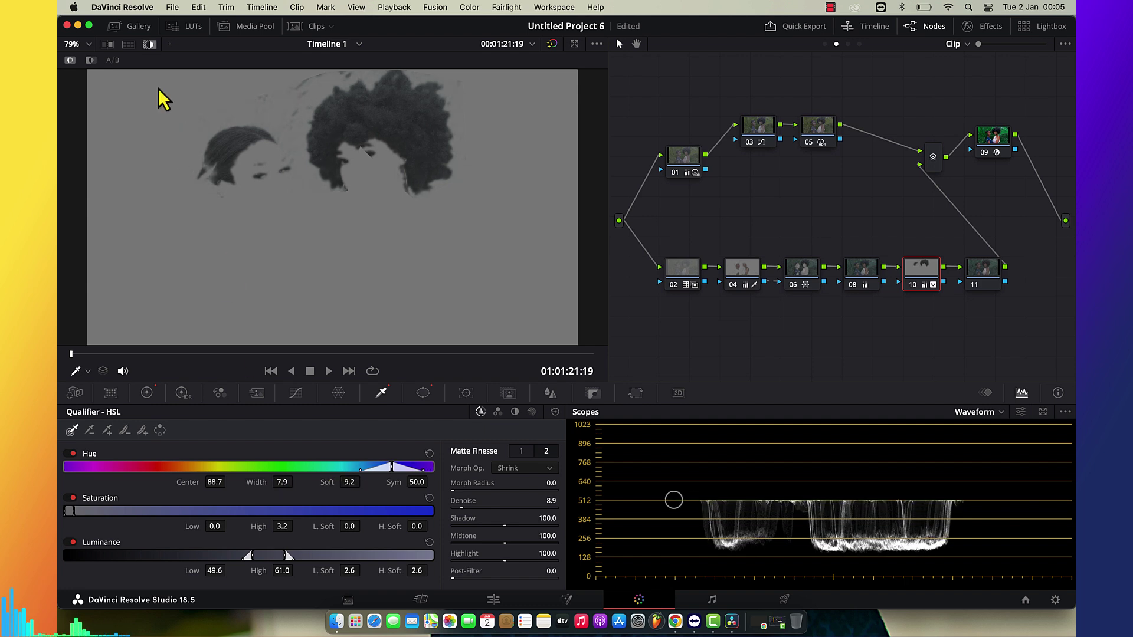
pyautogui.click(151, 46)
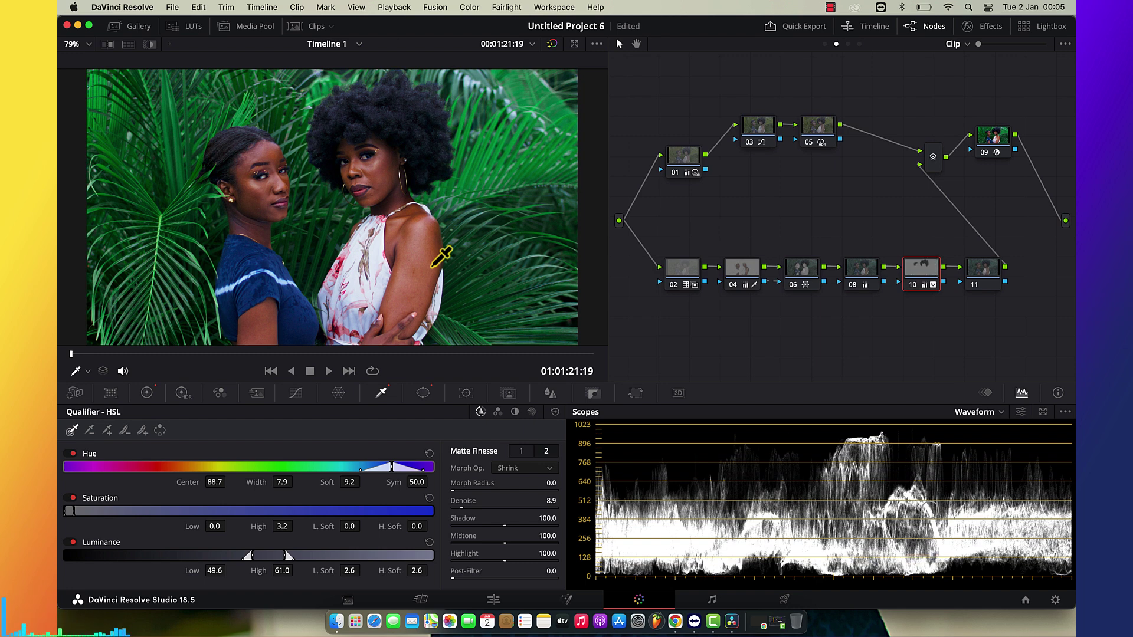
# Move the row of nodes 02 to 10 up, add a serial node before node 11 and place it below node 02
pyautogui.click(995, 282)
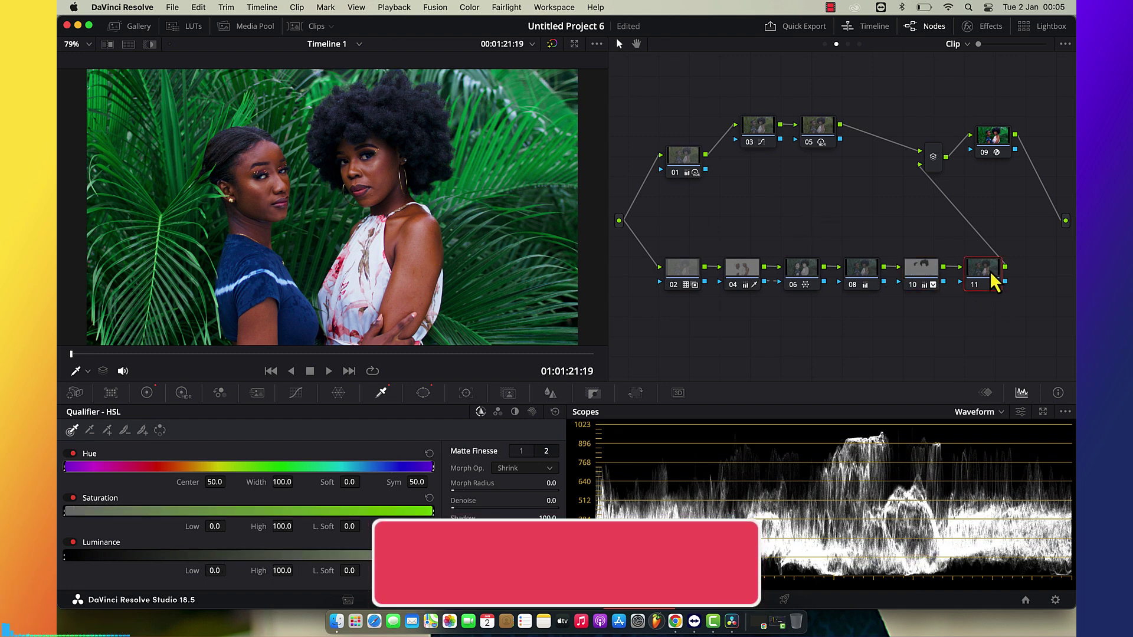
pyautogui.rightClick(995, 282)
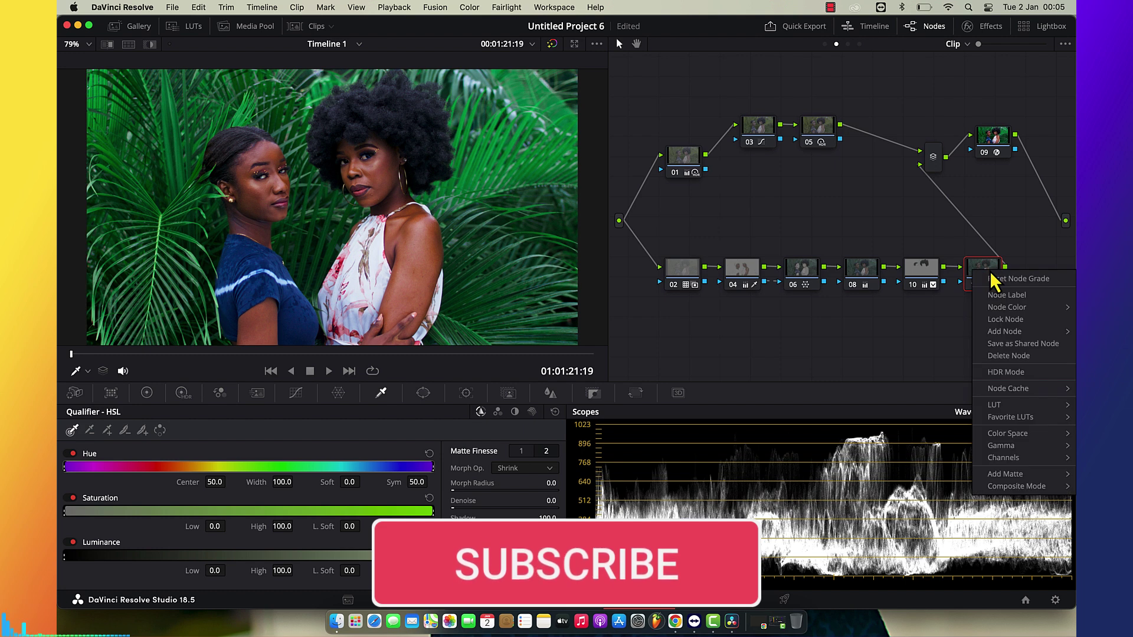
pyautogui.click(924, 249)
pyautogui.click(696, 302)
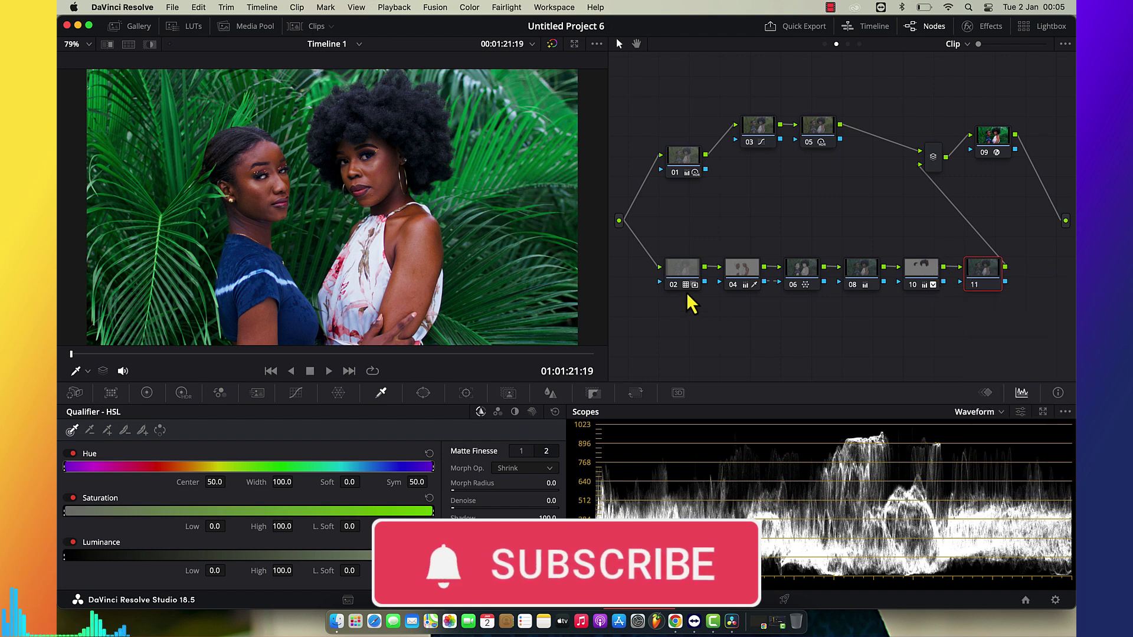
pyautogui.moveTo(931, 247); pyautogui.dragTo(676, 224)
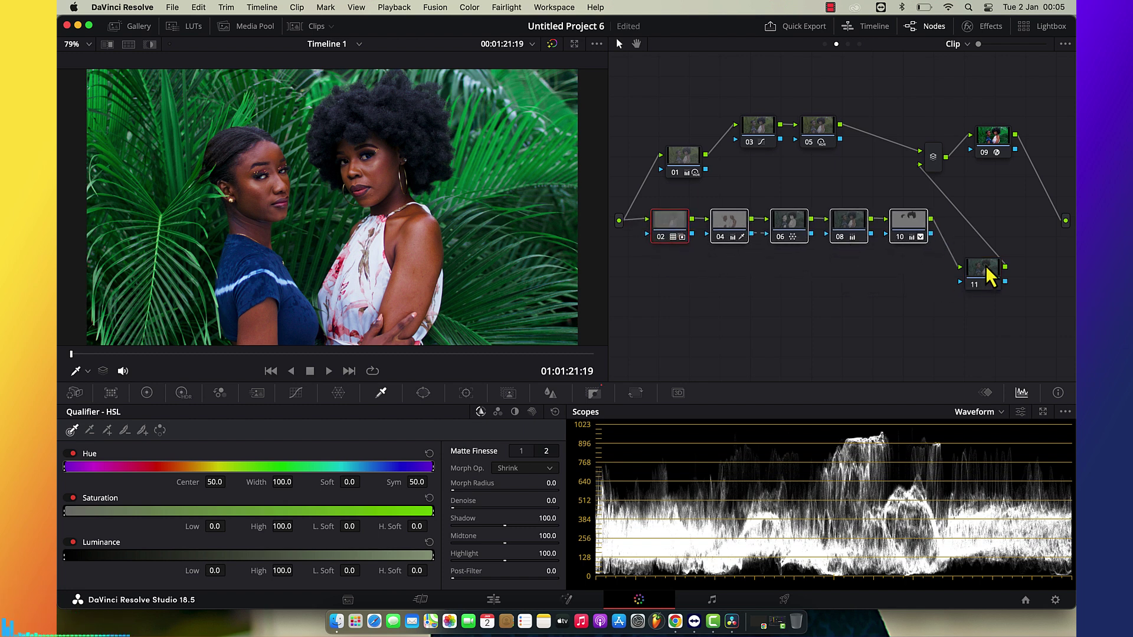
pyautogui.moveTo(989, 276); pyautogui.dragTo(697, 317)
pyautogui.hotkey('shift', 's')
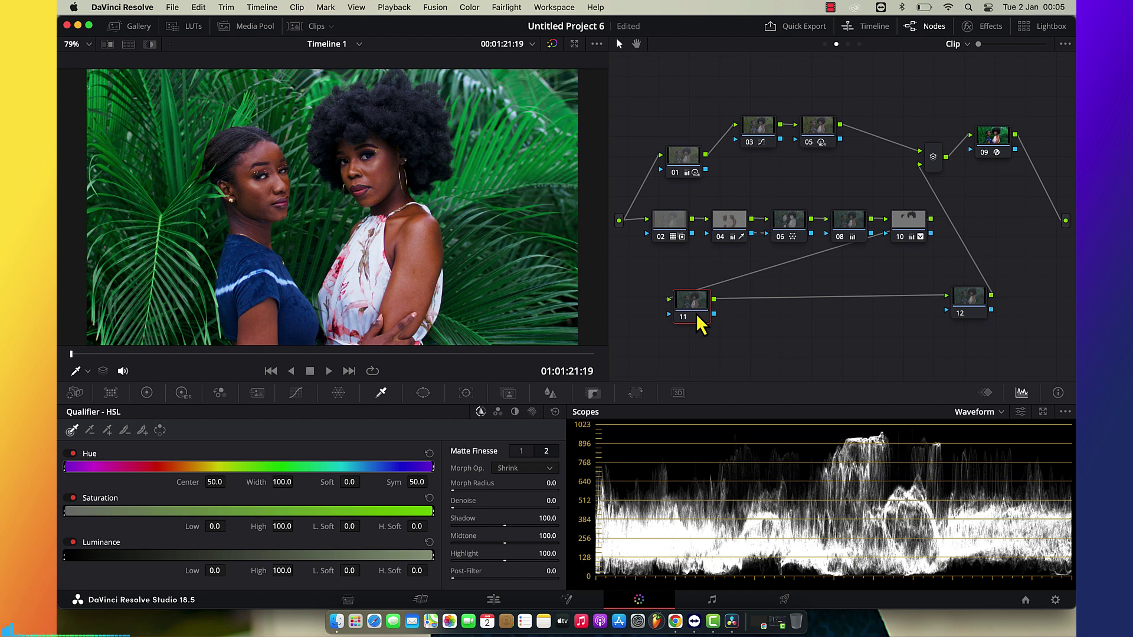
# Add a Circle window around both women on new node 11, with size 46.28, aspect 40.48 and softness 16.93, and invert it
pyautogui.click(423, 393)
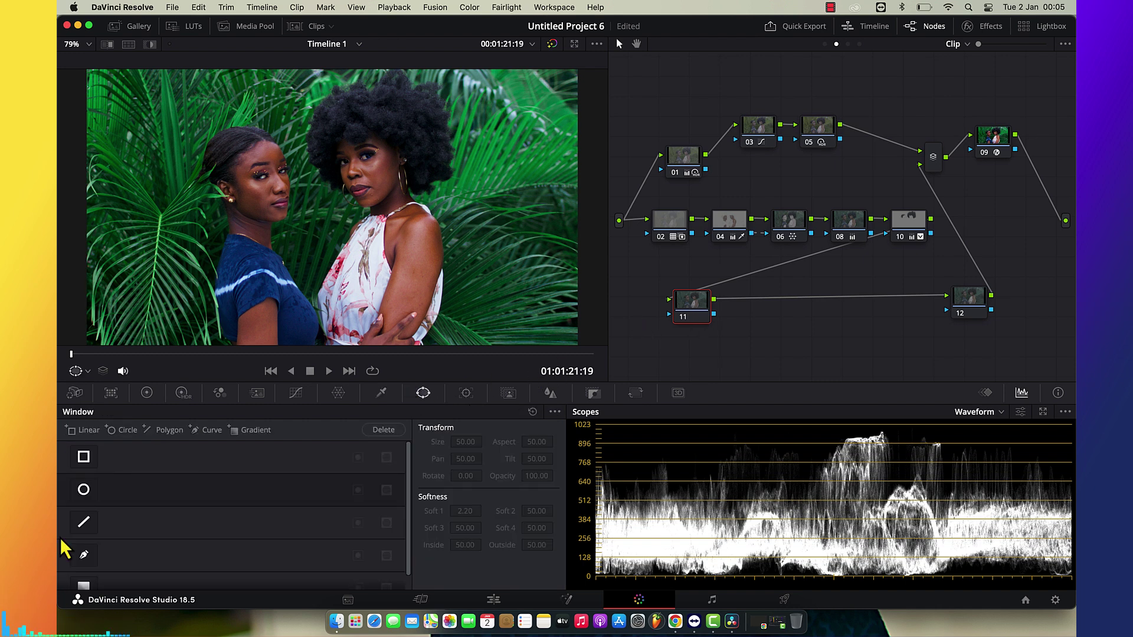
pyautogui.click(84, 492)
pyautogui.scroll(-2, 392, 295)
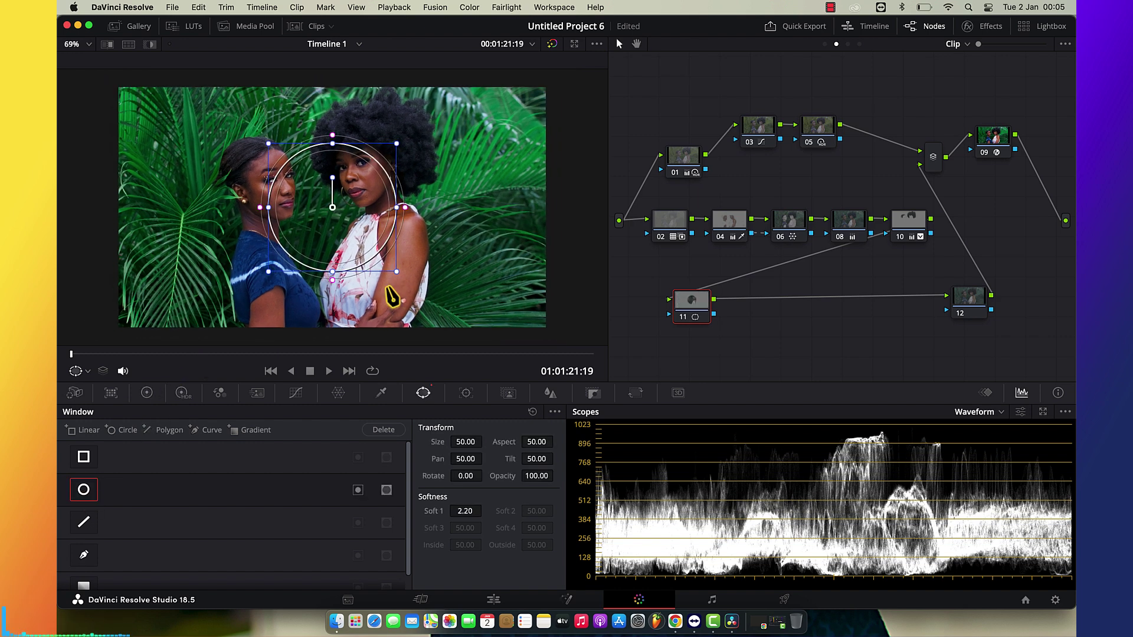
pyautogui.moveTo(332, 280); pyautogui.dragTo(332, 331)
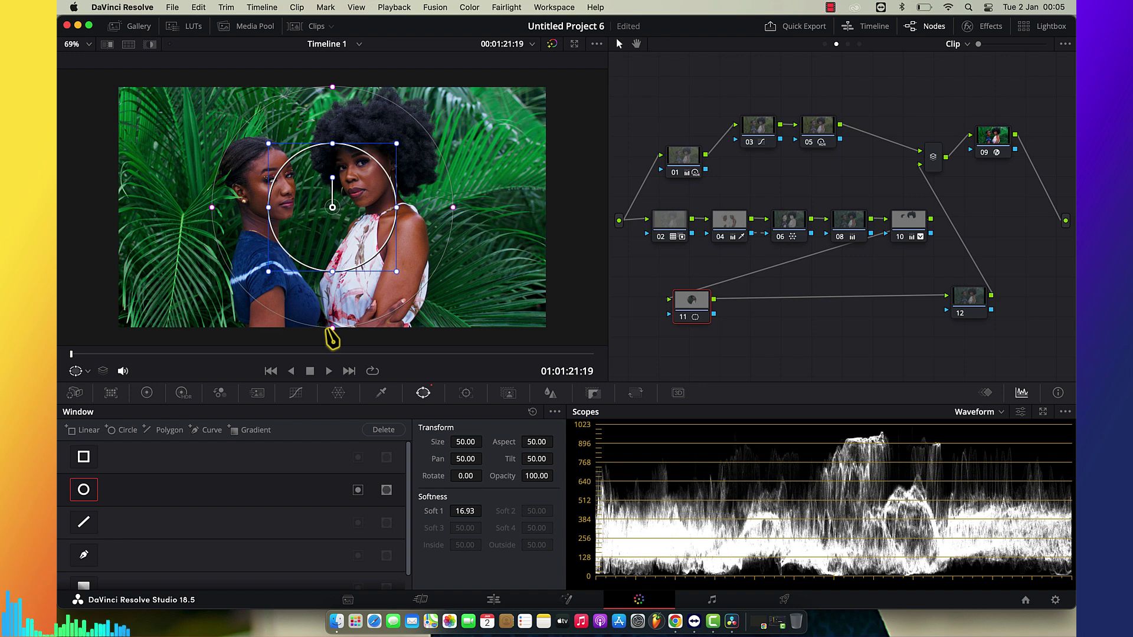
pyautogui.moveTo(398, 275); pyautogui.dragTo(435, 324)
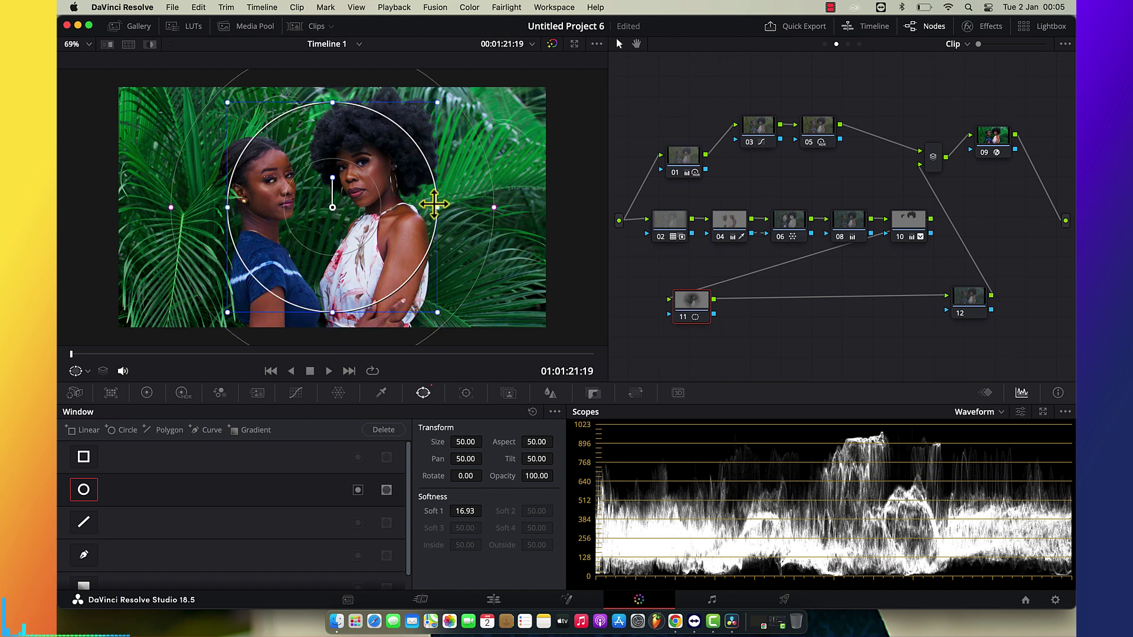
pyautogui.moveTo(435, 205); pyautogui.dragTo(428, 206)
pyautogui.scroll(-1, 328, 261)
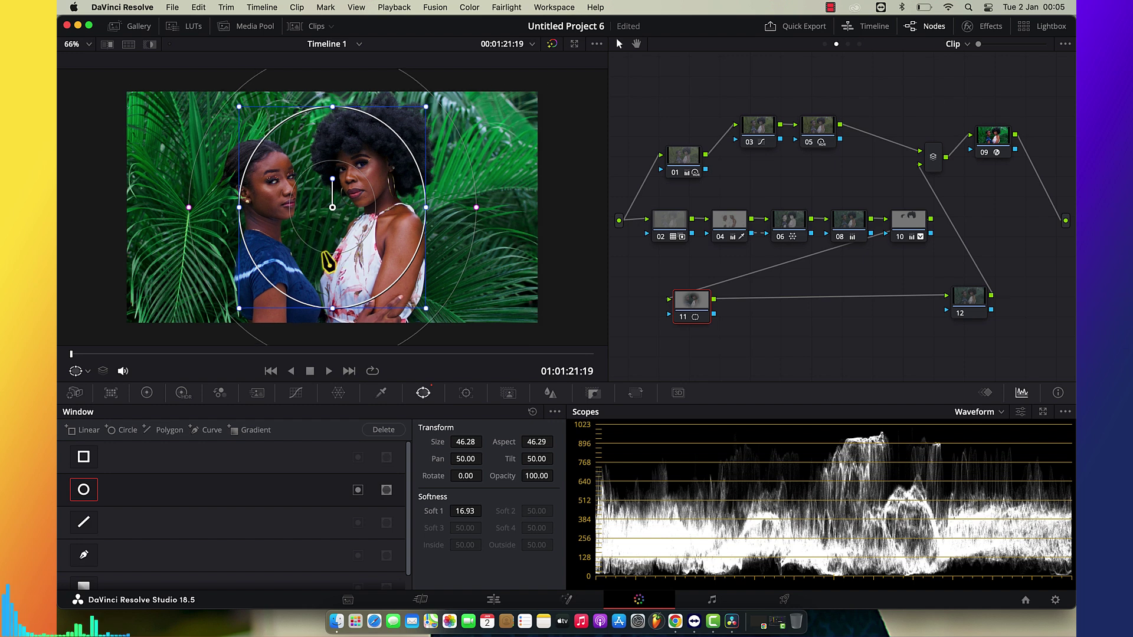
pyautogui.scroll(-1, 327, 261)
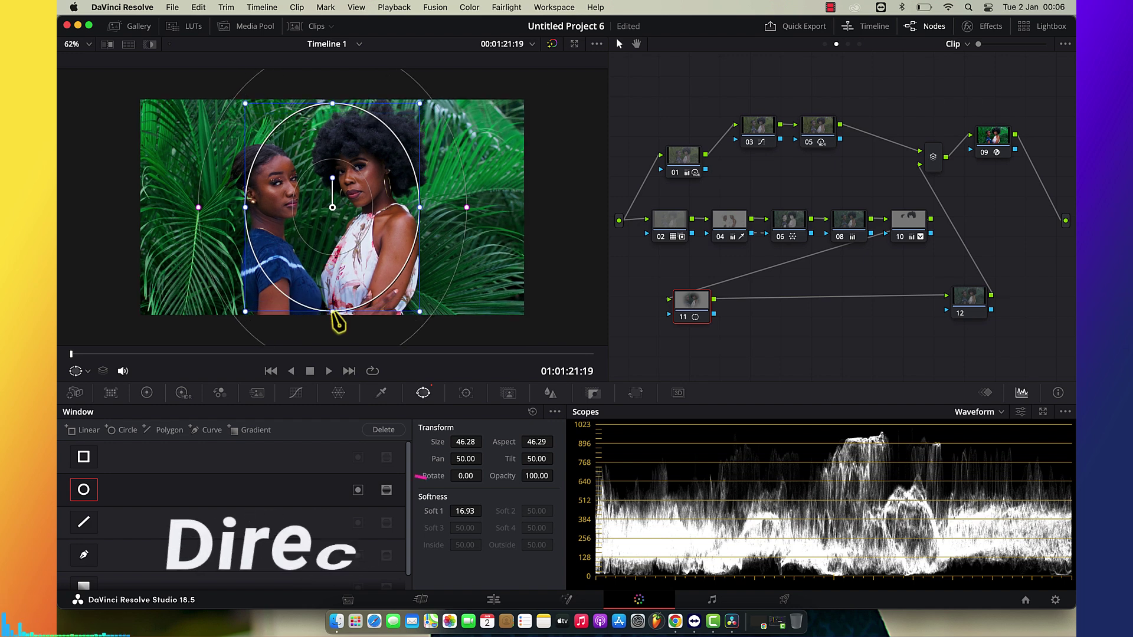
pyautogui.moveTo(337, 319); pyautogui.dragTo(338, 327)
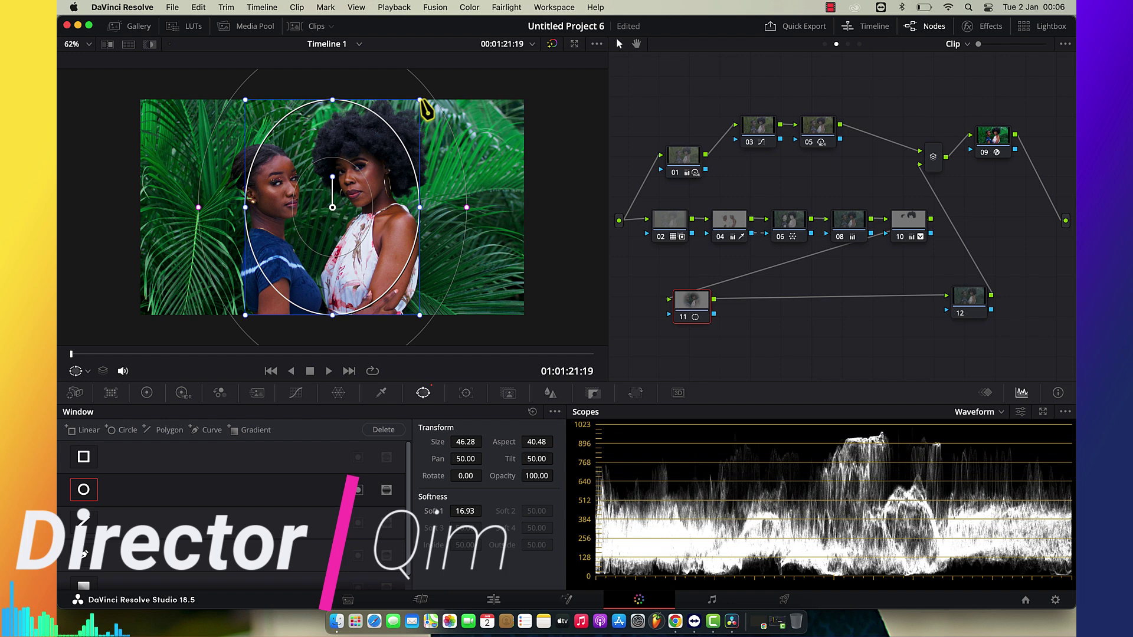
pyautogui.moveTo(423, 103); pyautogui.dragTo(424, 102)
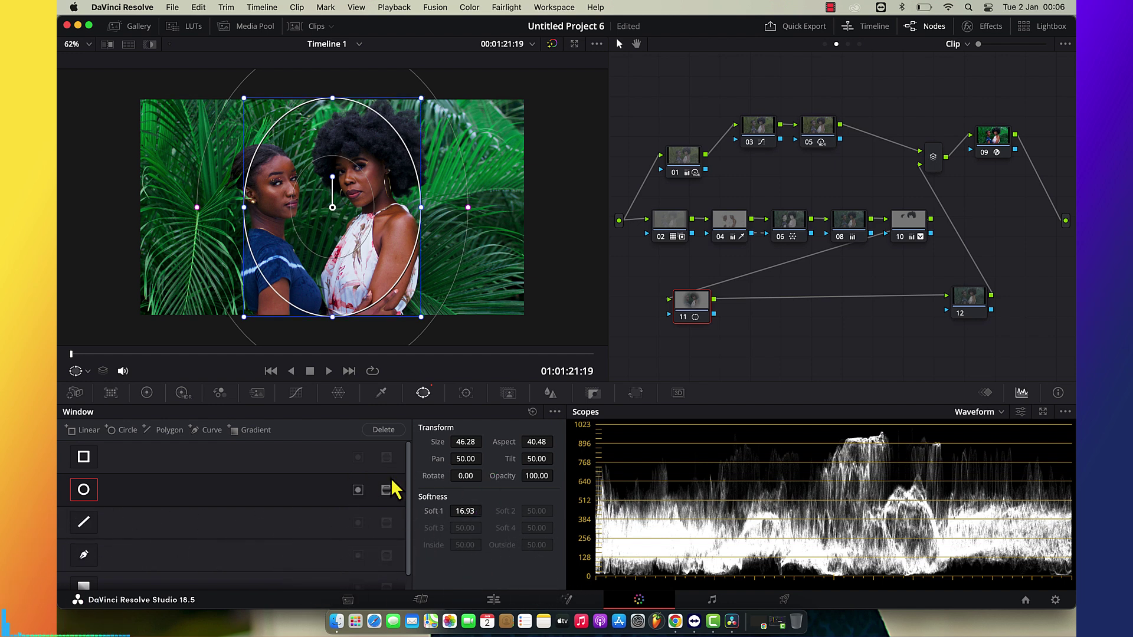
# Lower the white end of node 11's Custom curve to about four fifths of its height, darkening the foliage around the women
pyautogui.click(298, 395)
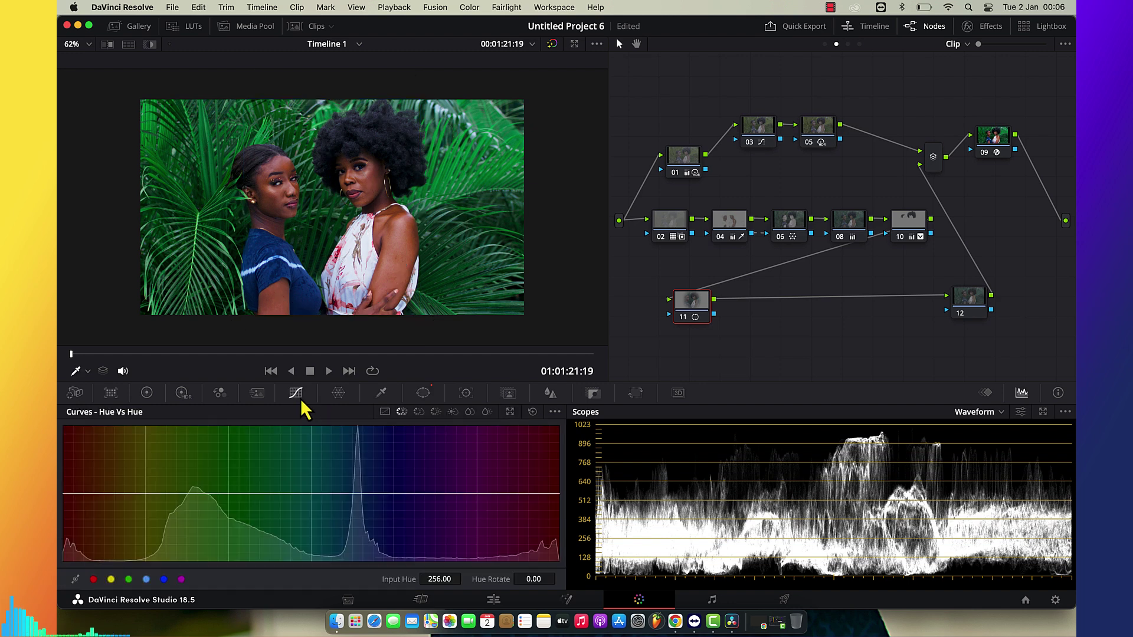
pyautogui.click(384, 413)
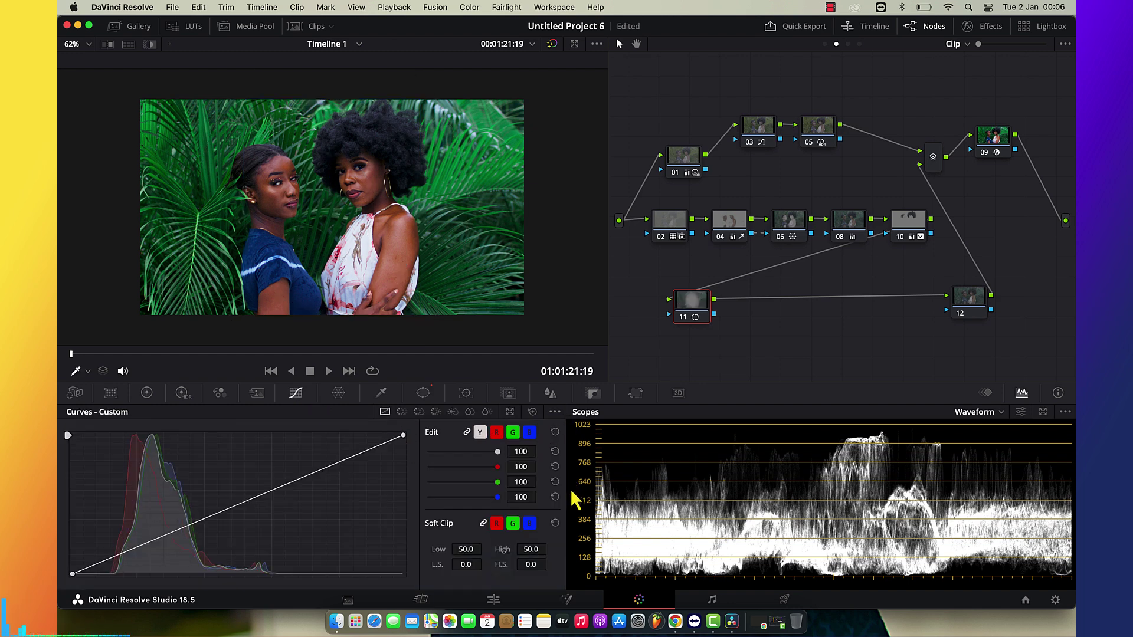
pyautogui.click(555, 412)
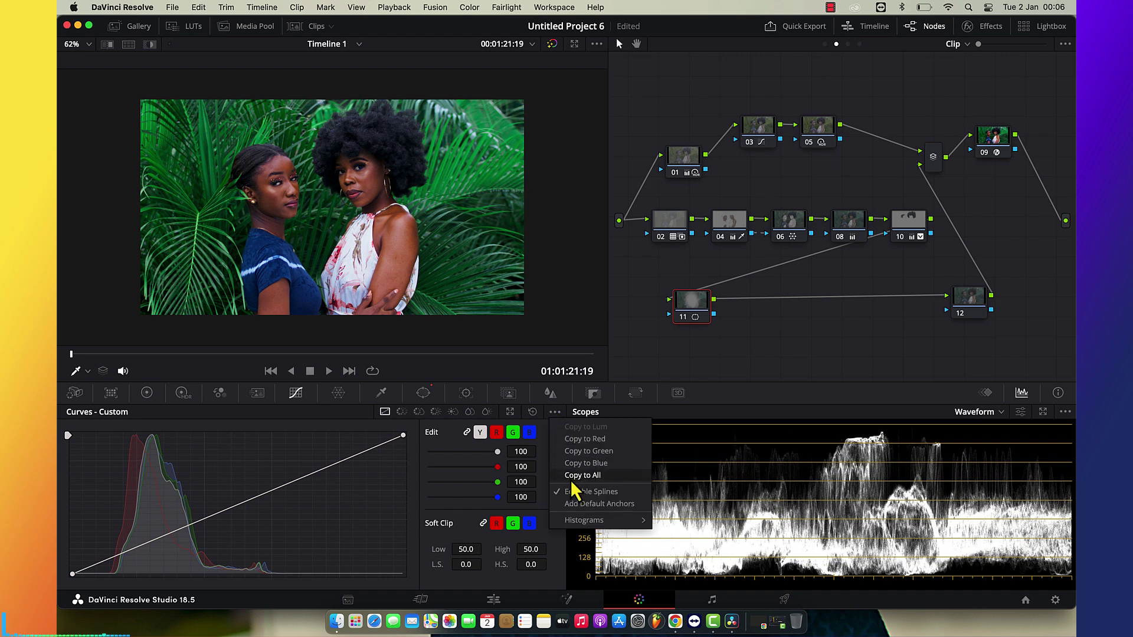
pyautogui.click(443, 430)
pyautogui.moveTo(404, 438); pyautogui.dragTo(407, 465)
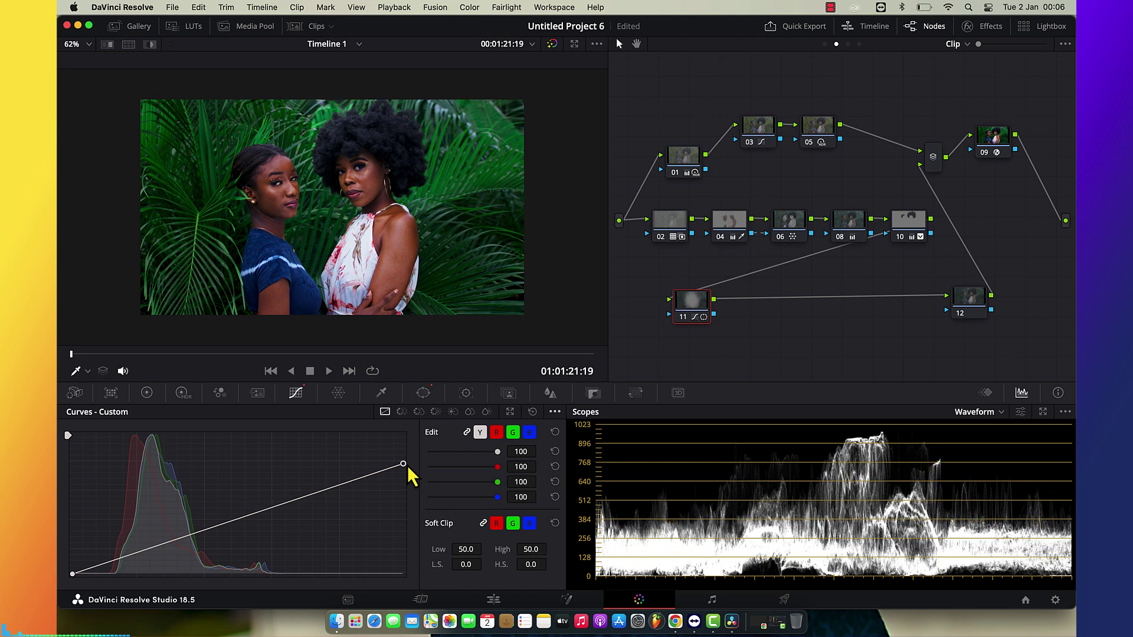
pyautogui.hotkey('shift', 'z')
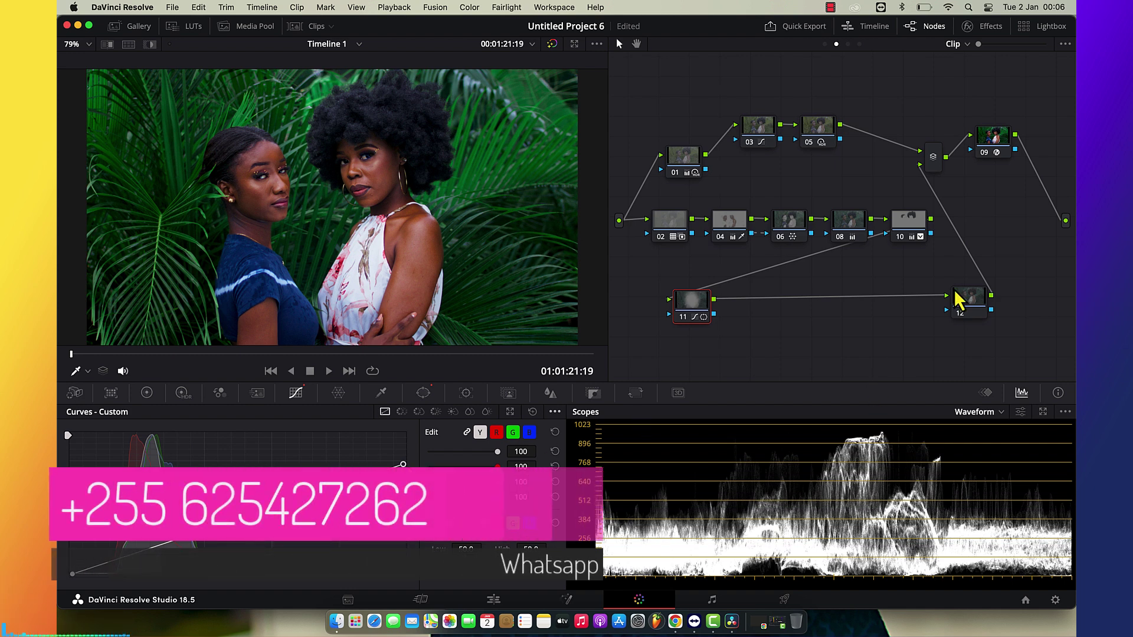
# Add a serial node before node 09 and switch the scope to Vectorscope
pyautogui.click(992, 153)
pyautogui.hotkey('shift', 's')
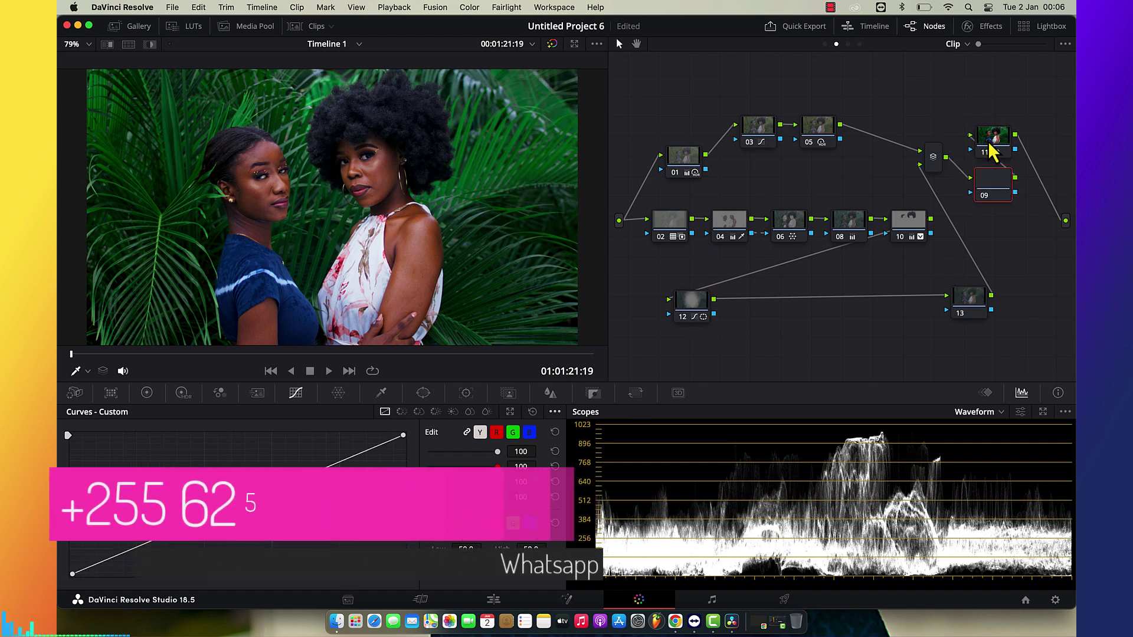
pyautogui.click(992, 413)
pyautogui.click(999, 464)
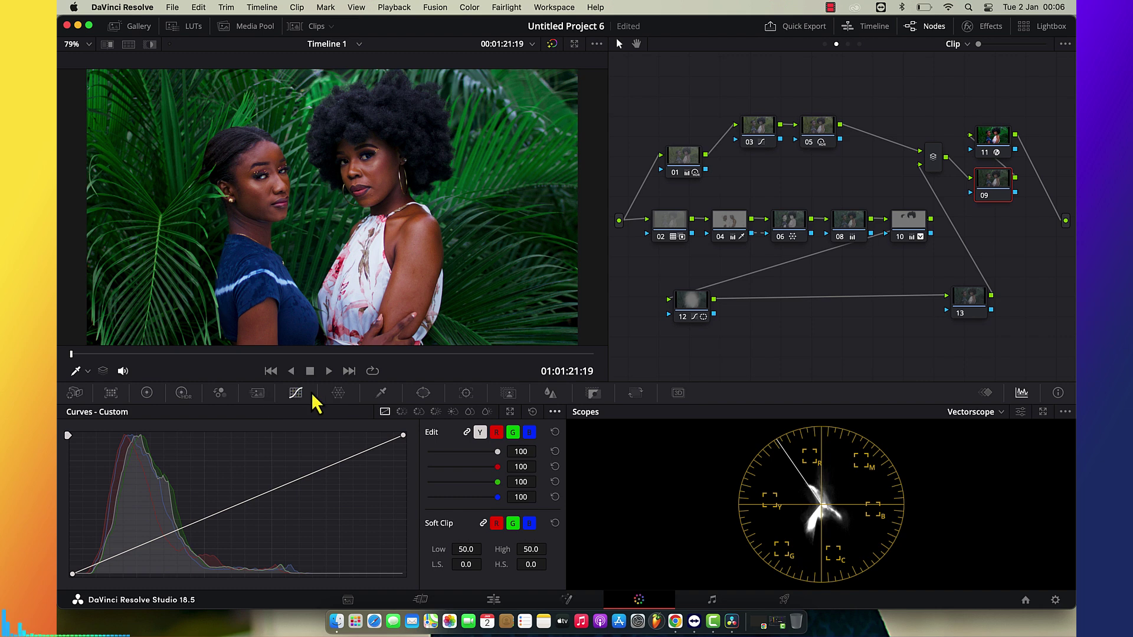
# Sample the taller woman's skin in Hue Vs Hue, set Hue Rotate to -6.85 at input hue 264.83, lower the 250.43 point, and compare
pyautogui.click(401, 411)
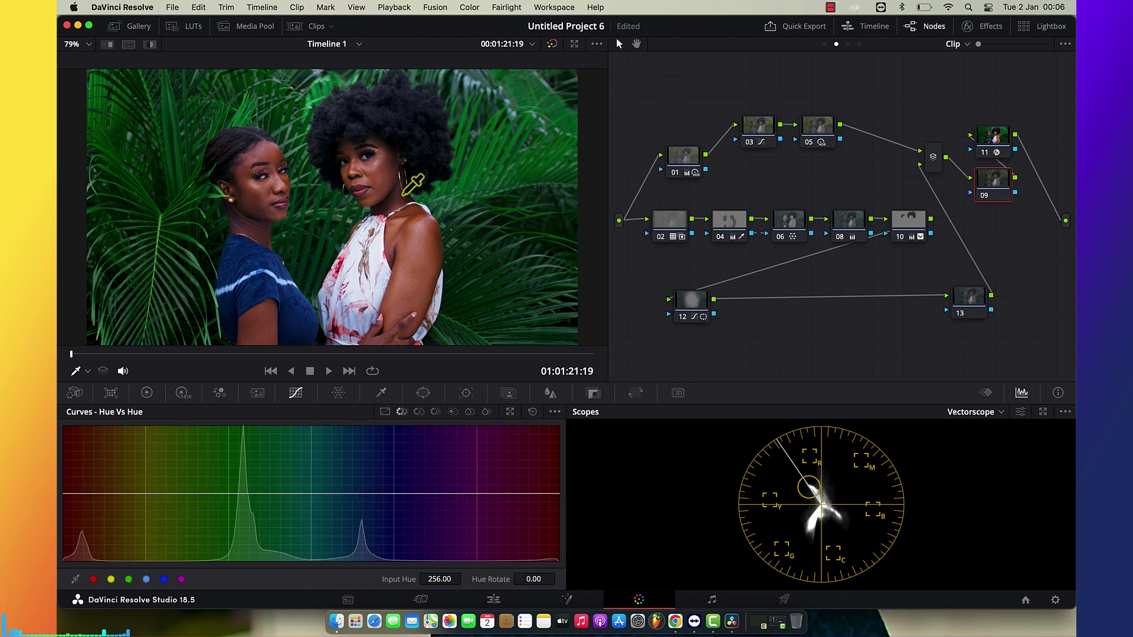
pyautogui.click(386, 187)
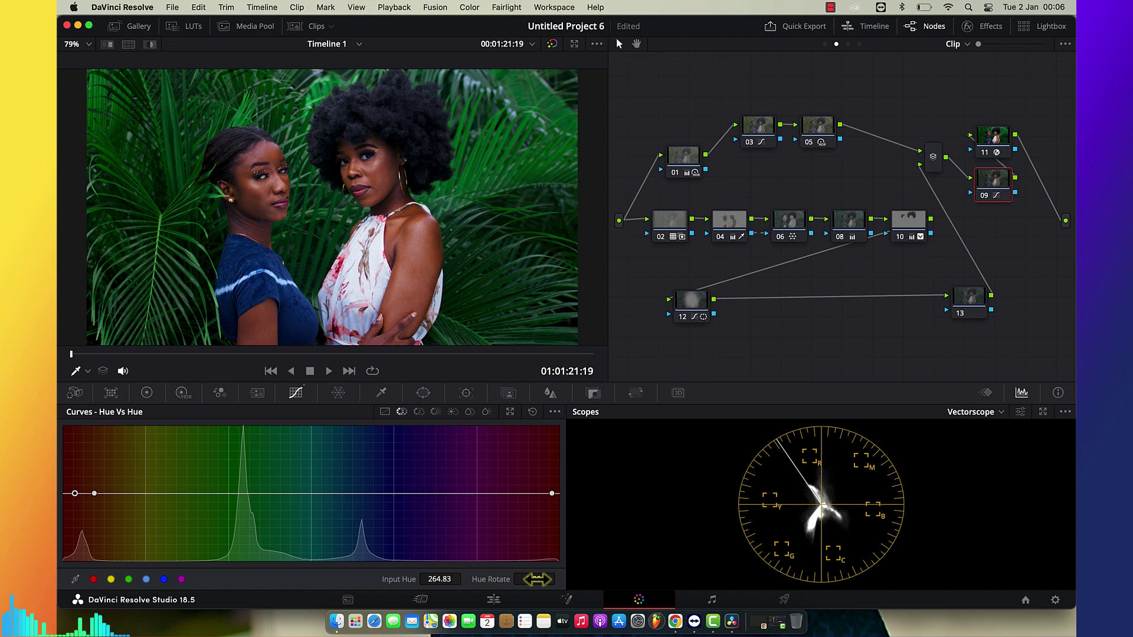
pyautogui.moveTo(538, 578); pyautogui.dragTo(529, 578)
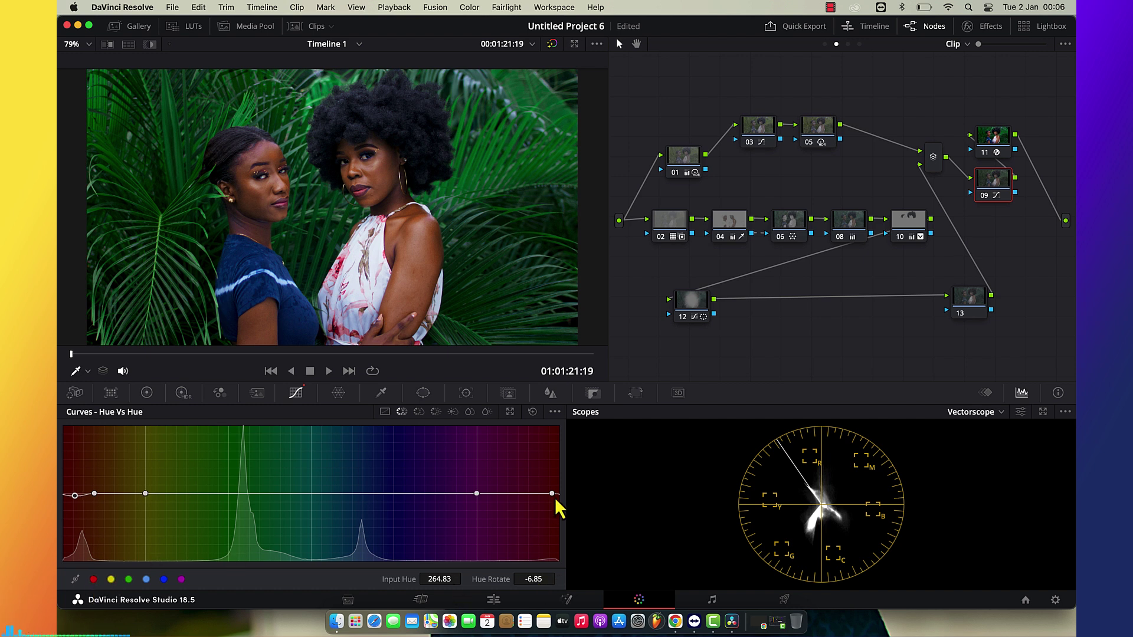
pyautogui.moveTo(538, 579); pyautogui.dragTo(552, 579)
pyautogui.press('super+d')
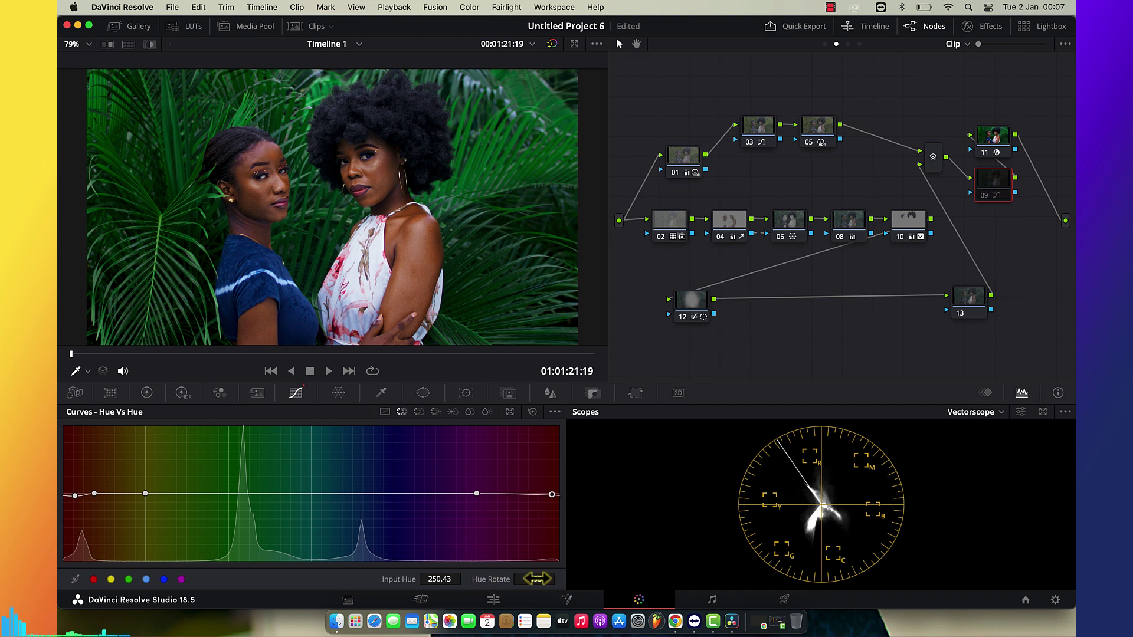
pyautogui.press('super+d')
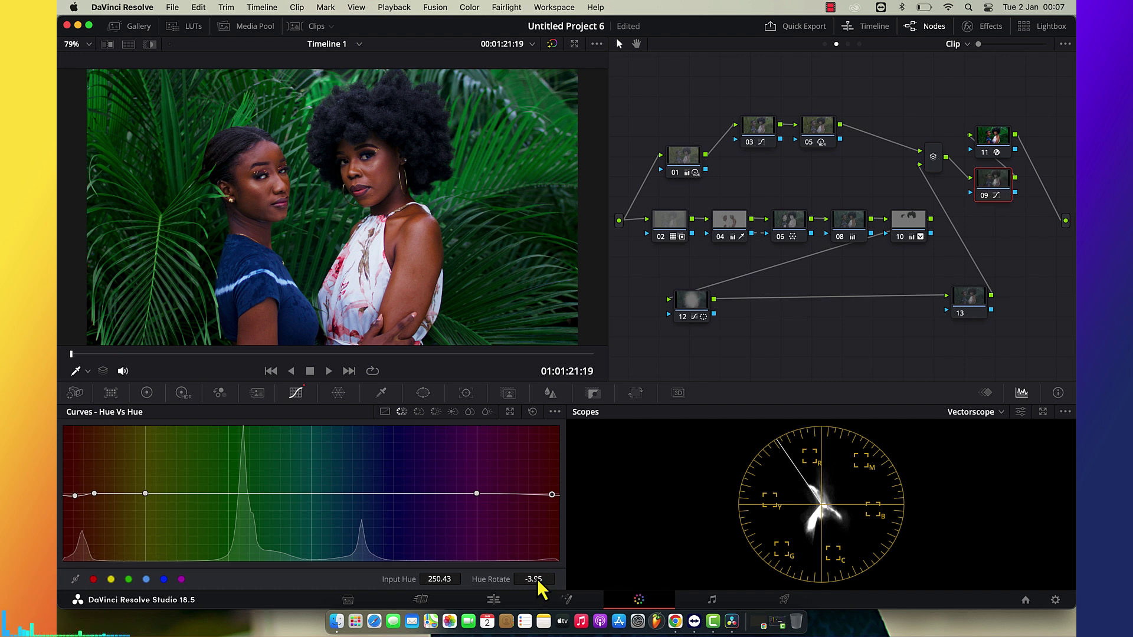
# Lower the skin reds in node 09's Hue Vs Sat curve, with Saturation 0.89 at input hue 257.32, and check the result full screen
pyautogui.click(418, 412)
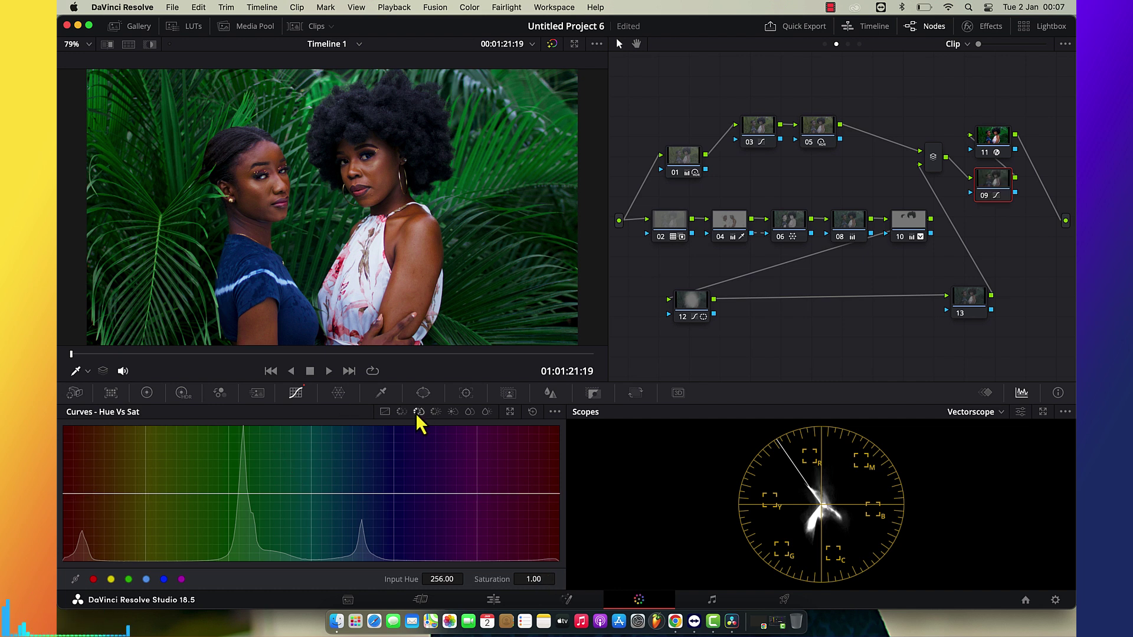
pyautogui.click(93, 580)
pyautogui.moveTo(98, 494); pyautogui.dragTo(64, 501)
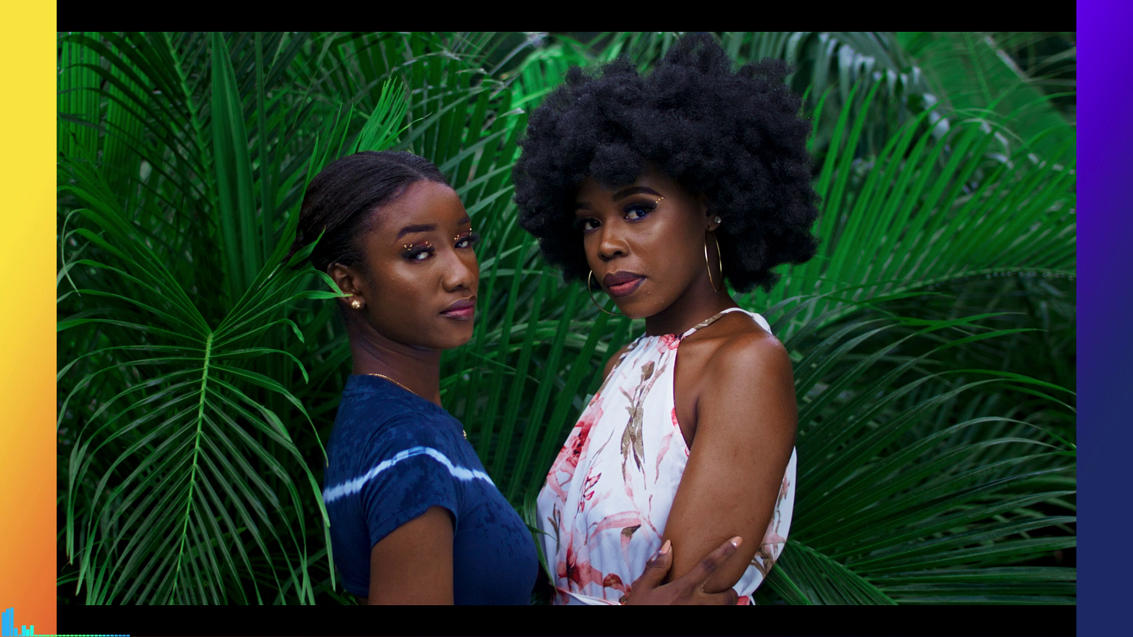
pyautogui.press('Escape')
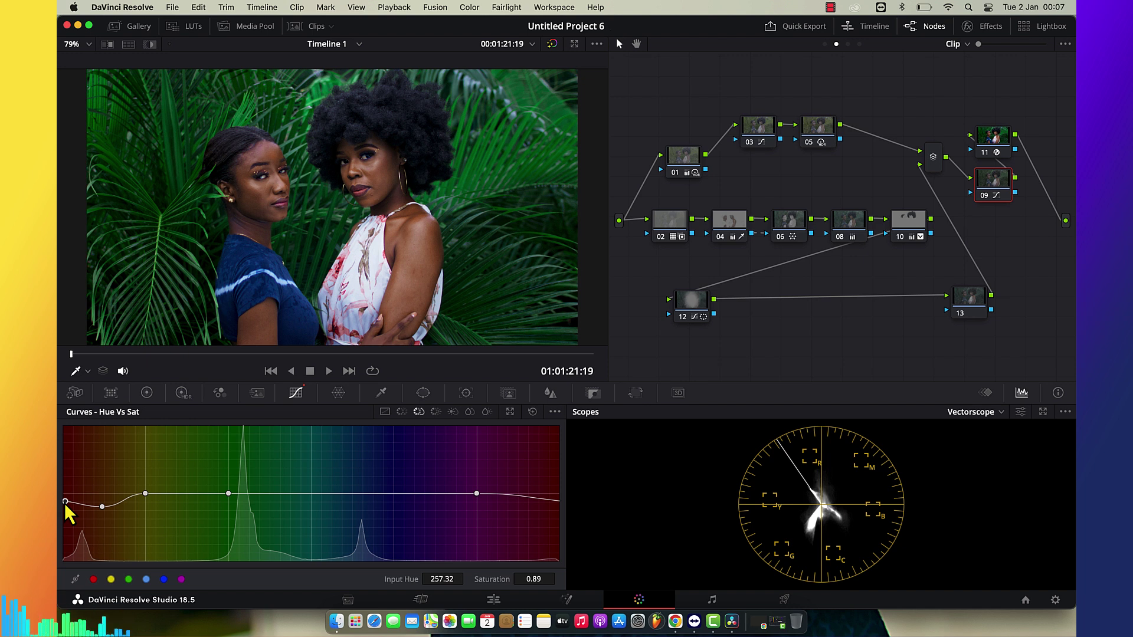
# Disable all nodes to show the ungraded clip, and re-enable nodes 11, 03, 01 and 05 one at a time to review each contribution
pyautogui.hotkey('shift', 'd')
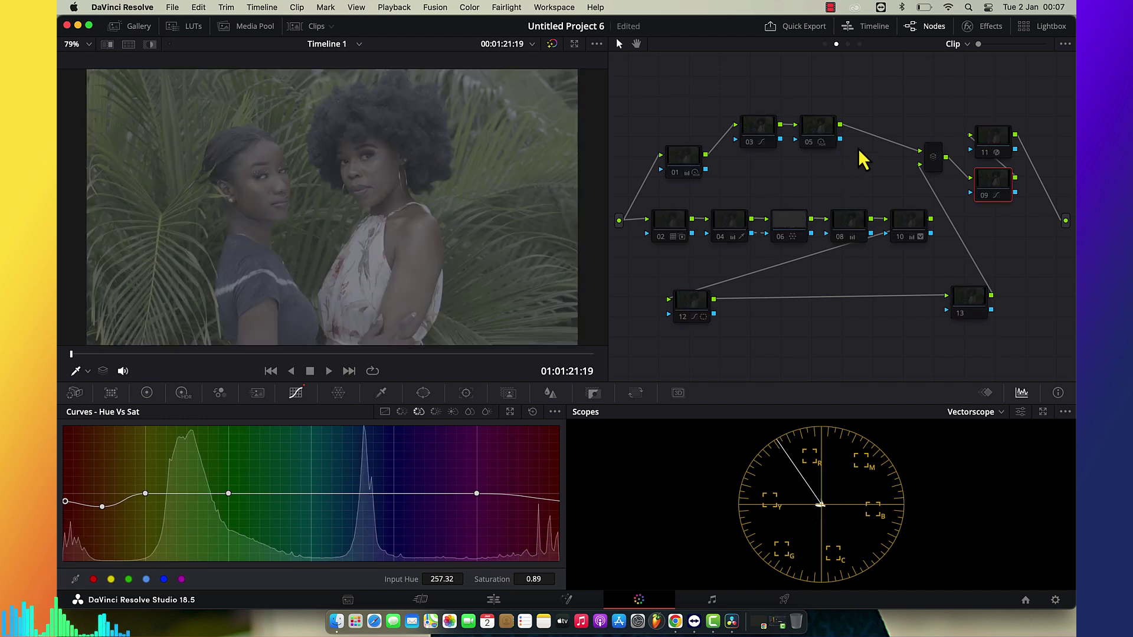
pyautogui.click(994, 144)
pyautogui.hotkey('ctrl', 'd')
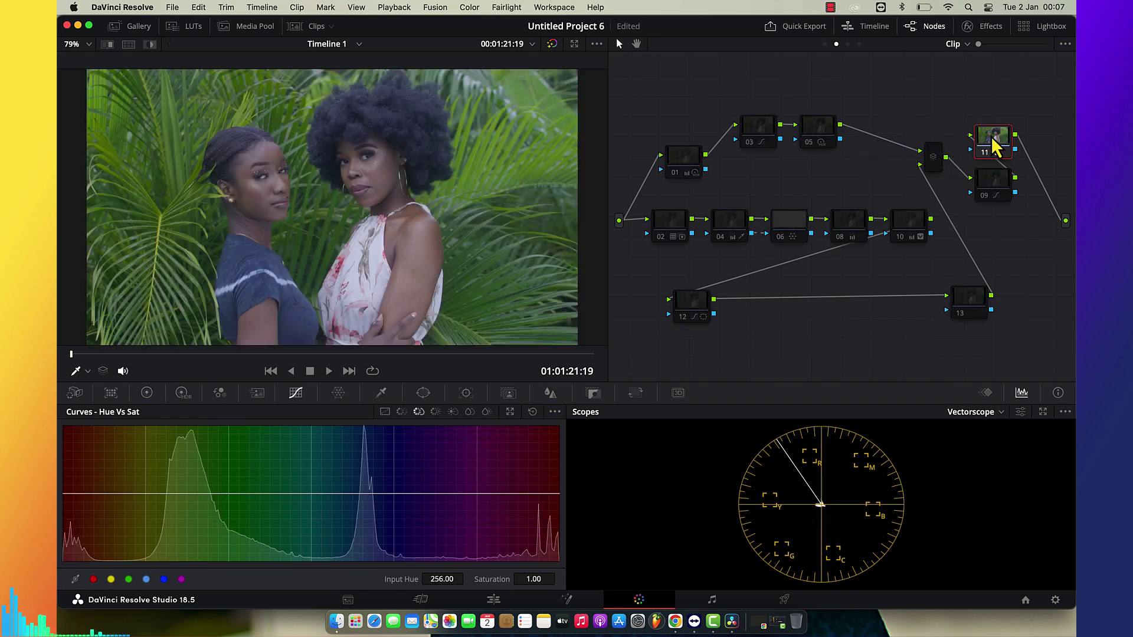
pyautogui.click(759, 132)
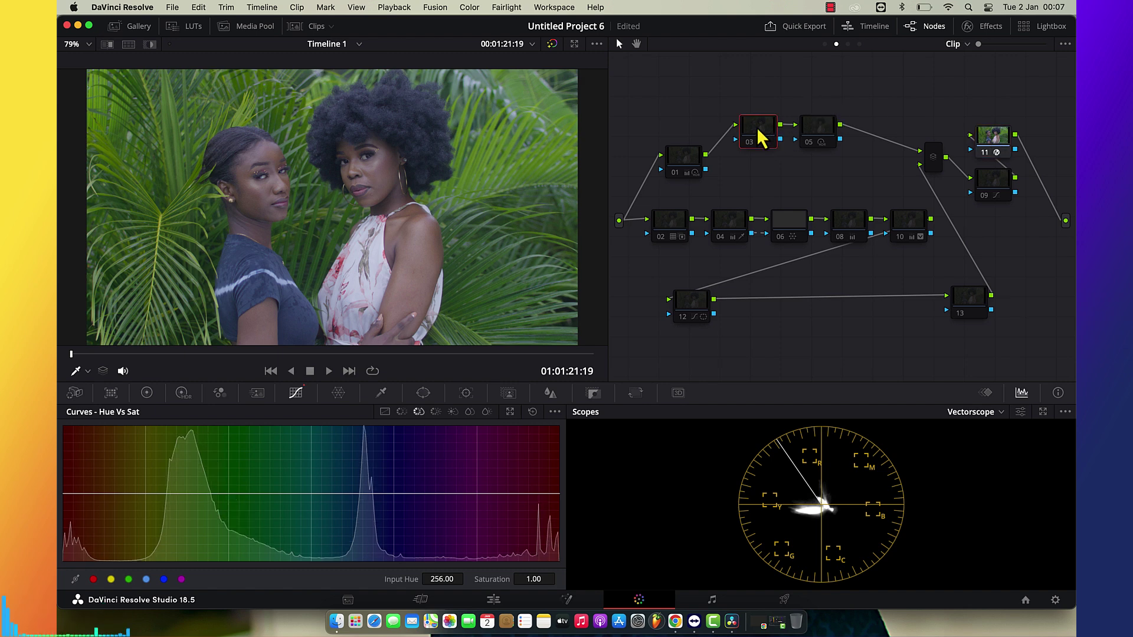
pyautogui.hotkey('ctrl', 'd')
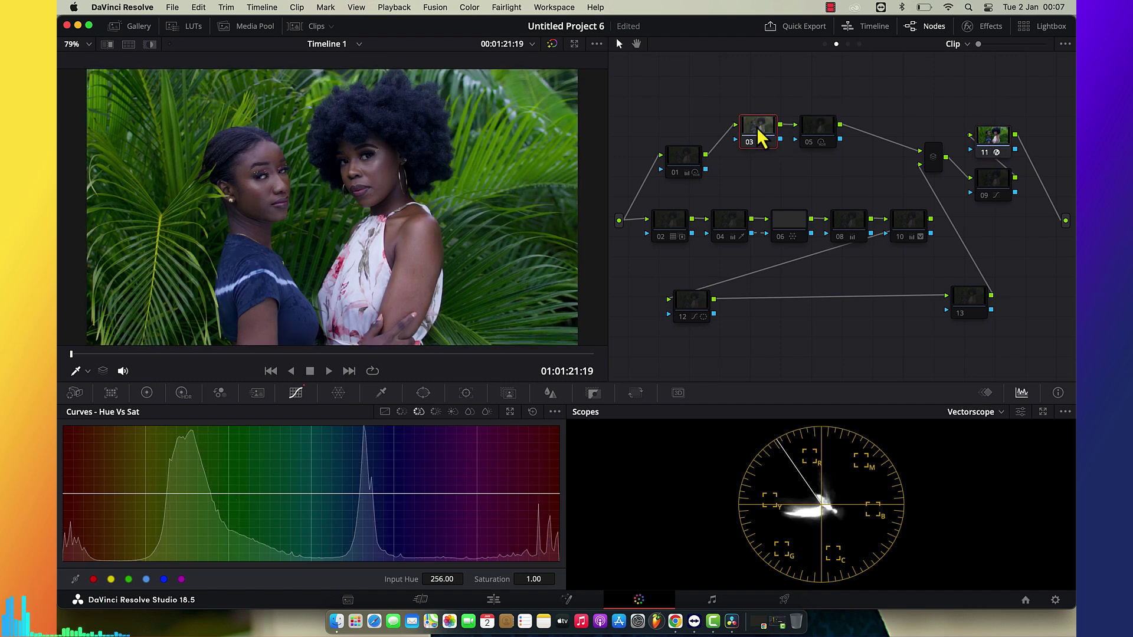
pyautogui.click(699, 168)
pyautogui.hotkey('ctrl', 'd')
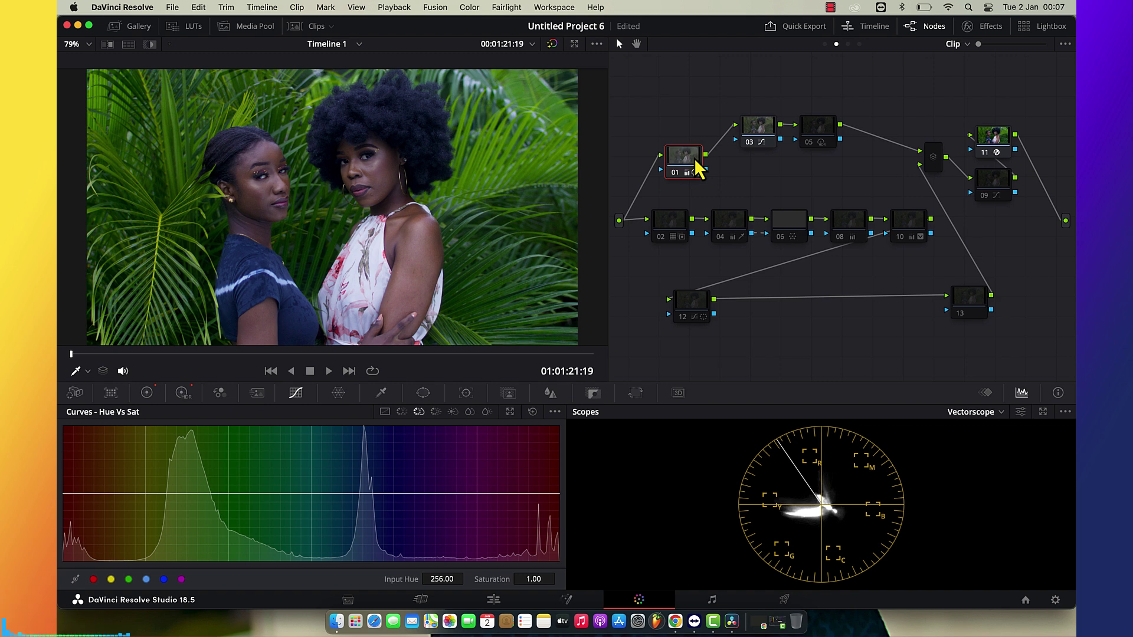
pyautogui.click(814, 137)
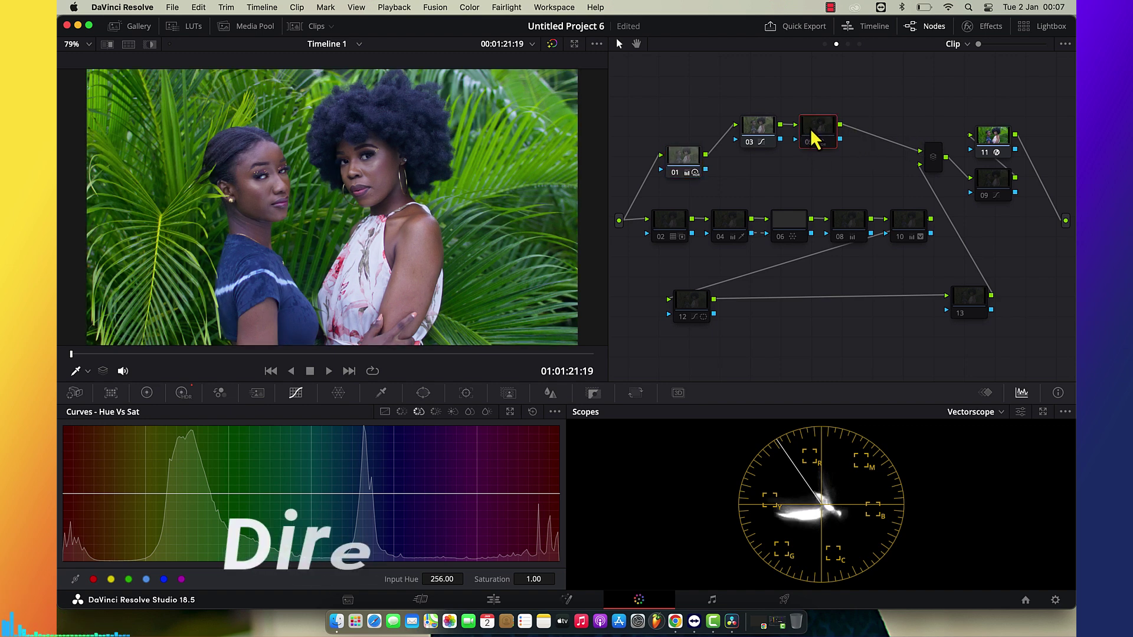
pyautogui.hotkey('ctrl', 'd')
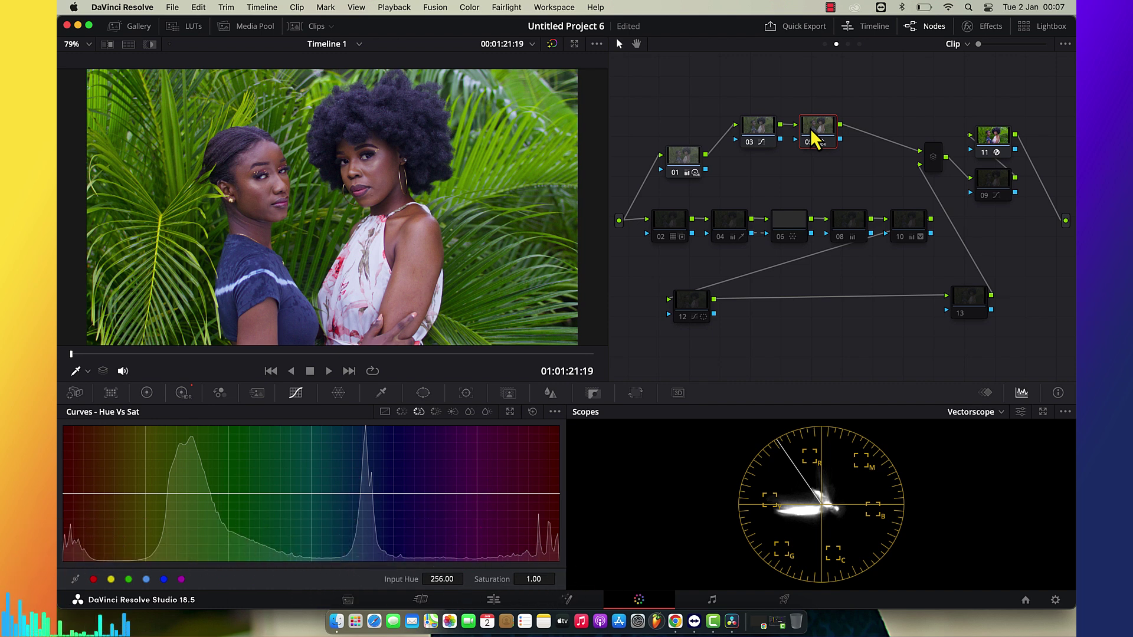
# Re-enable nodes 02, 04, 06, 08, 10, 12 and 09 in turn to review how each one builds the grade
pyautogui.click(686, 229)
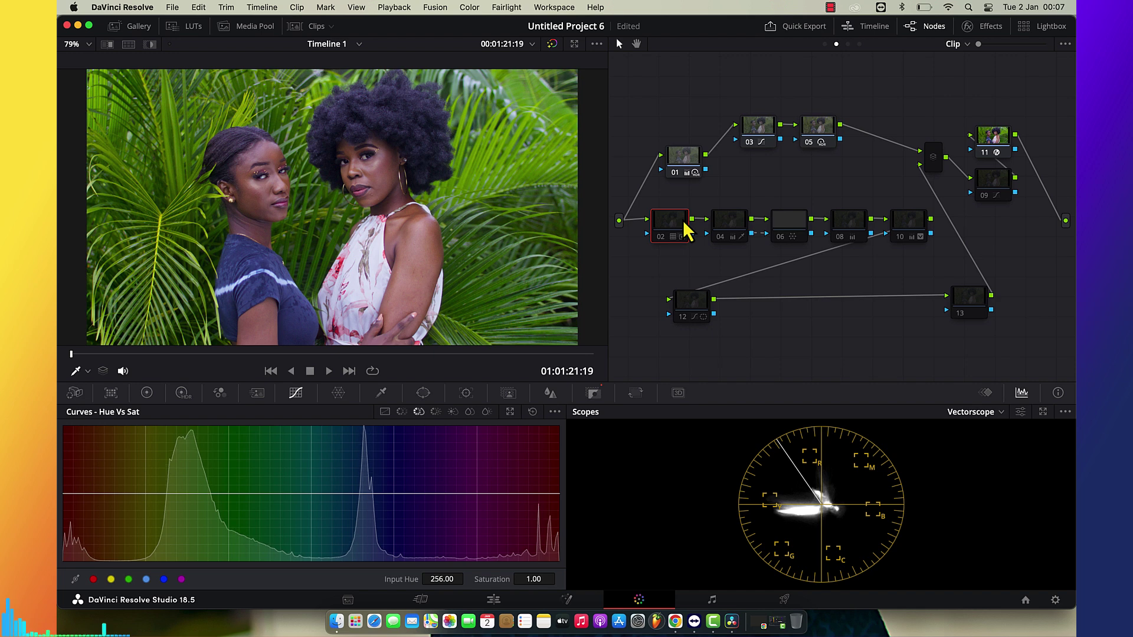
pyautogui.hotkey('ctrl', 'd')
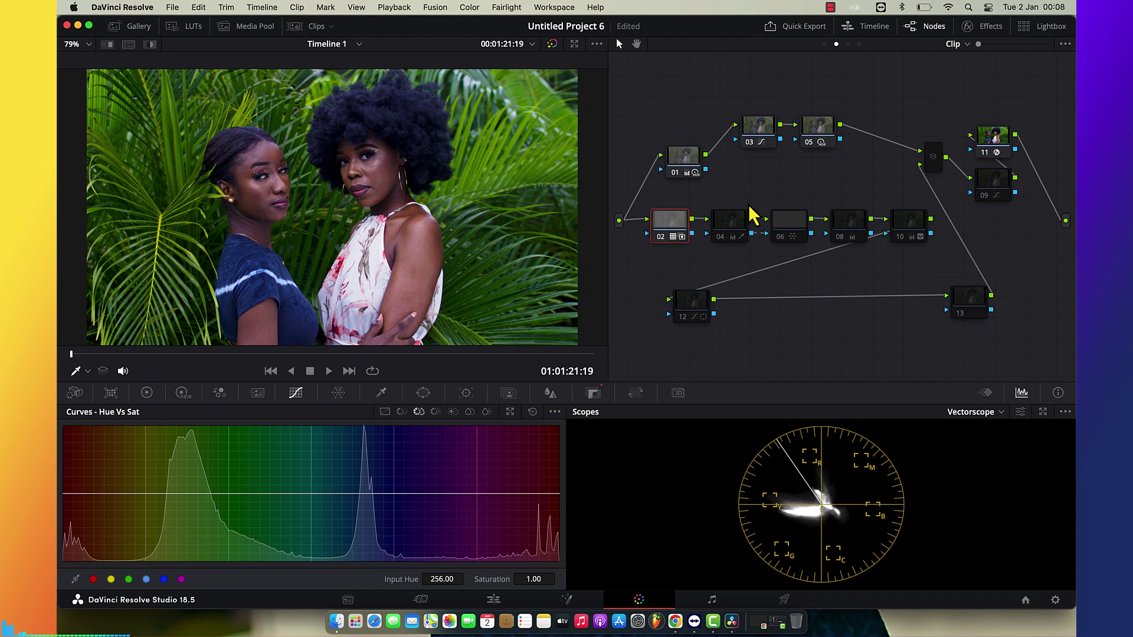
pyautogui.click(734, 232)
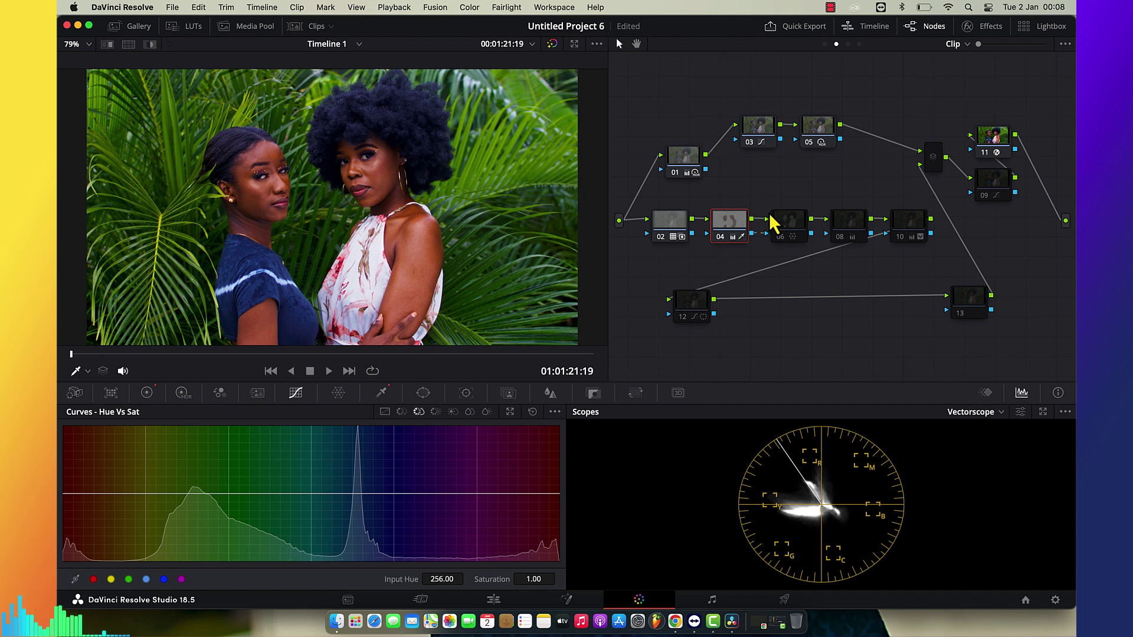
pyautogui.click(794, 229)
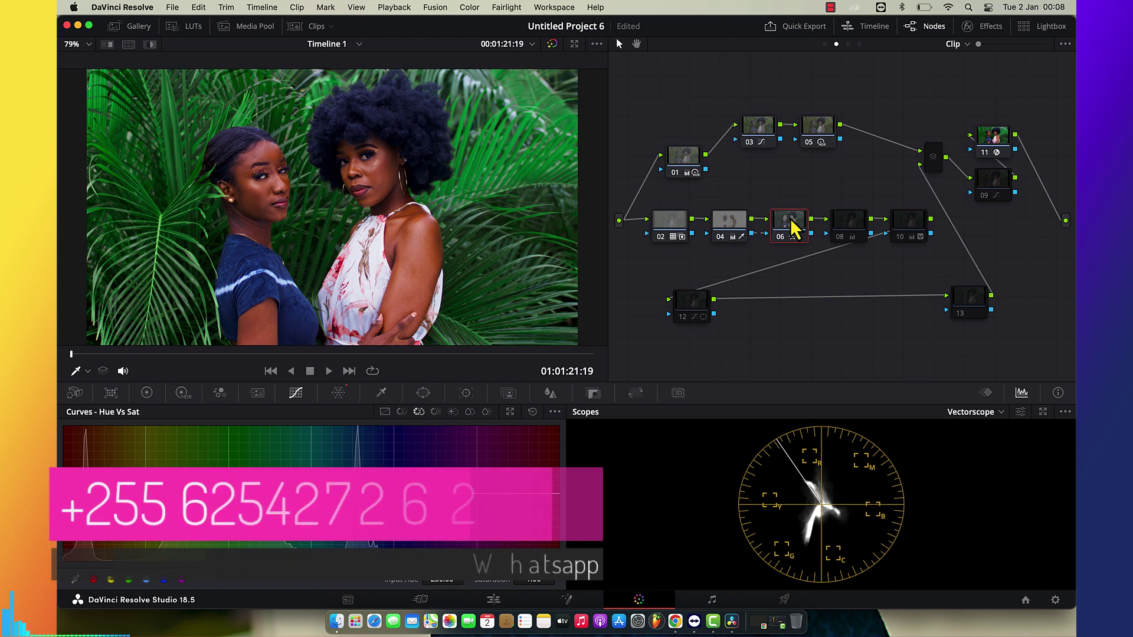
pyautogui.click(857, 224)
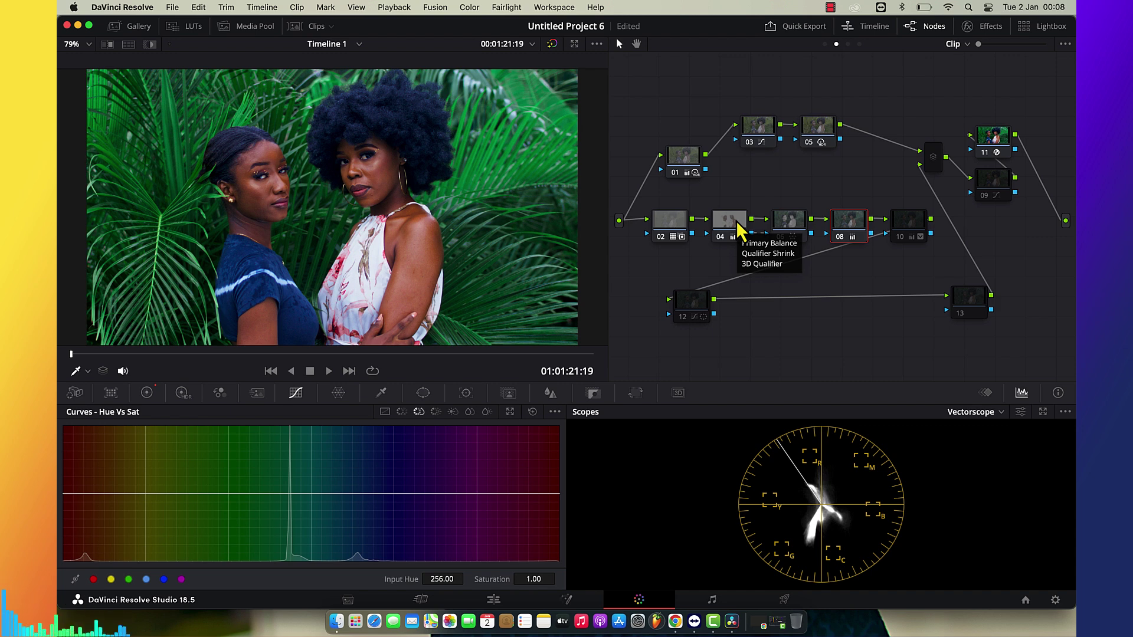
pyautogui.click(896, 219)
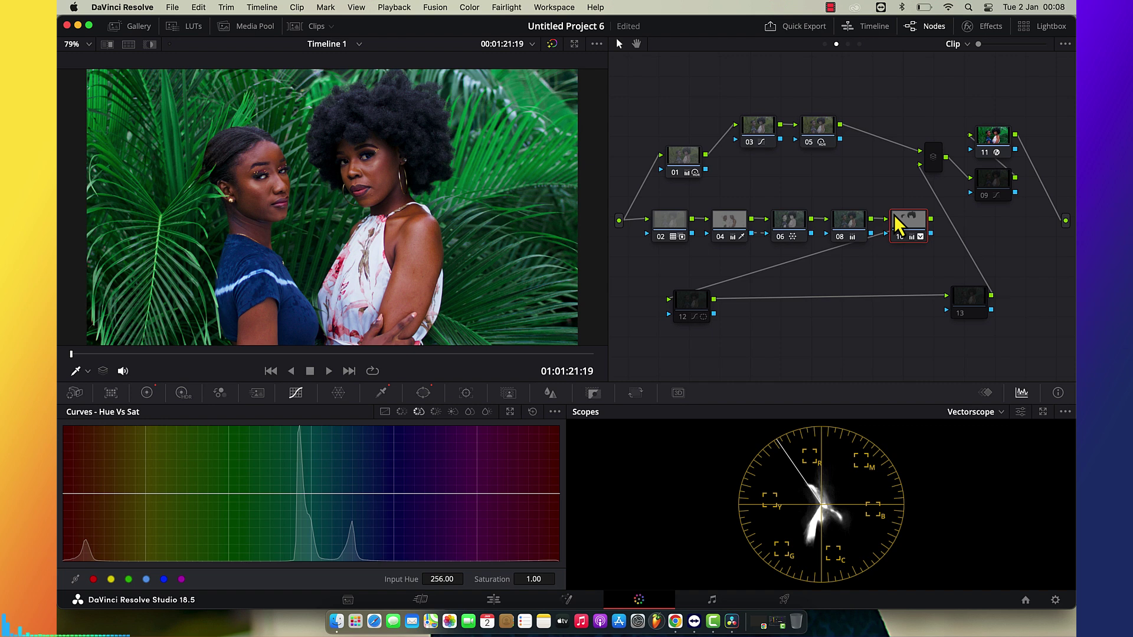
pyautogui.click(686, 307)
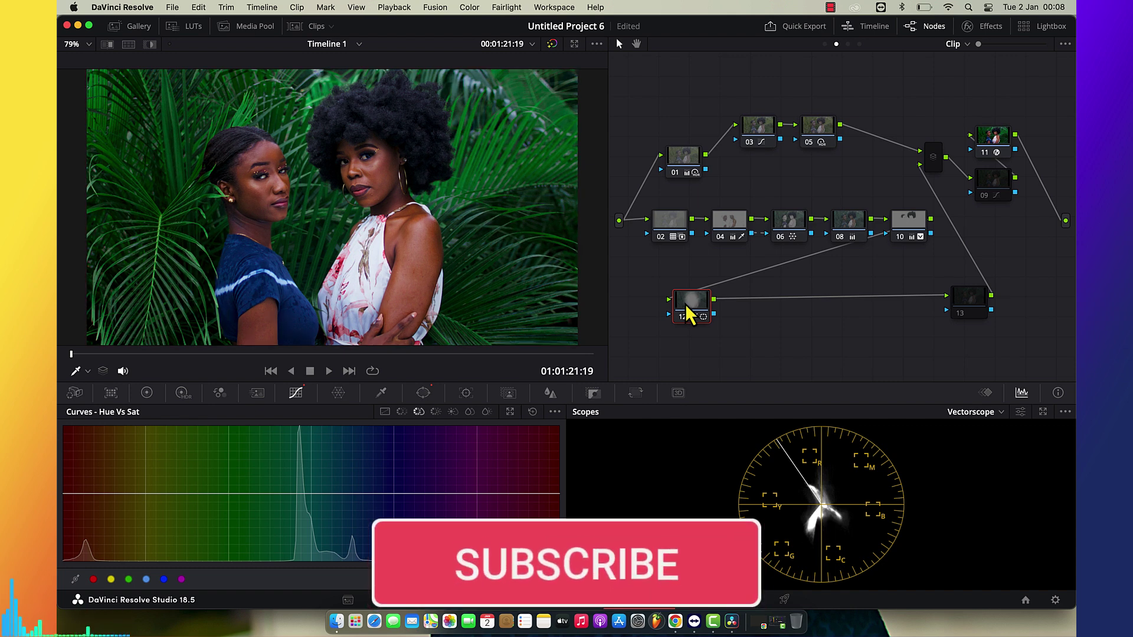
pyautogui.click(998, 195)
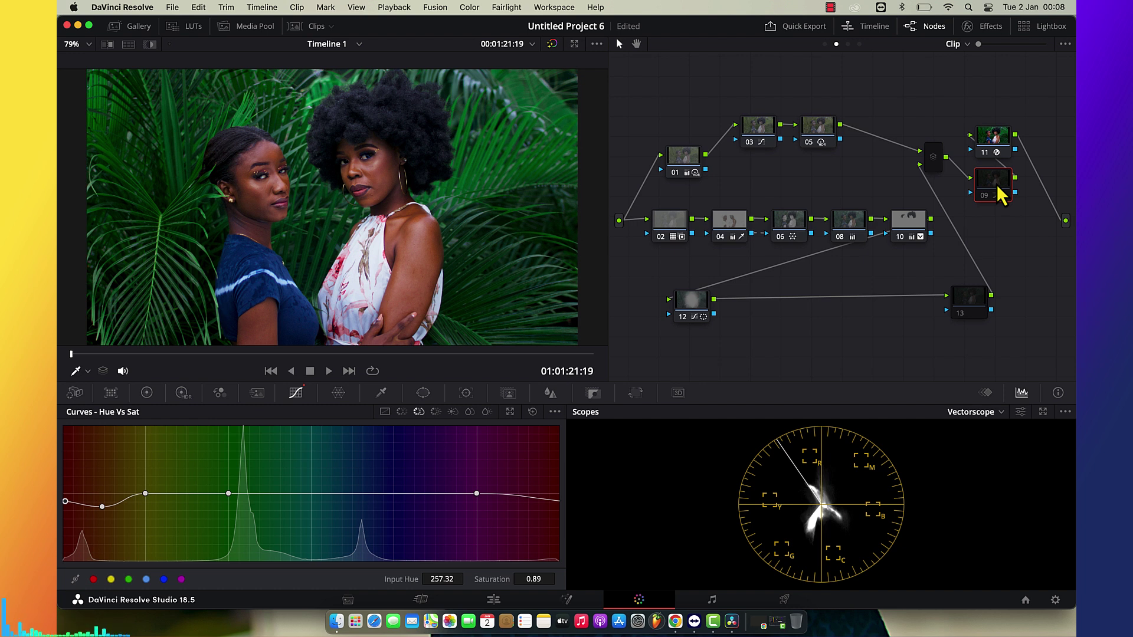
pyautogui.press('super+d')
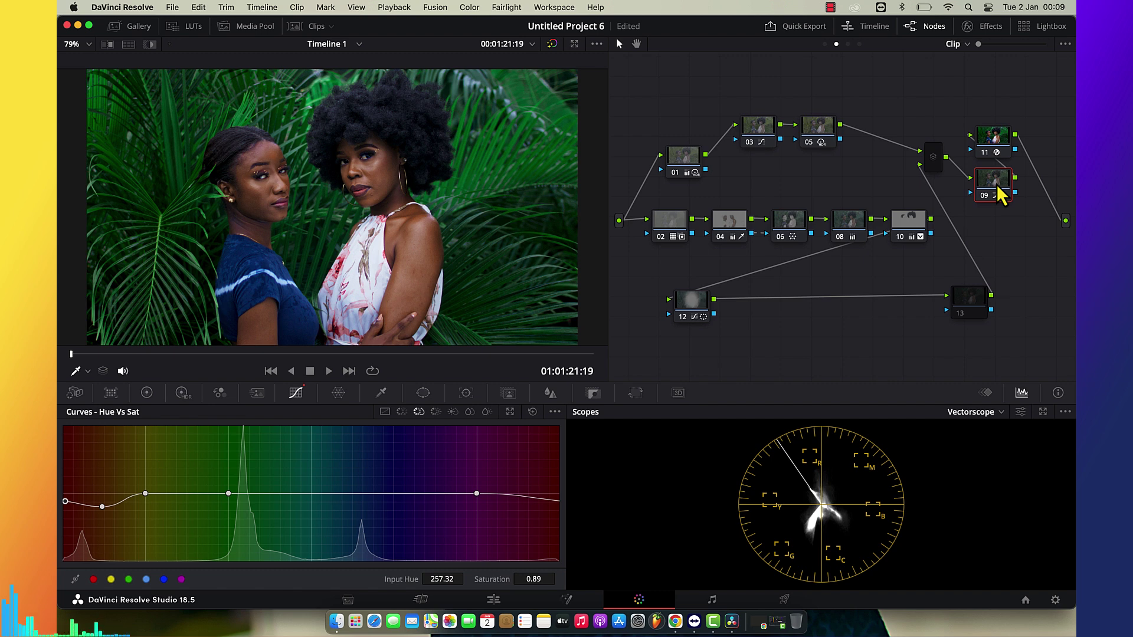
# Show the timeline's clip thumbnails and compare clip 01's finished grade with clip 08, returning to clip 08
pyautogui.click(303, 26)
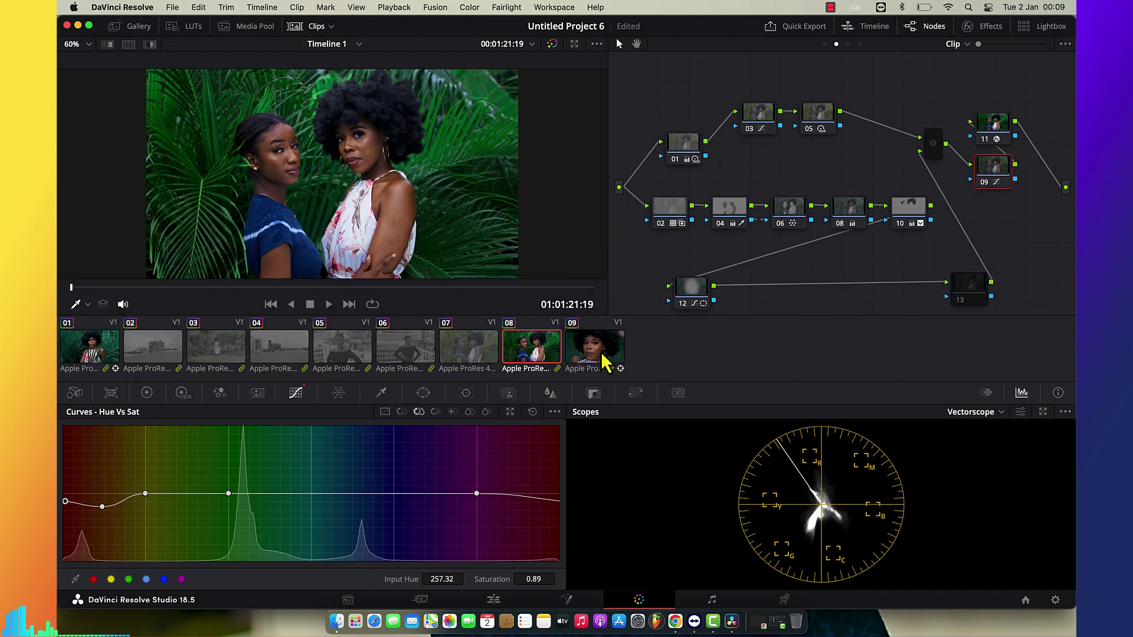
pyautogui.click(88, 357)
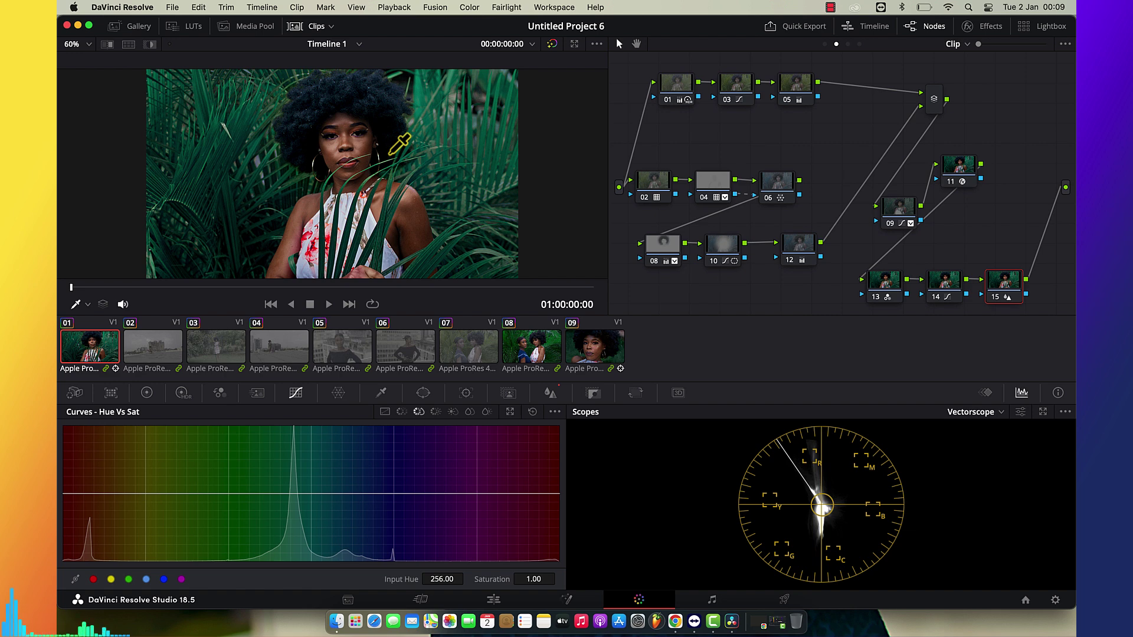
pyautogui.click(523, 351)
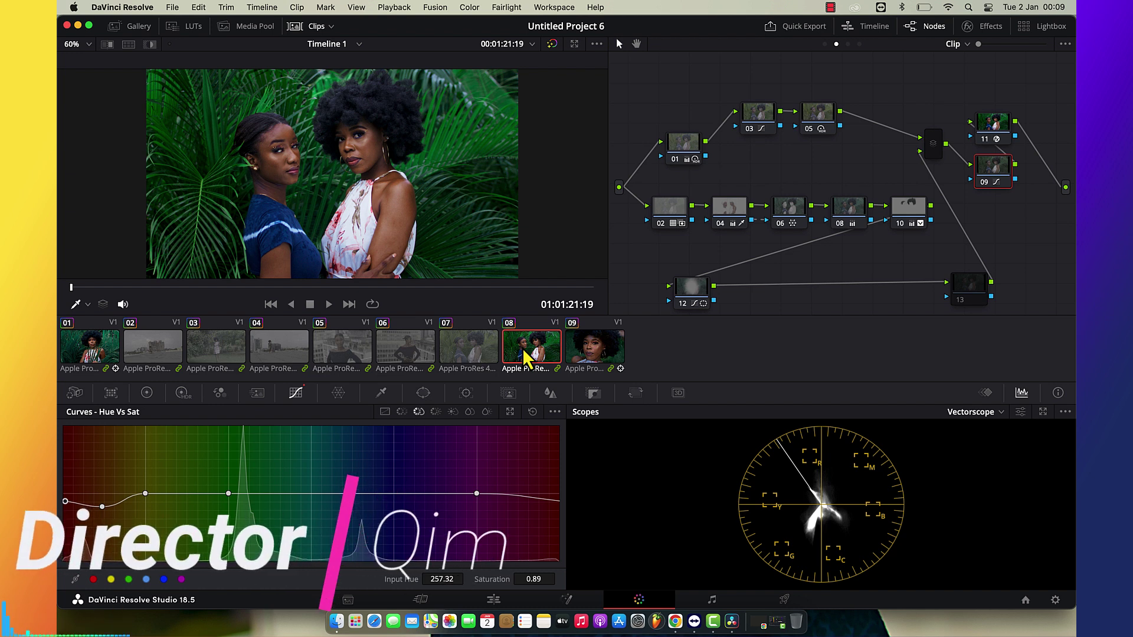
pyautogui.click(831, 8)
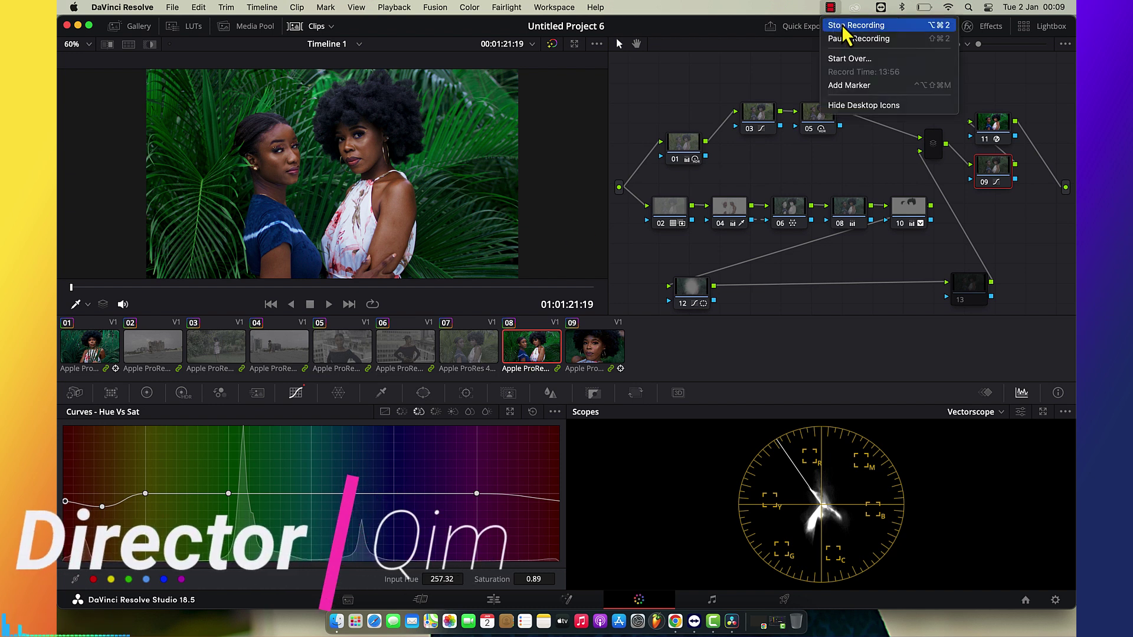